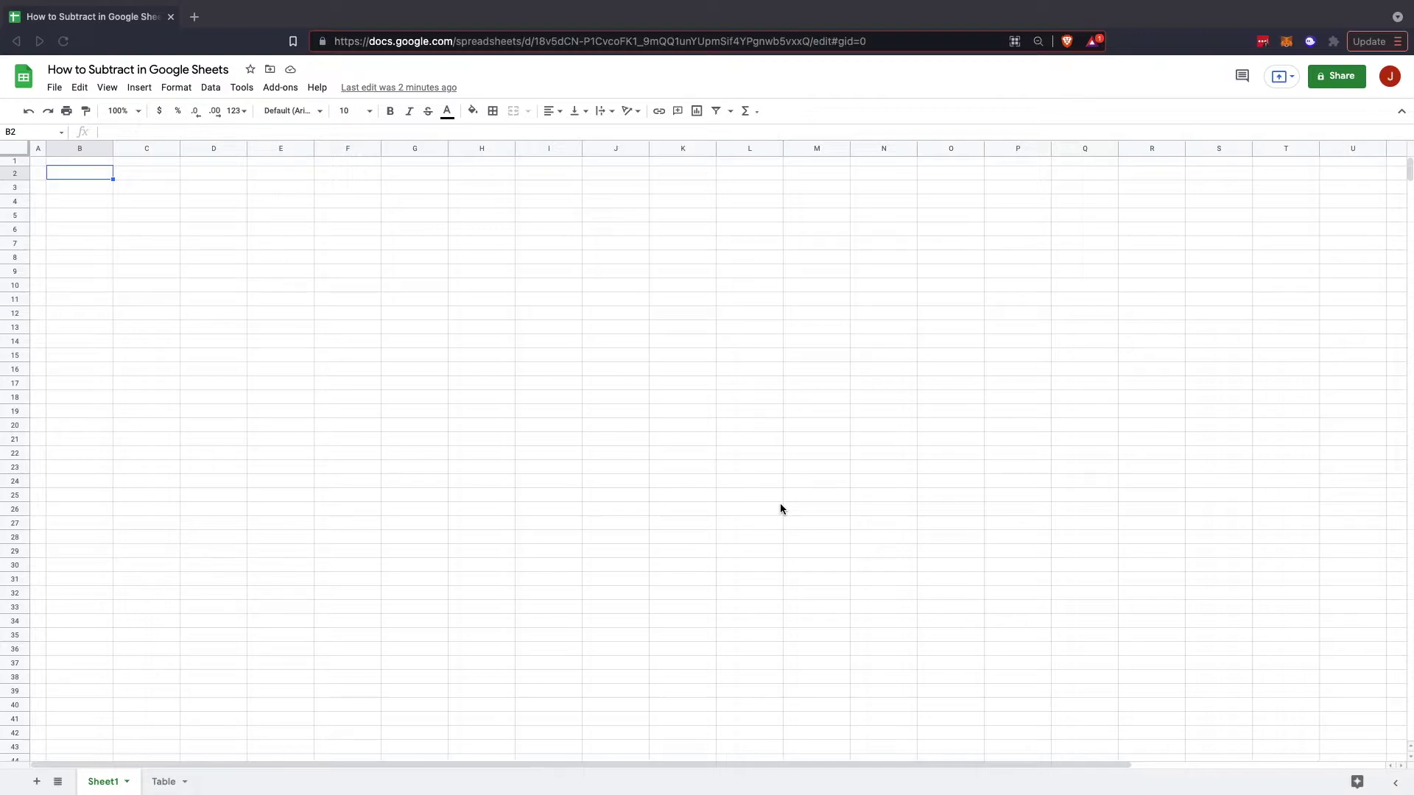
# - Enter =7+6 in B2 so it shows 13, then reselect B2 to view the formula
pyautogui.write('=')
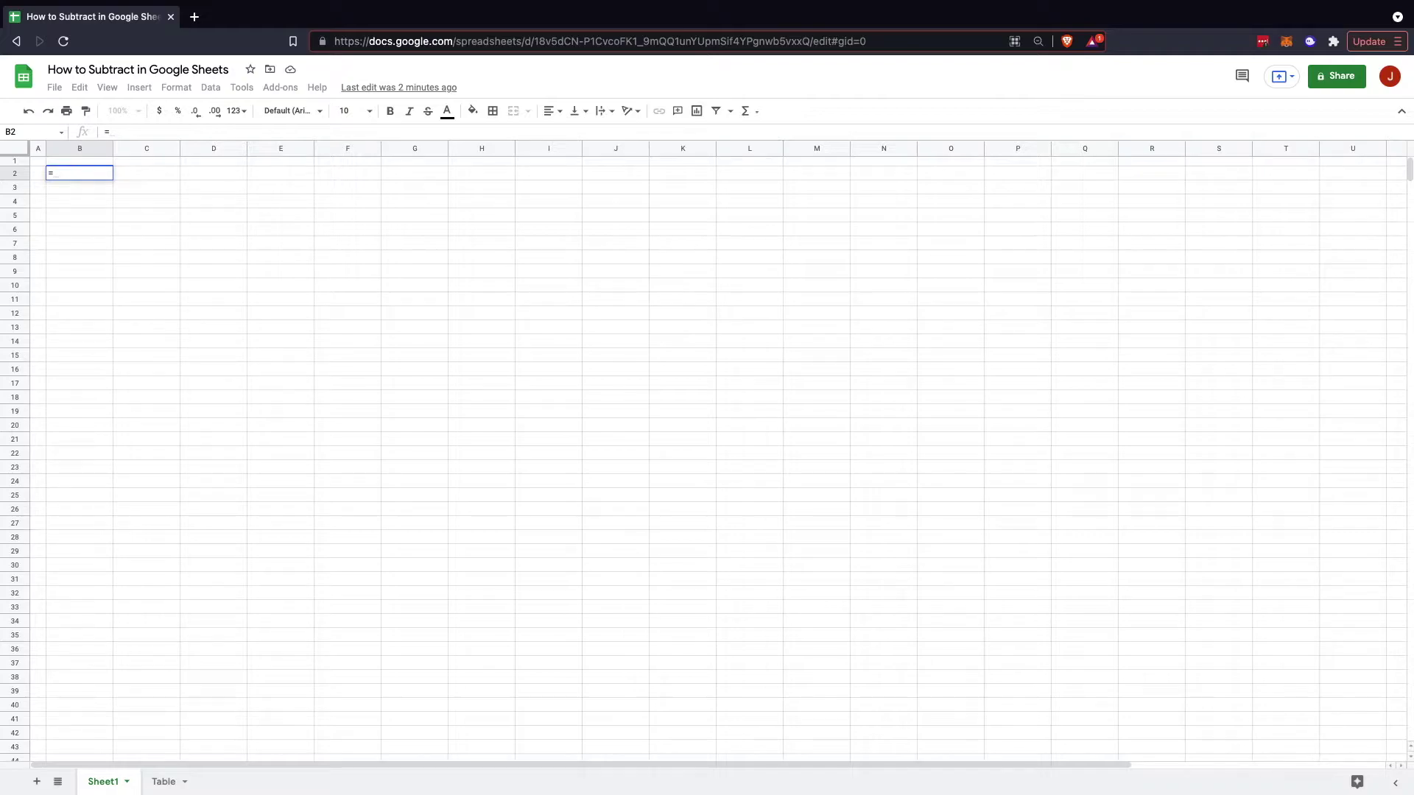
pyautogui.write('7+6')
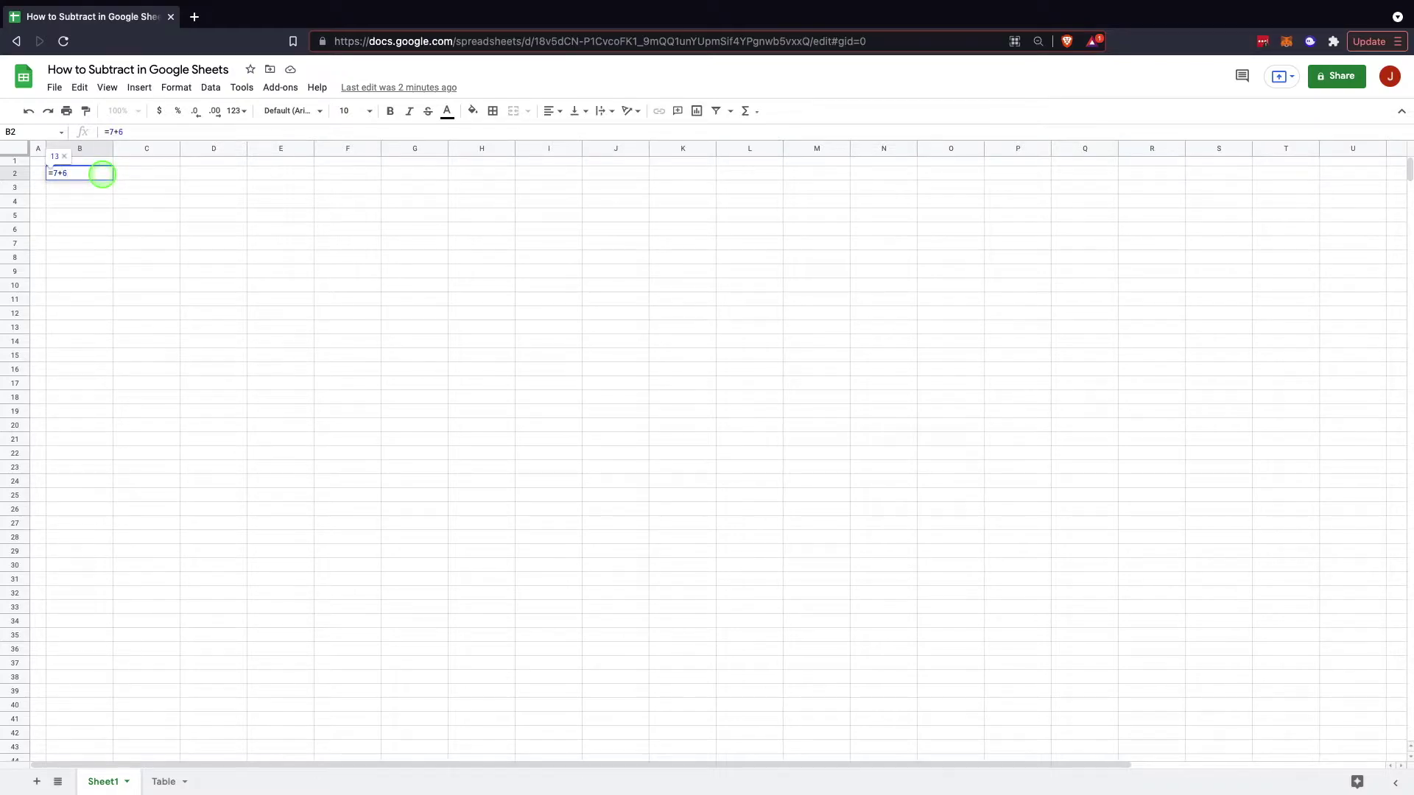
pyautogui.press('Return')
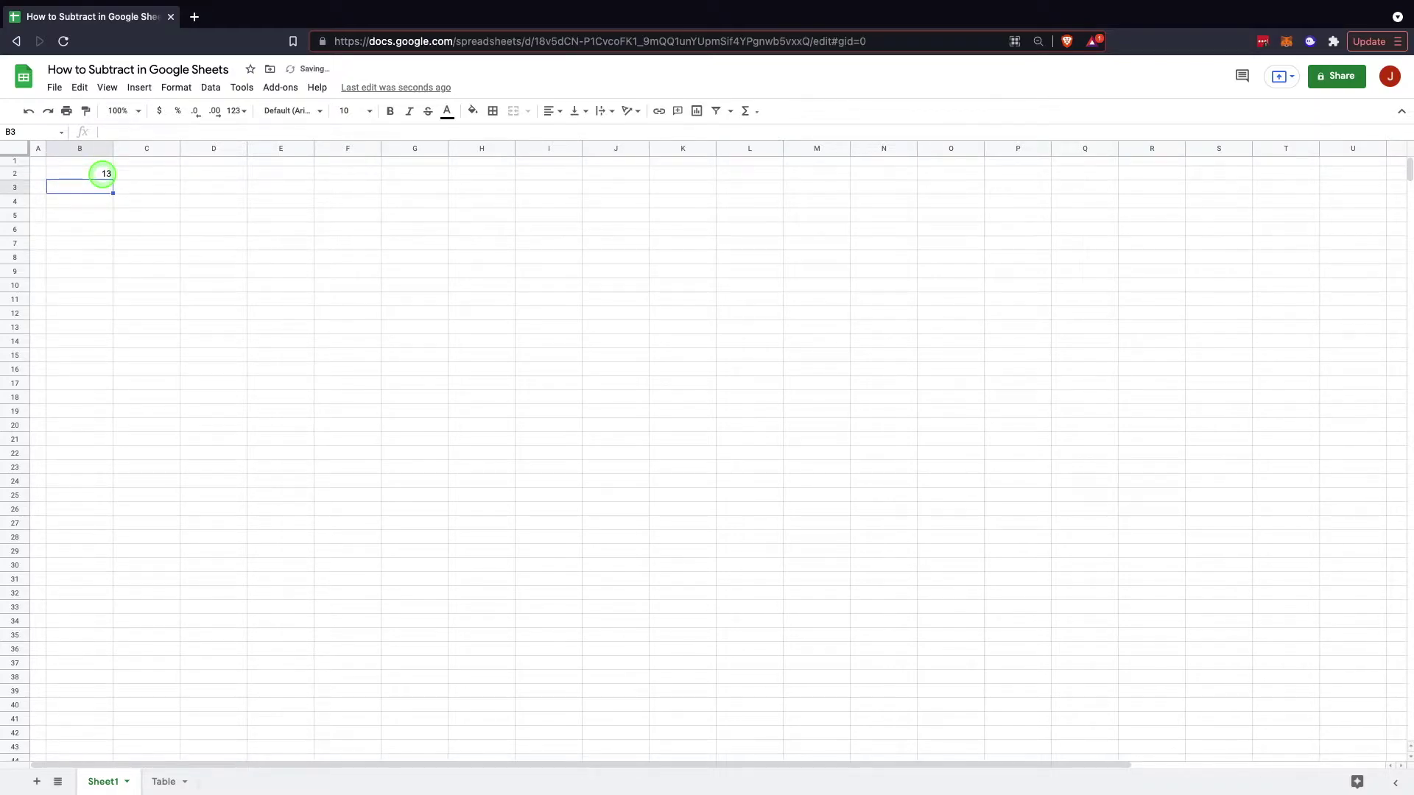
pyautogui.rightClick(103, 174)
pyautogui.click(661, 268)
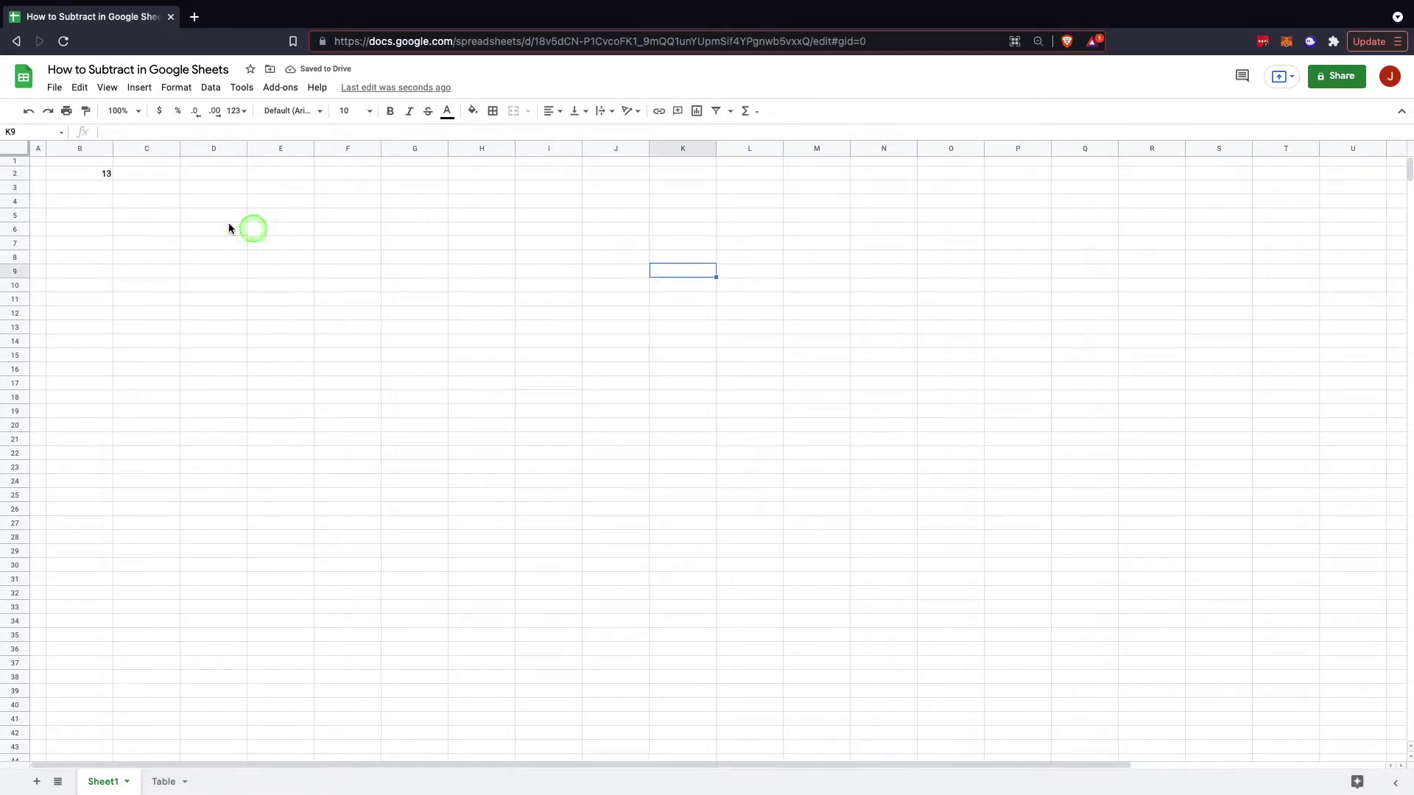
pyautogui.click(81, 176)
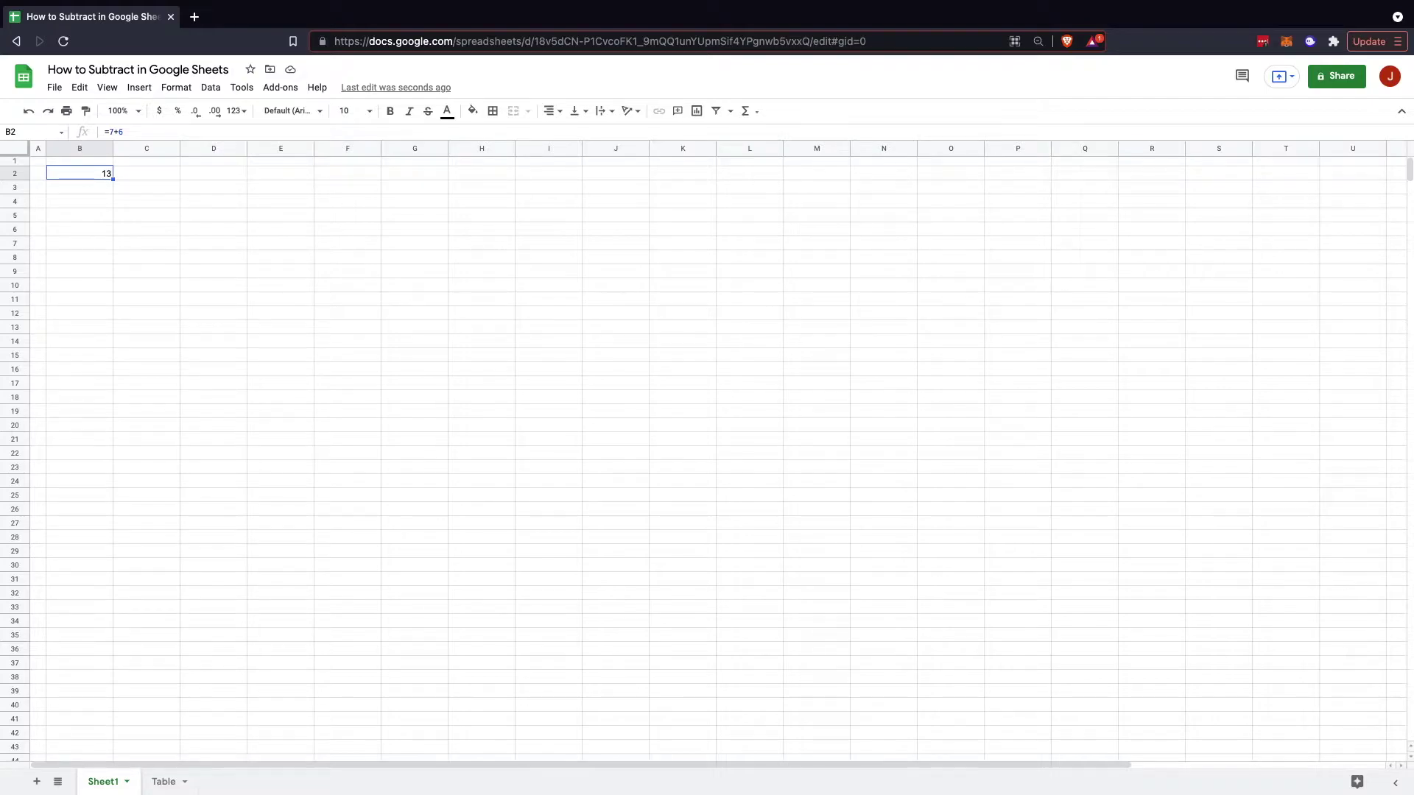
# - Evaluate =5+20*(4*5)-(5*6) in B2 to get 375, then clear the cell
pyautogui.write('=')
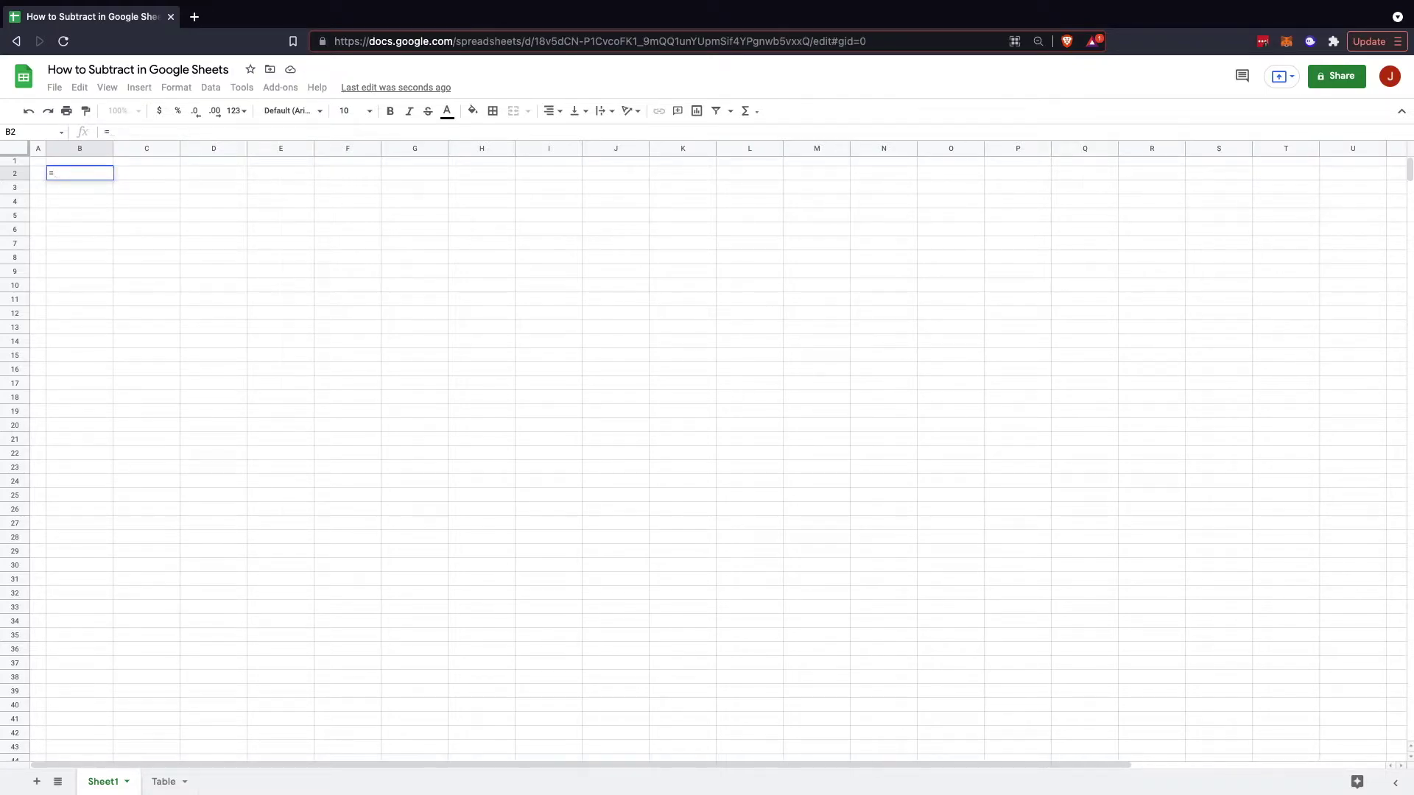
pyautogui.write('5+20')
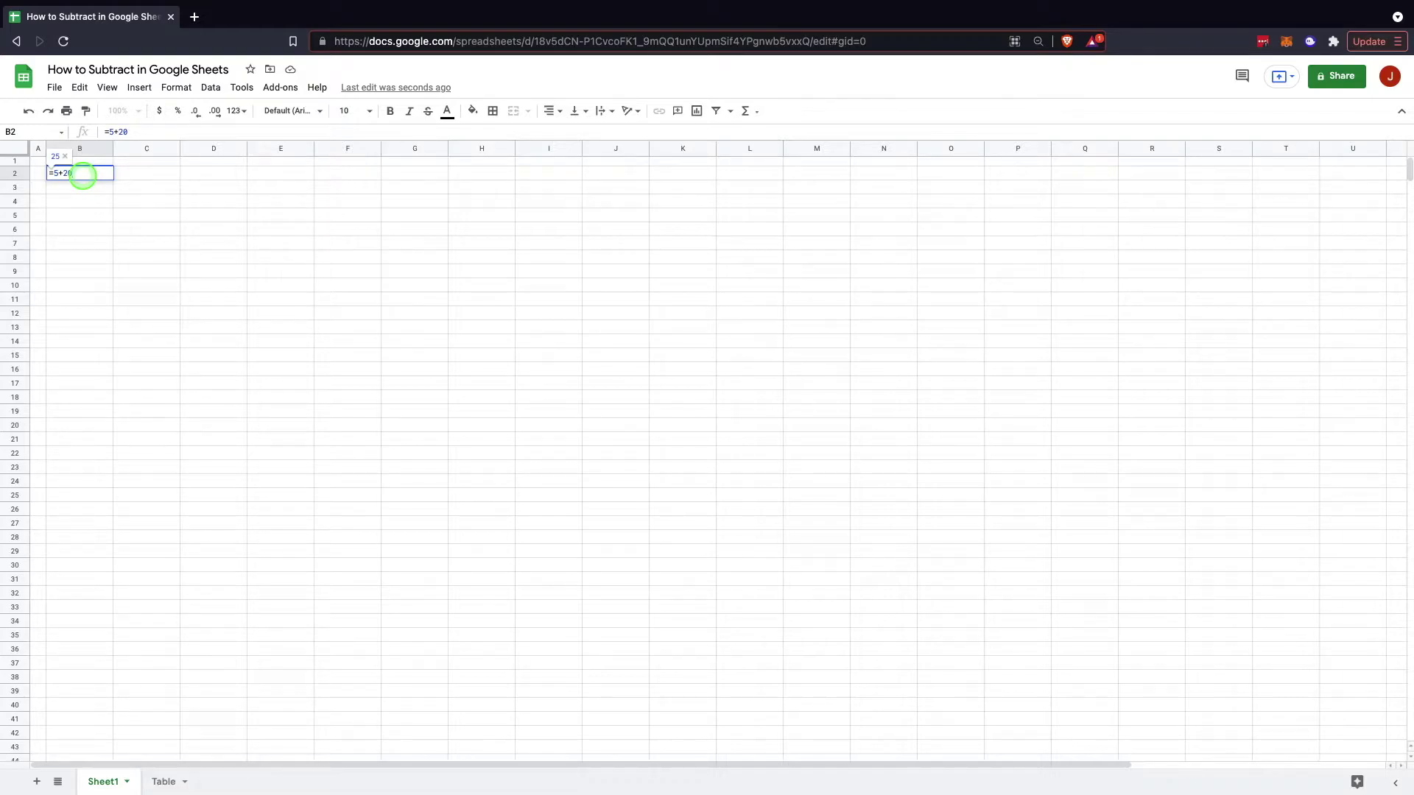
pyautogui.write('+')
pyautogui.press('BackSpace')
pyautogui.write('*(')
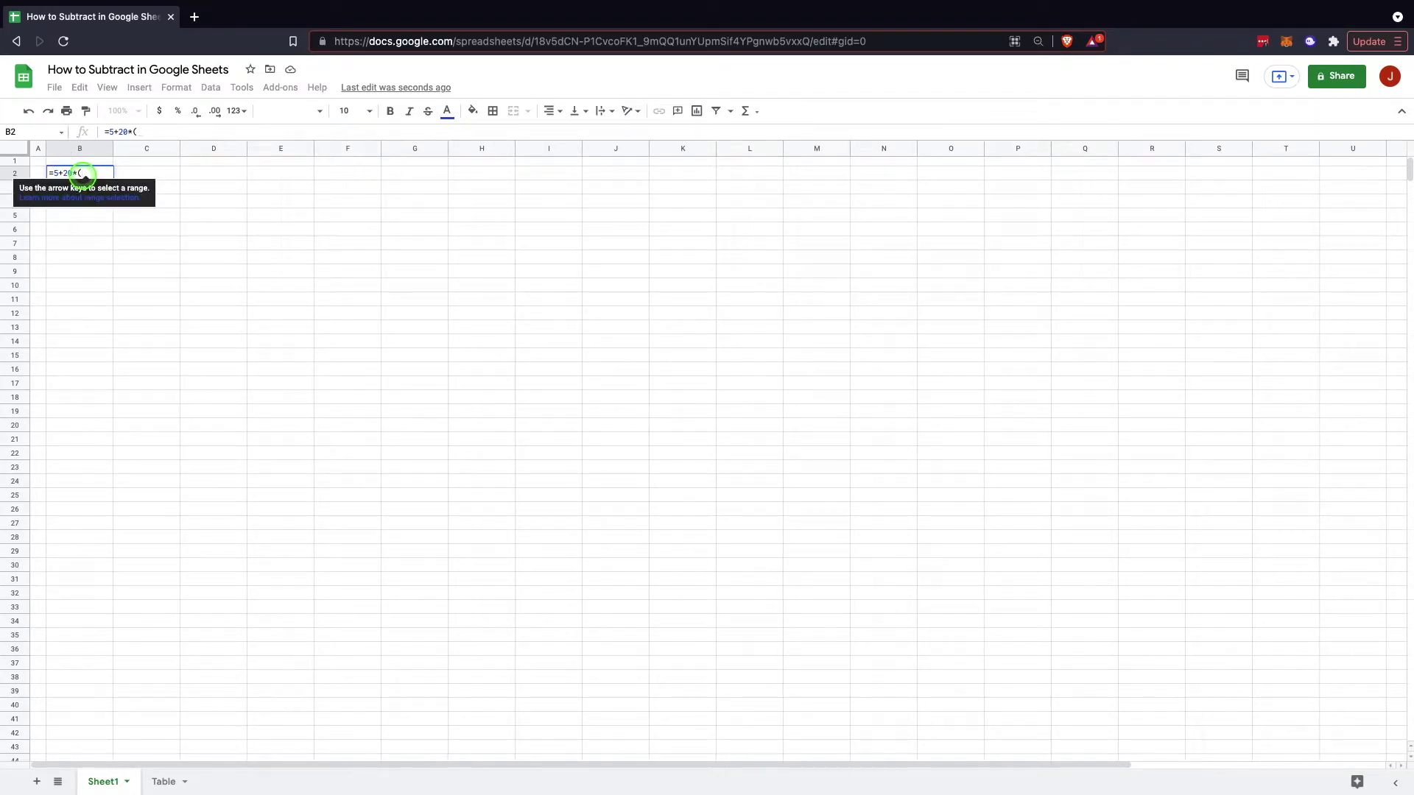
pyautogui.write('4*')
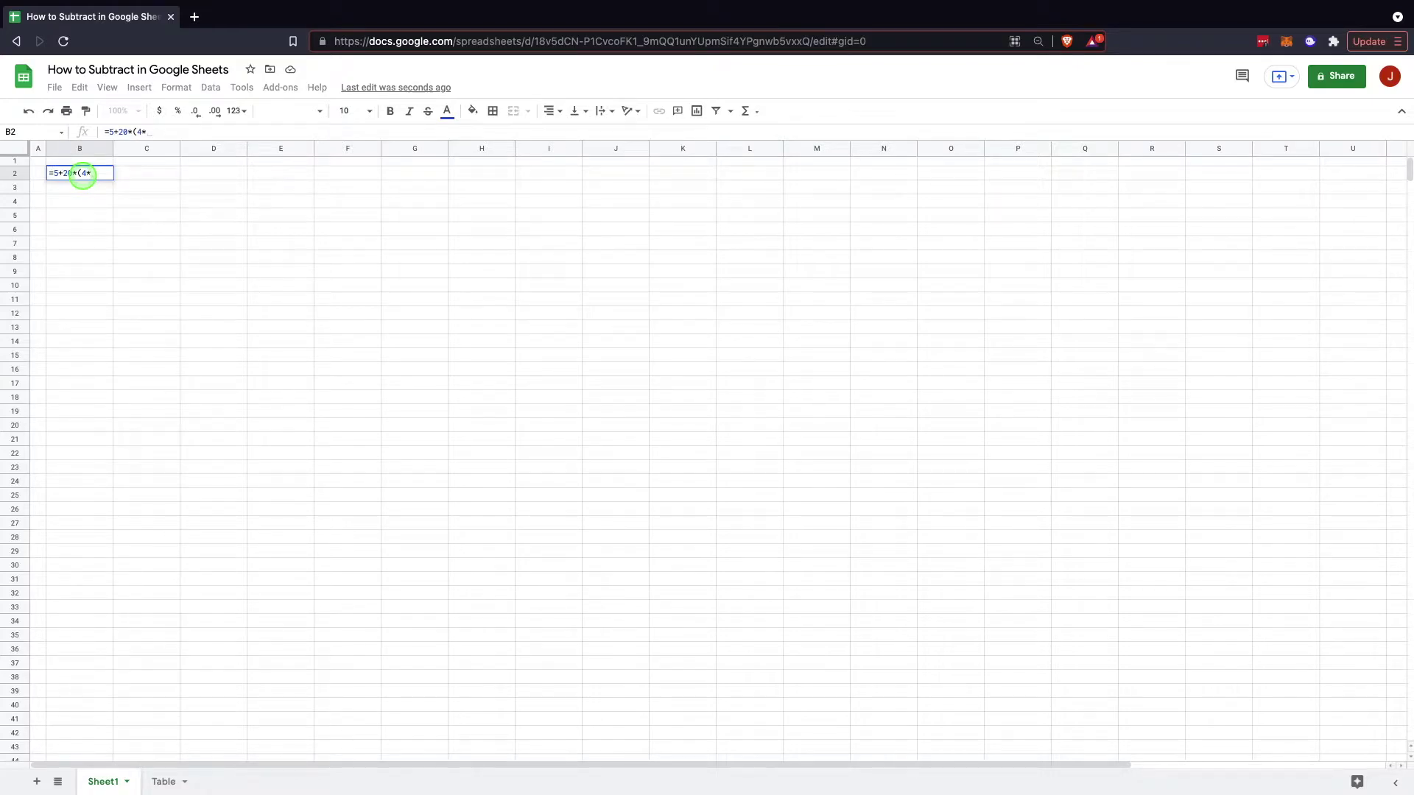
pyautogui.write('5)-')
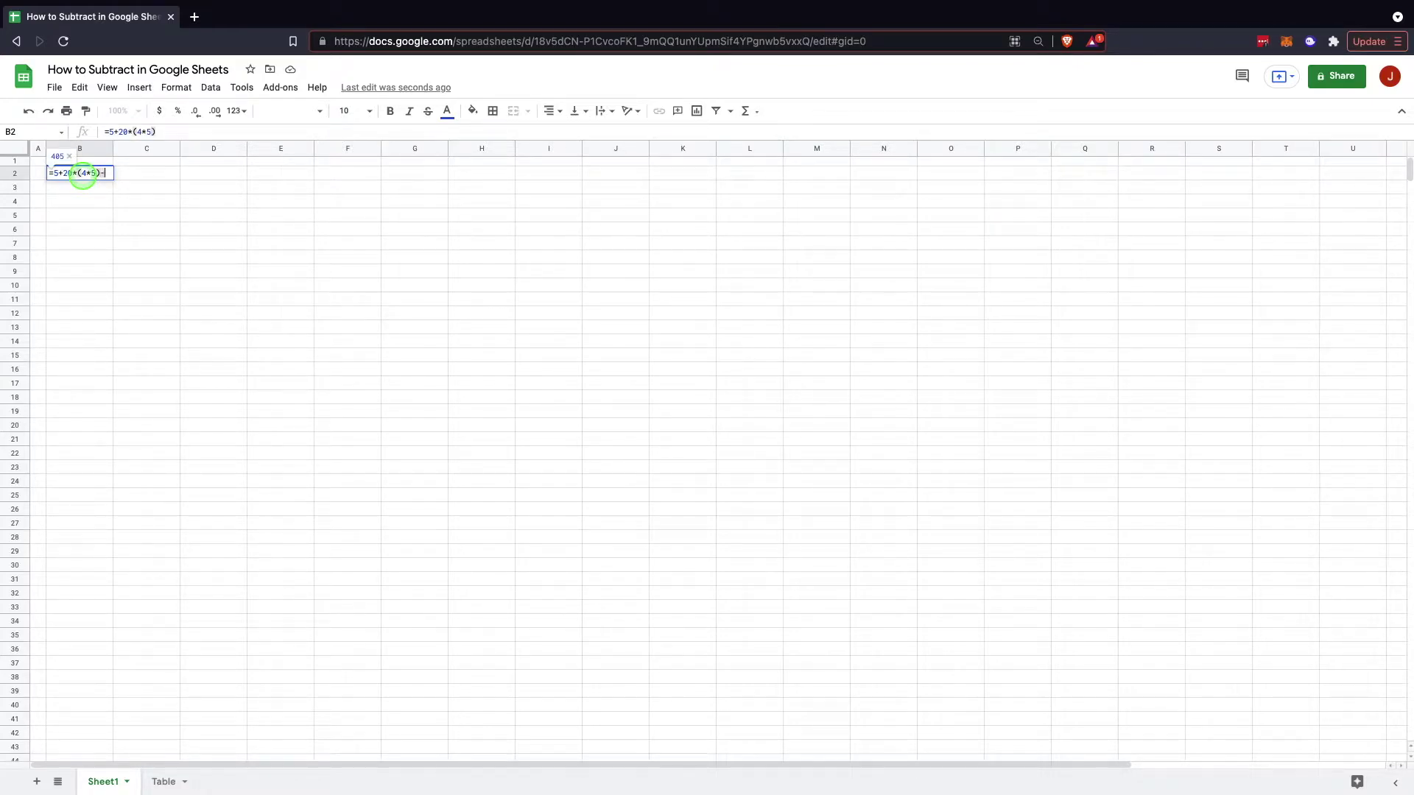
pyautogui.write('(')
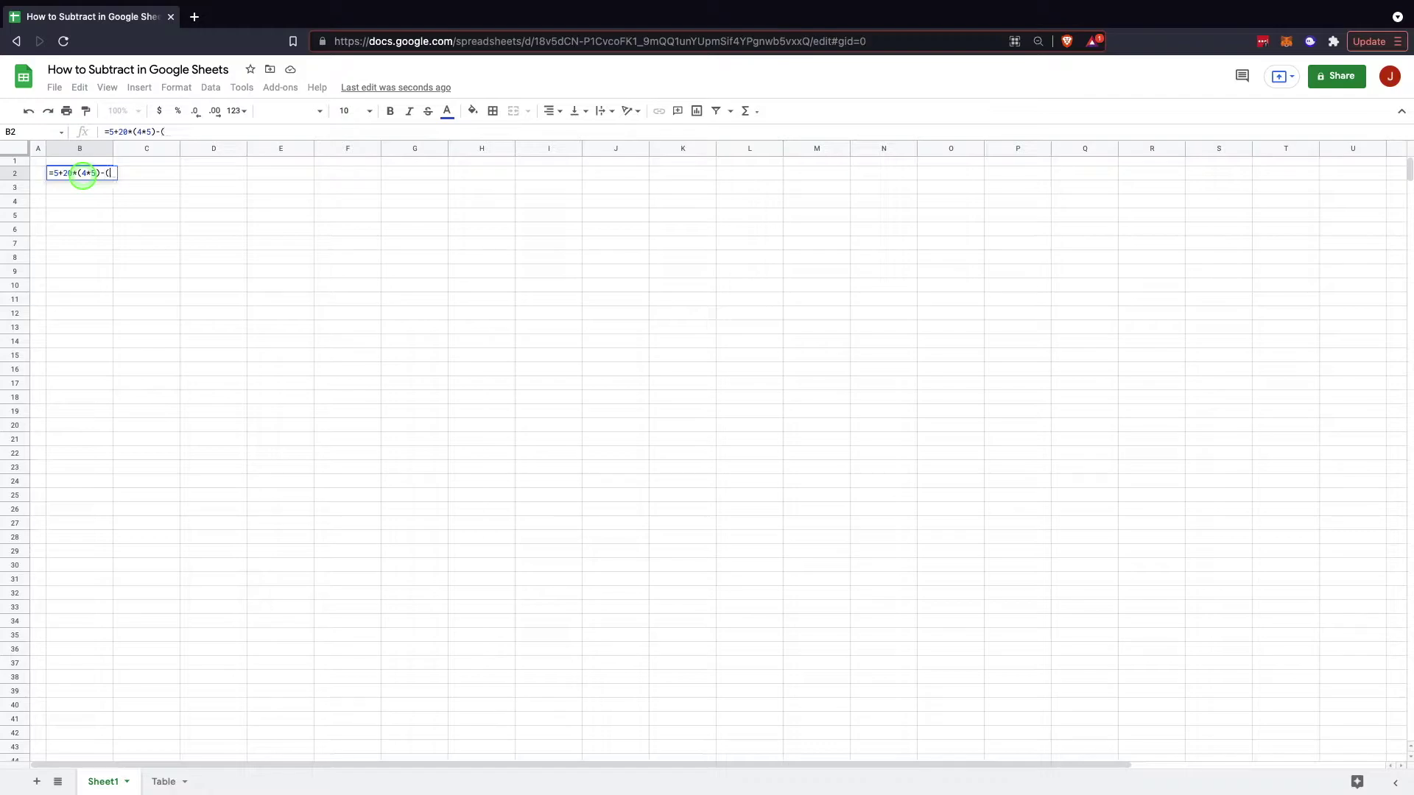
pyautogui.write('5*6)')
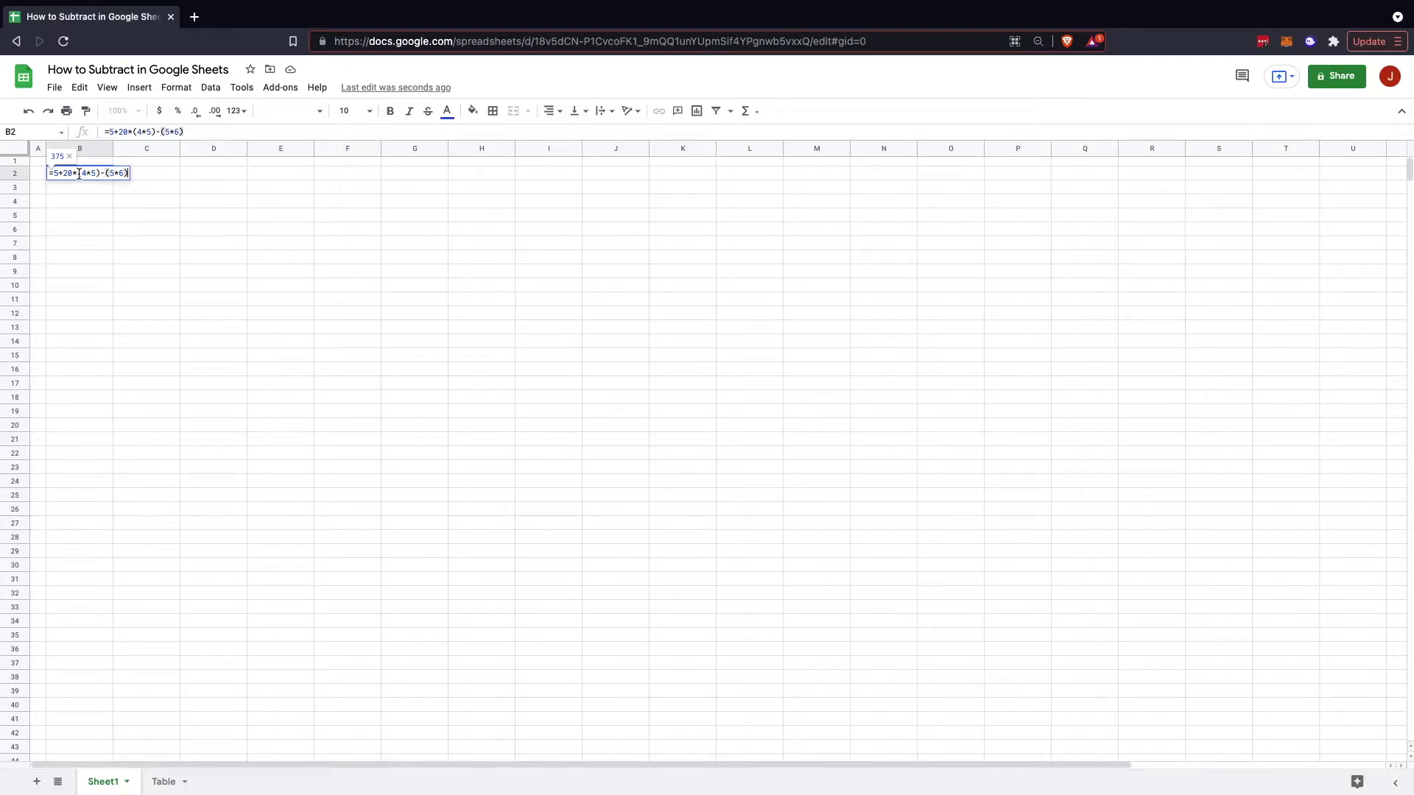
pyautogui.press('Return')
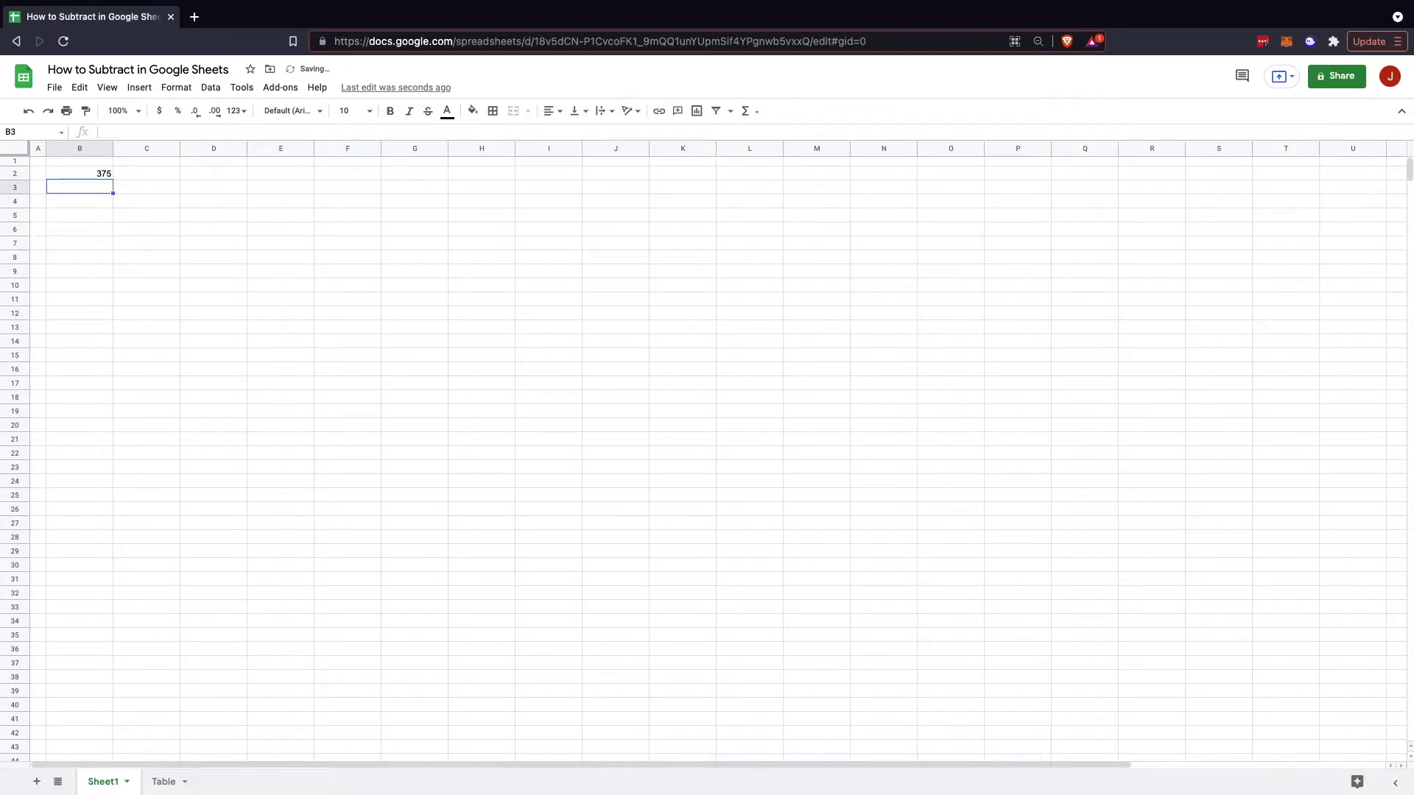
pyautogui.click(101, 178)
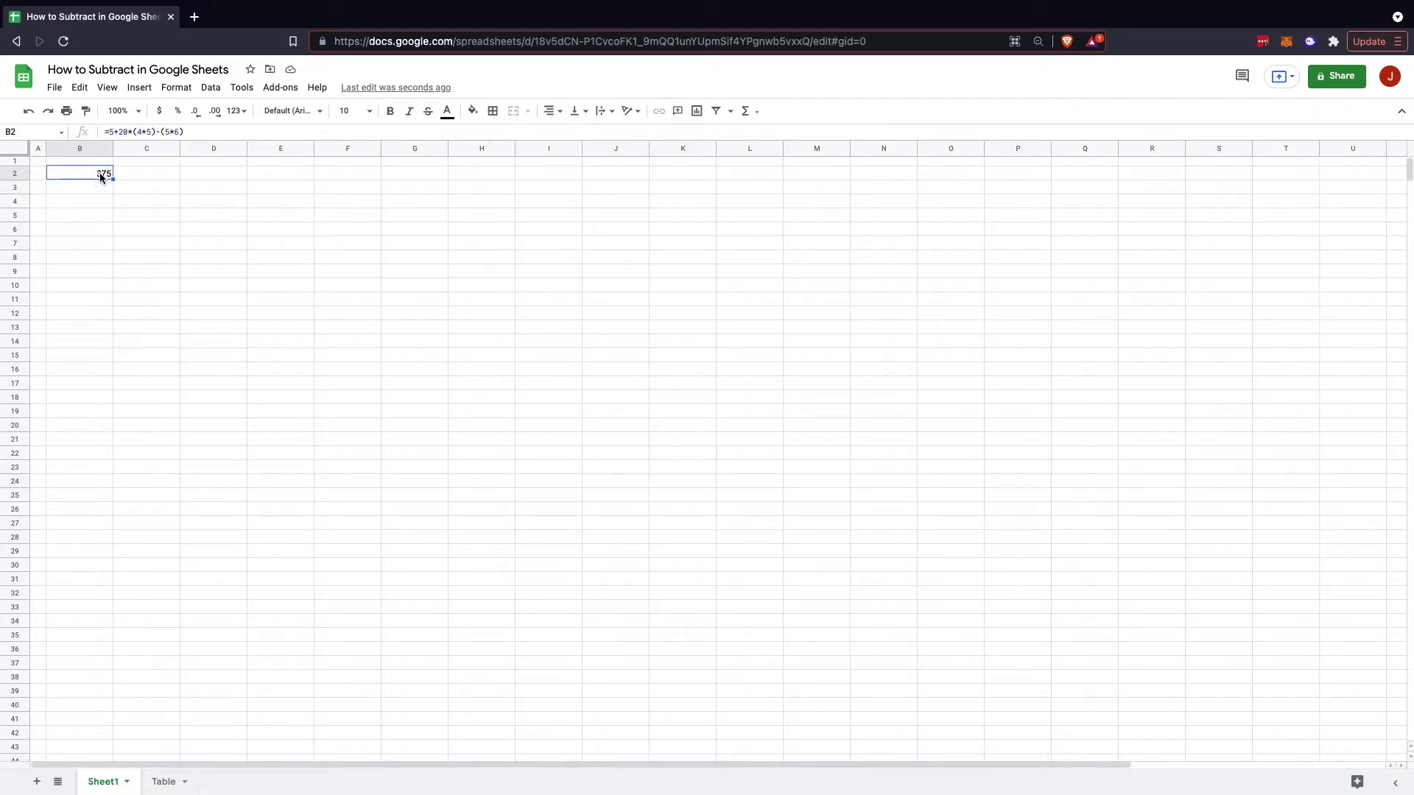
pyautogui.press('Delete')
# - Enter =4-3 in B2, check its formula, then clear it
pyautogui.write('=')
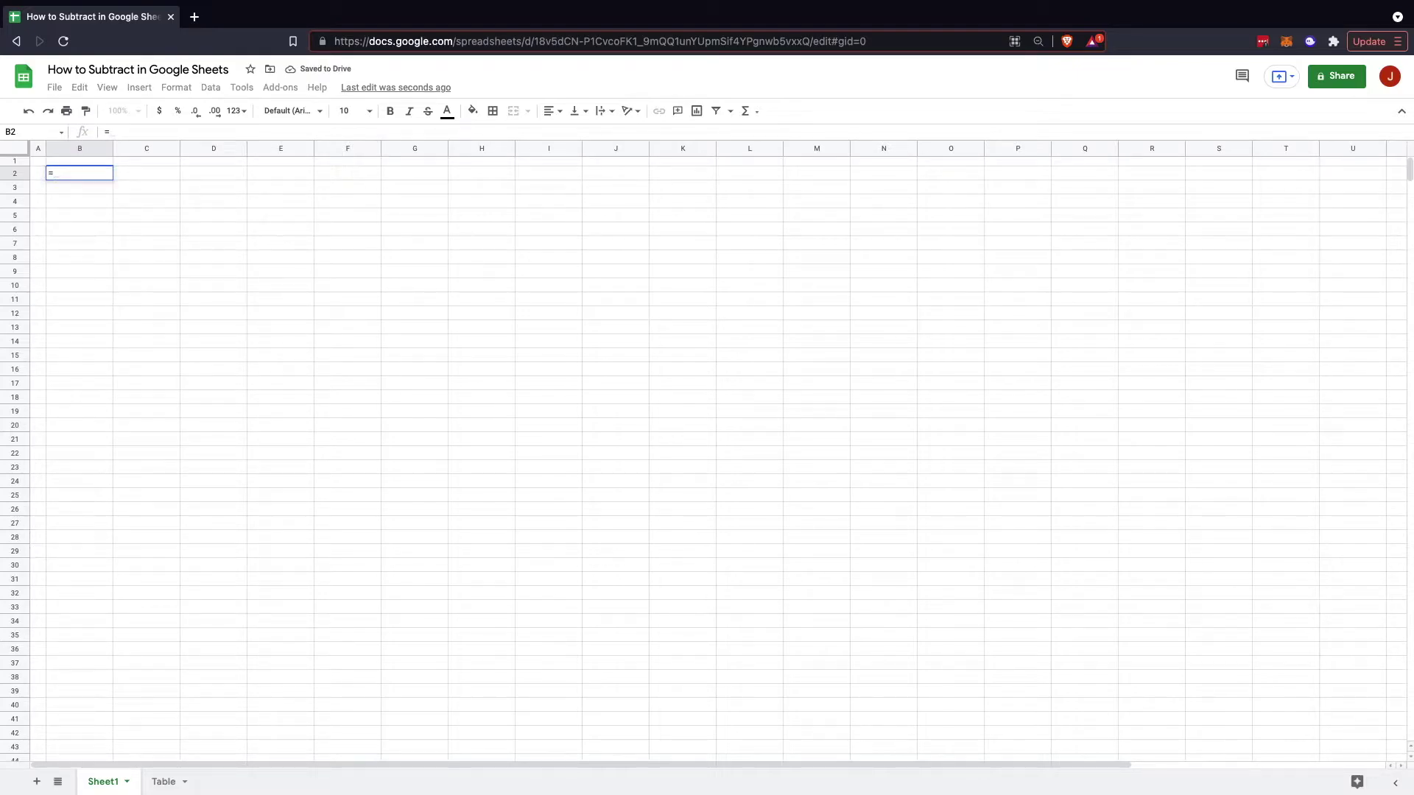
pyautogui.write('4-3')
pyautogui.press('Return')
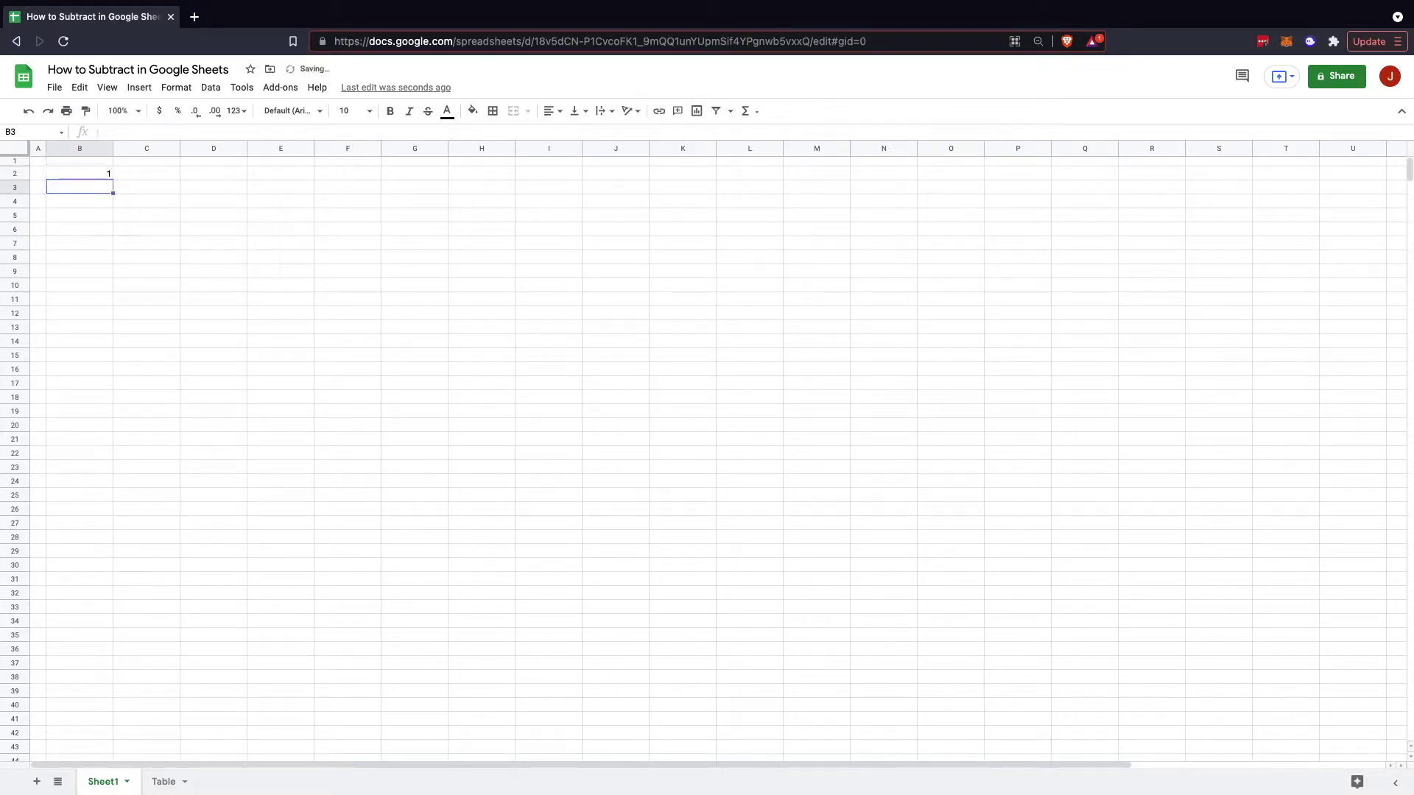
pyautogui.click(79, 173)
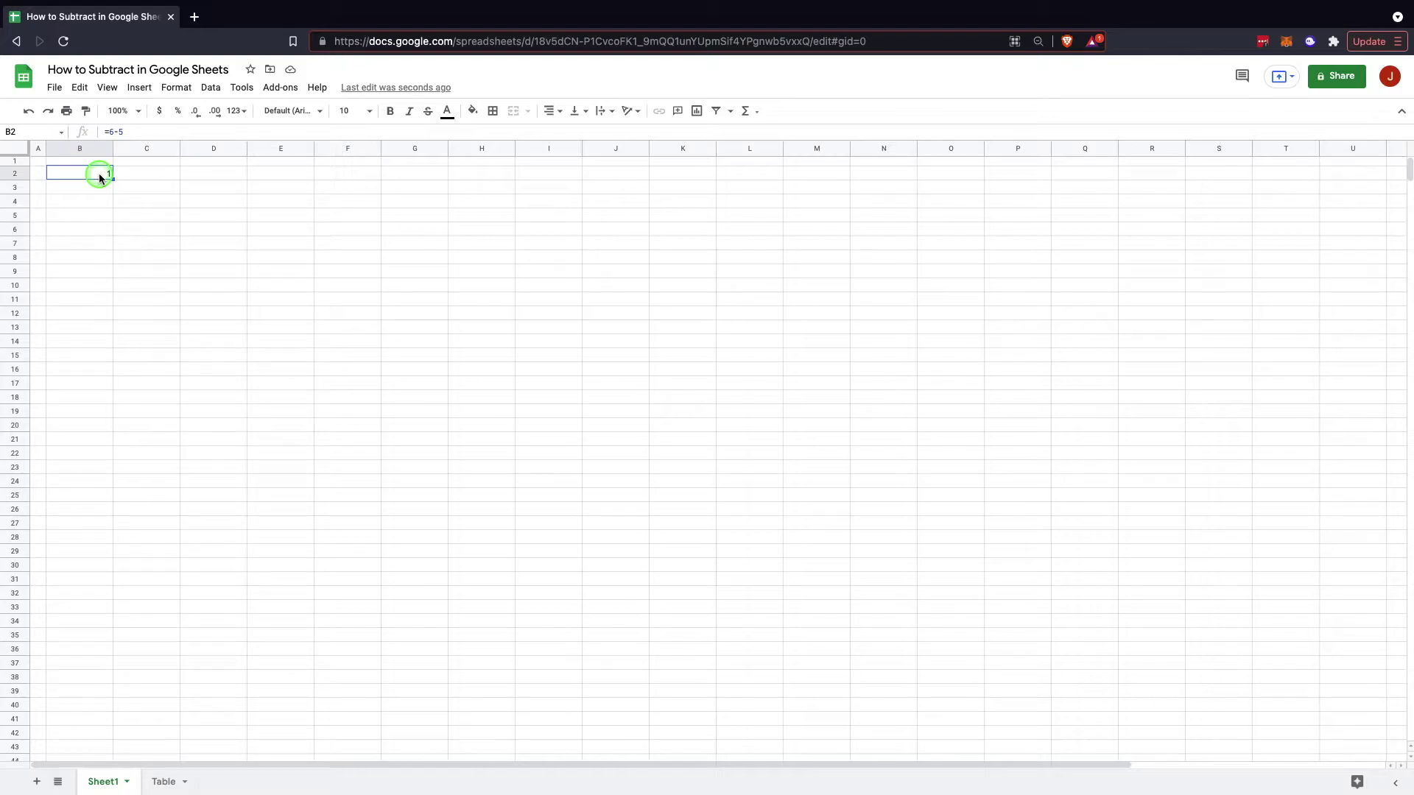
pyautogui.press('Delete')
# - Enter 55 in B2 and 69 in C2
pyautogui.write('55')
pyautogui.press('Tab')
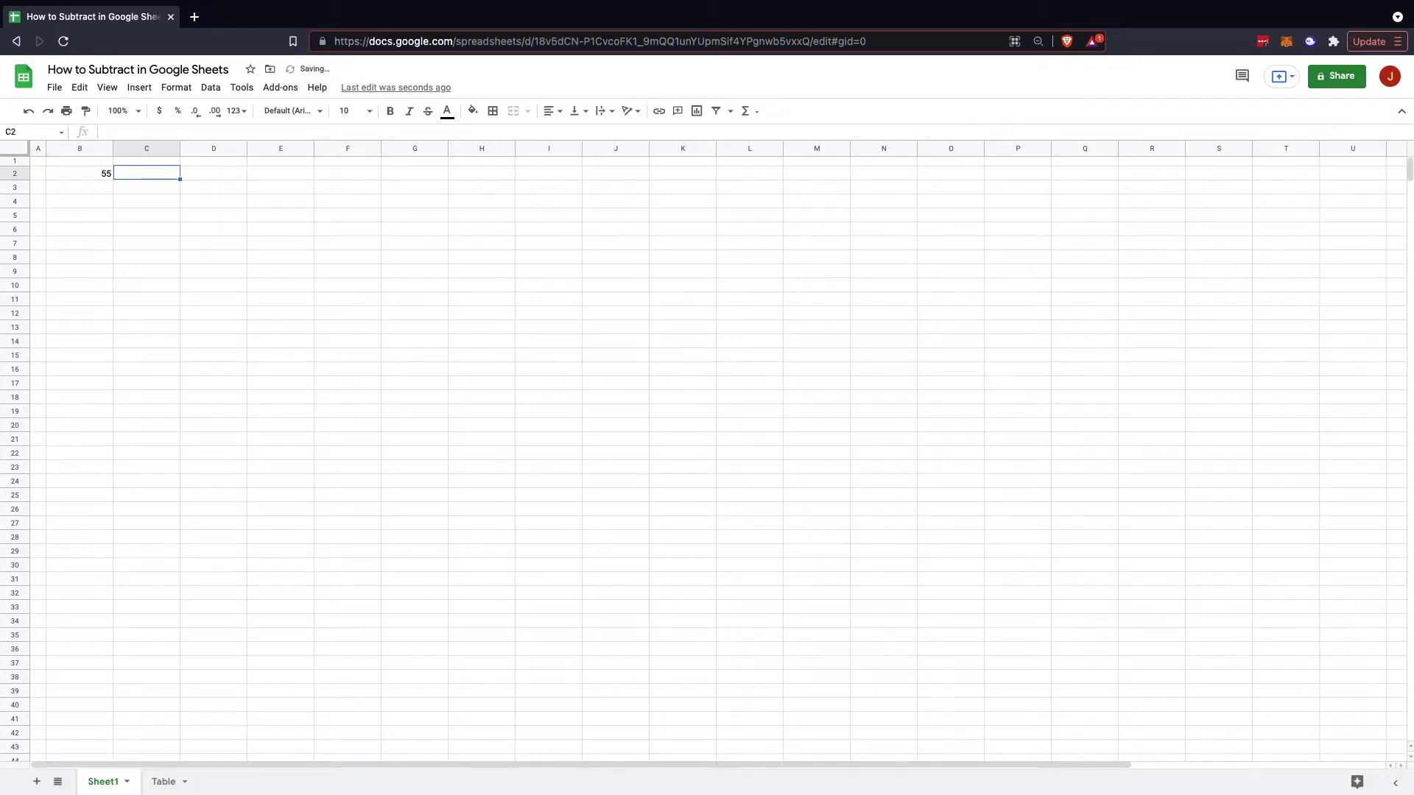
pyautogui.write('69')
pyautogui.press('Return')
# - In D2, enter a subtraction formula referencing B2 and C2 and check the result
pyautogui.click(215, 174)
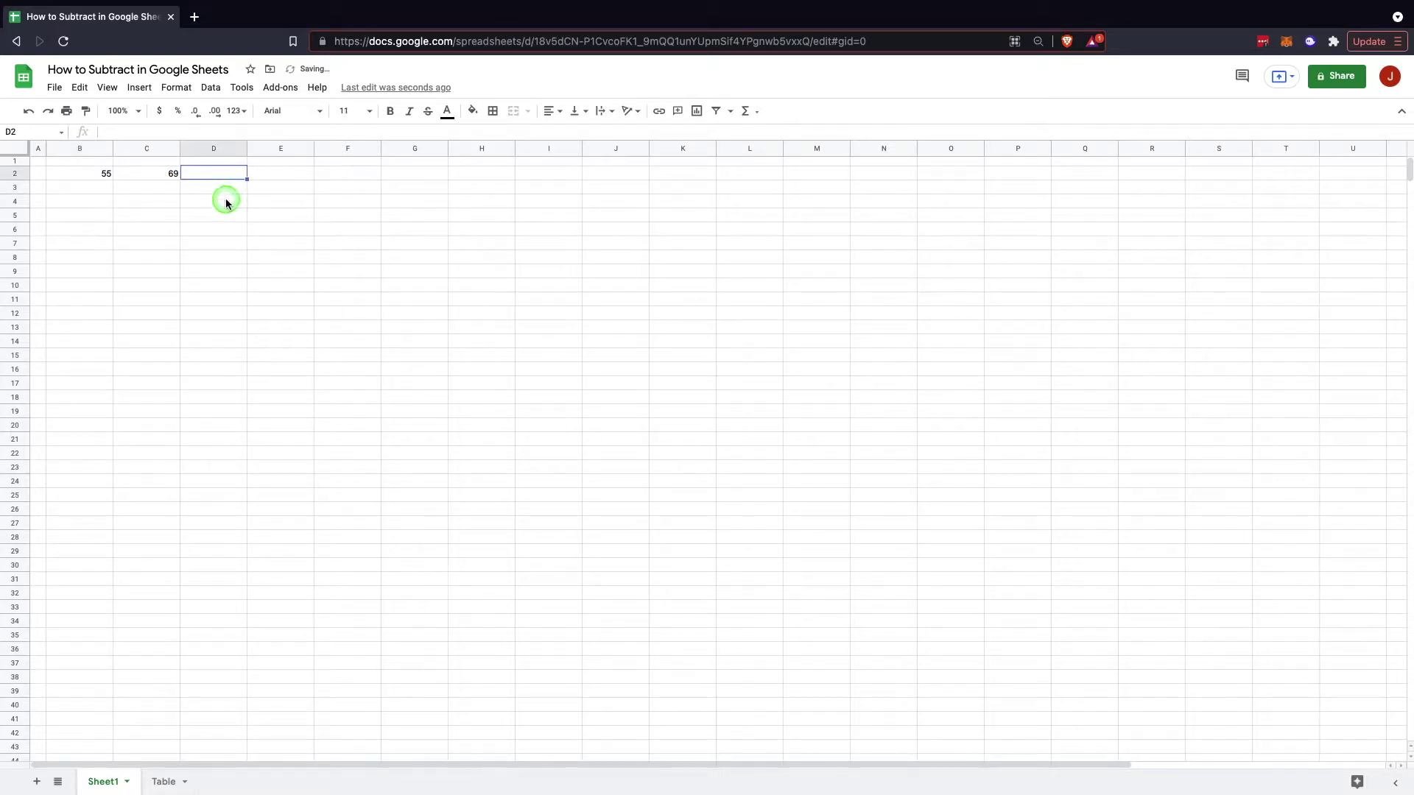
pyautogui.write('=')
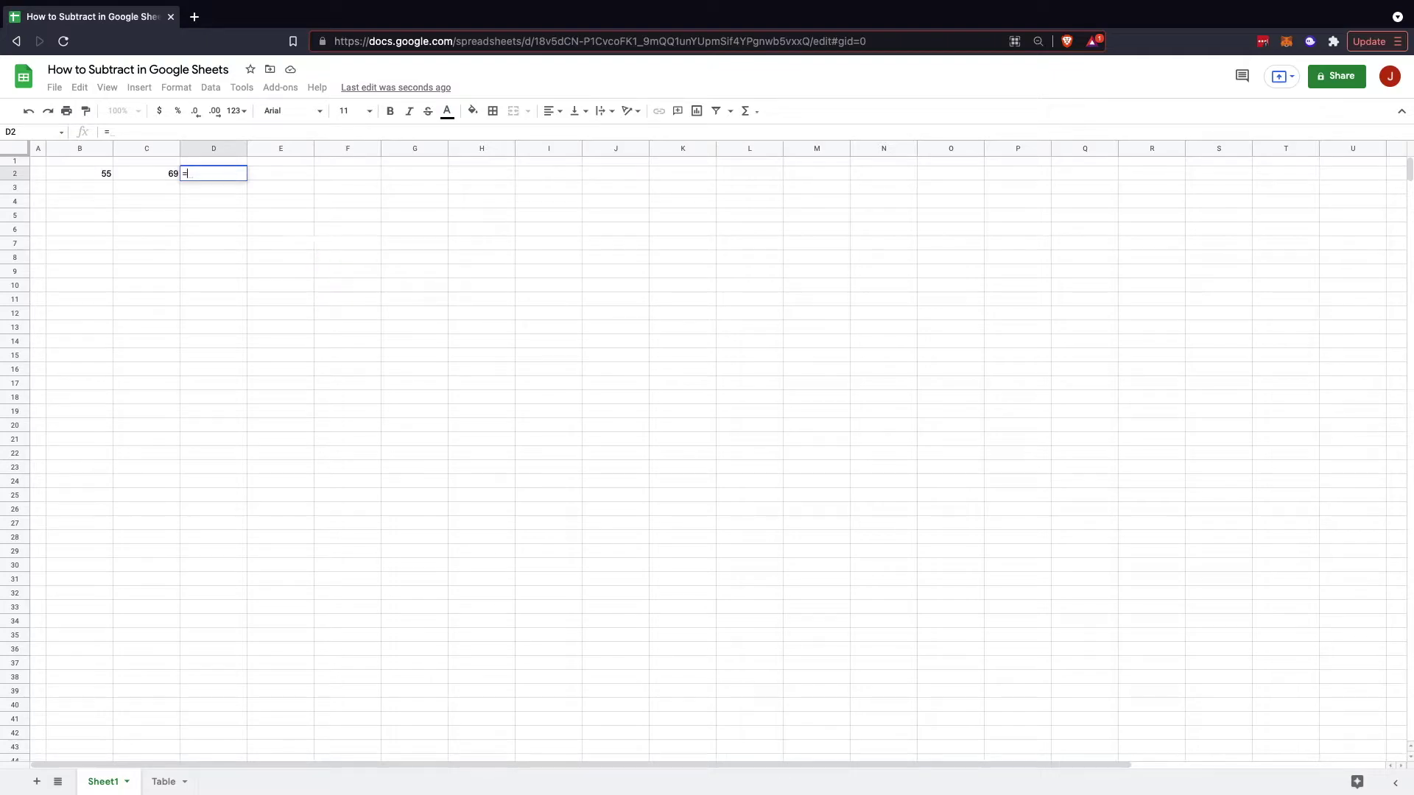
pyautogui.write('B2')
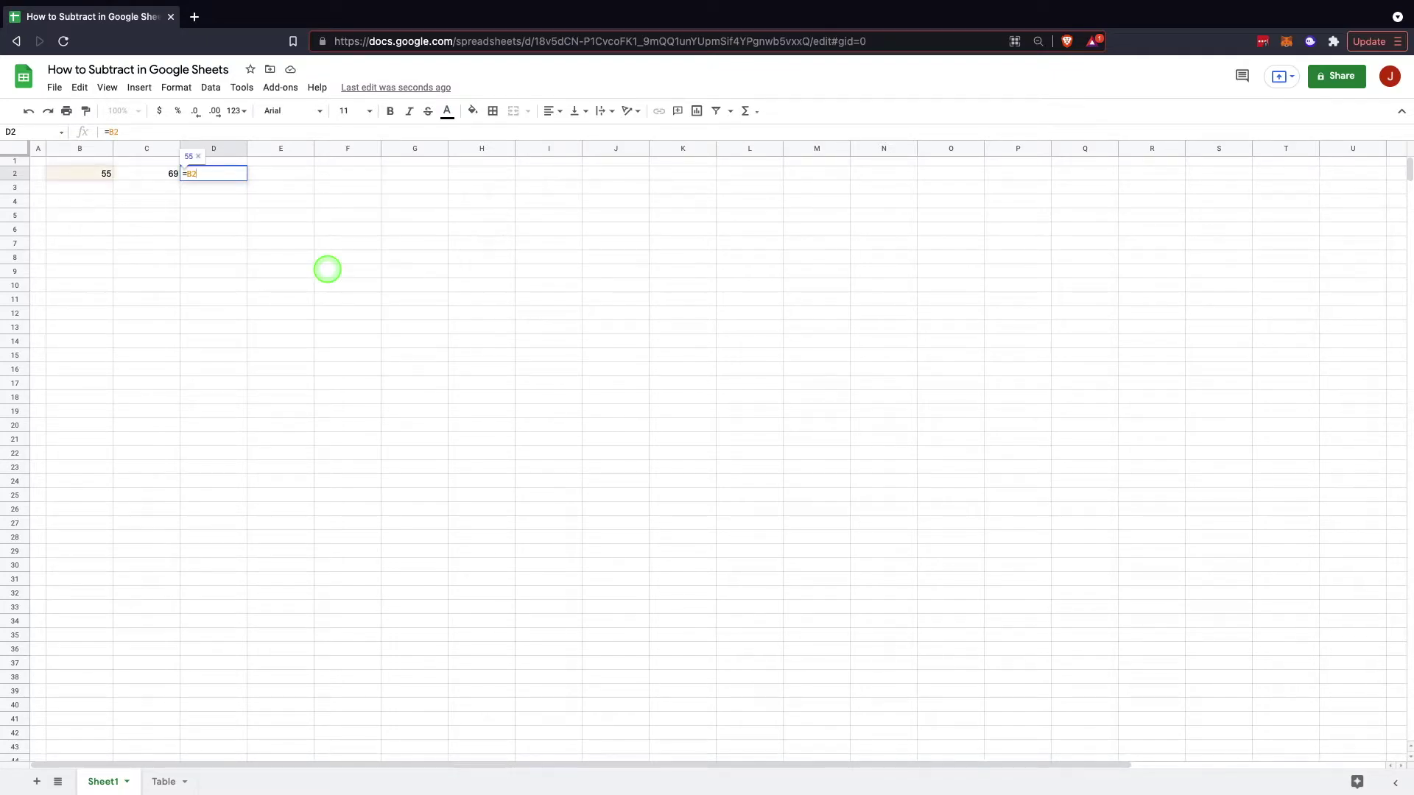
pyautogui.write('-')
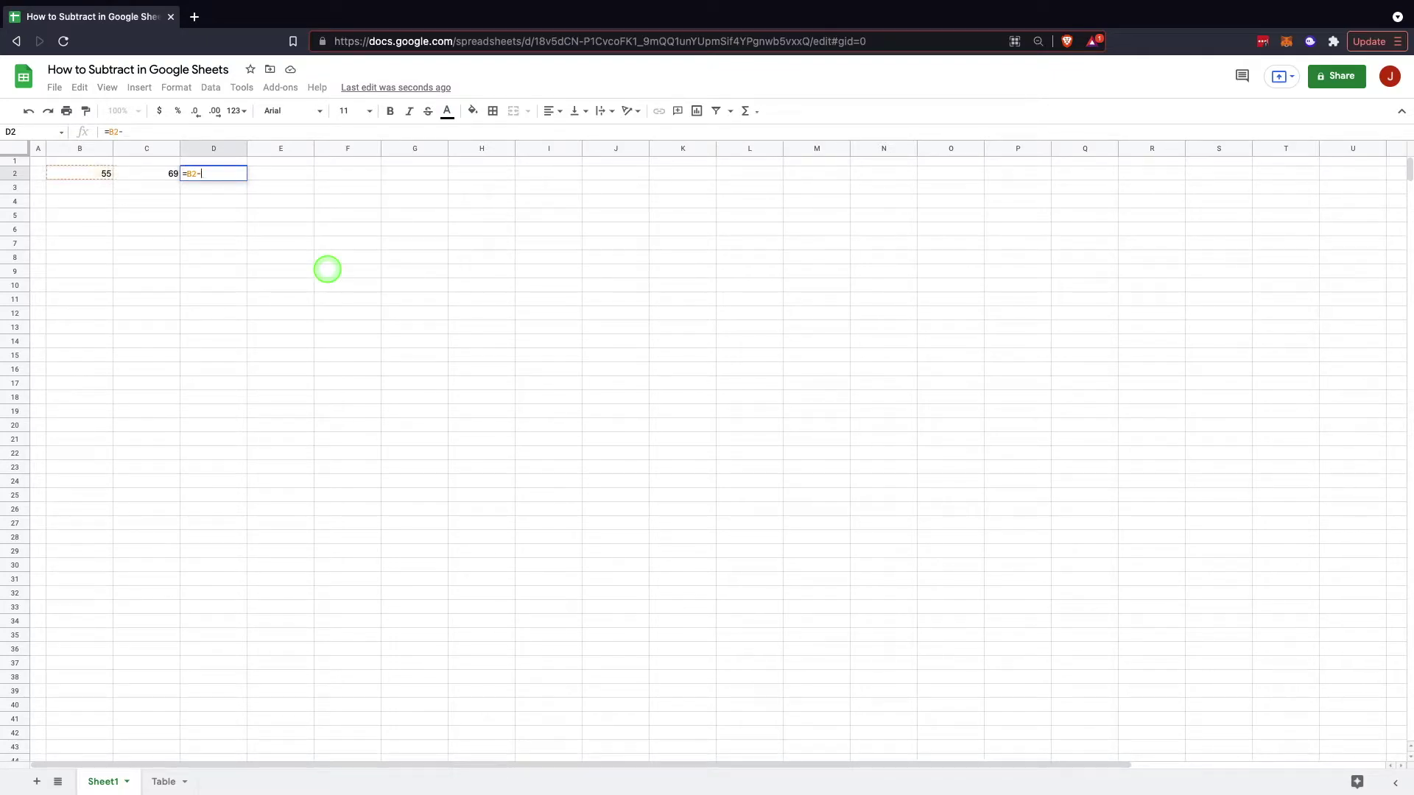
pyautogui.click(157, 177)
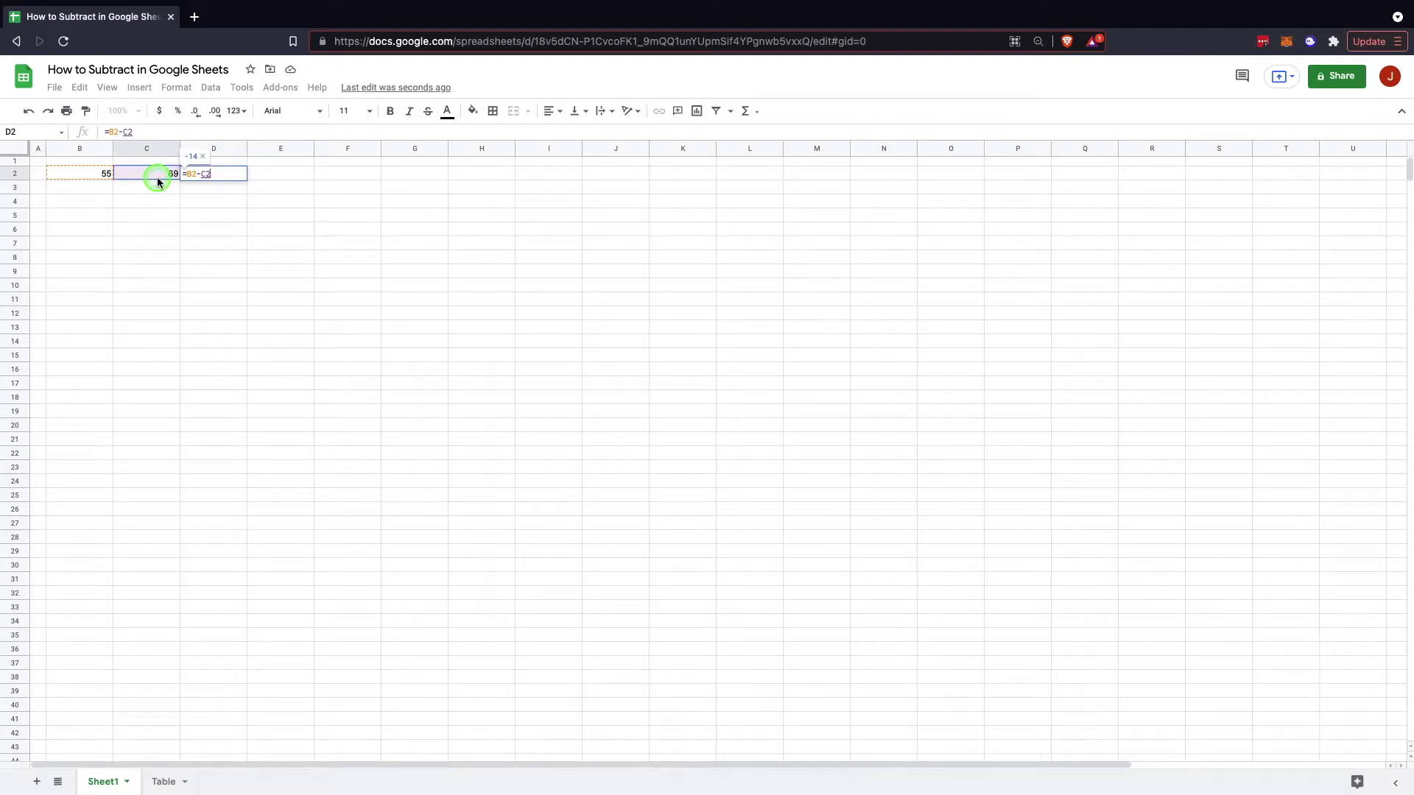
pyautogui.press('Return')
pyautogui.click(212, 182)
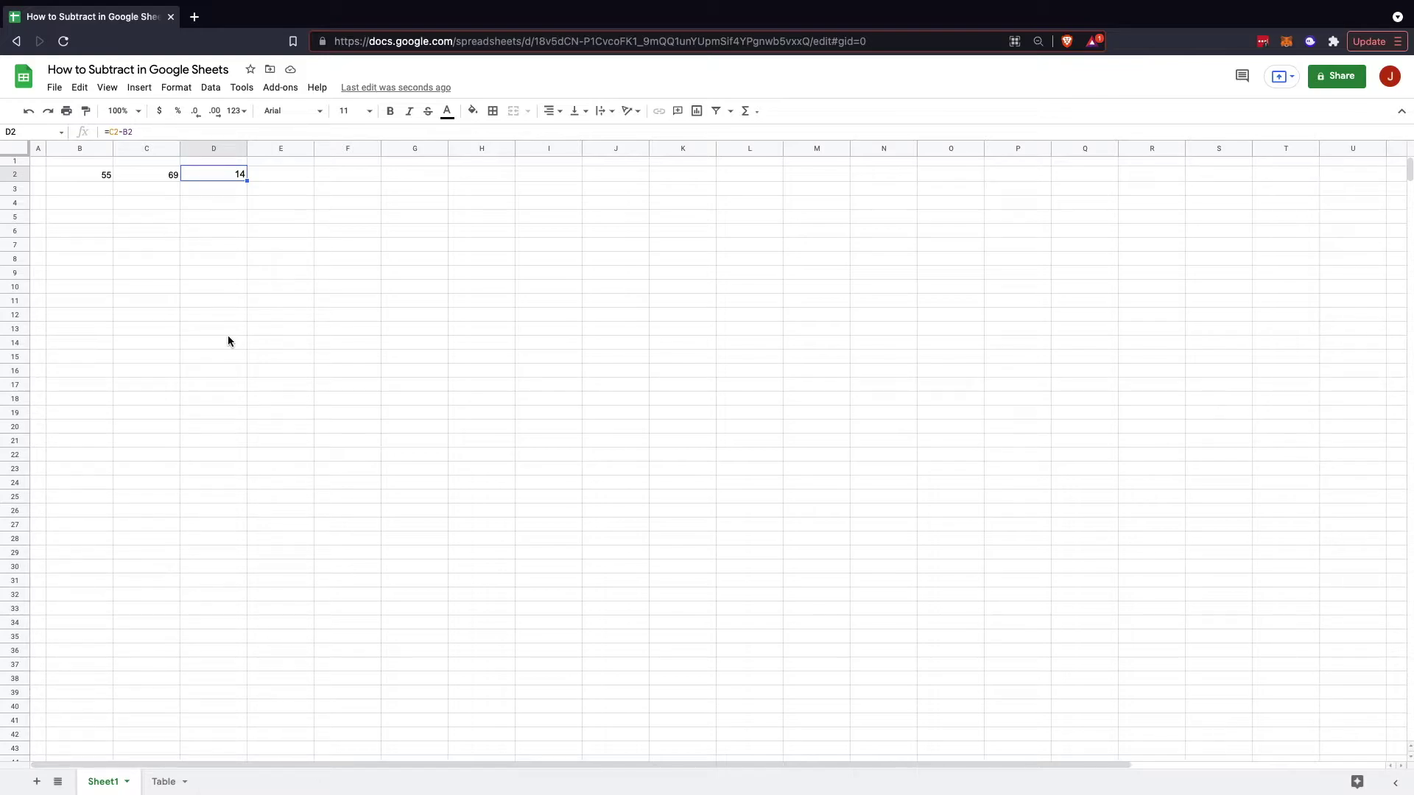
pyautogui.press('Left')
pyautogui.press('Left')
# - Clear B2 and replace D2 with =C2-C2*15%, the 15%-off price of 58.65
pyautogui.press('Delete')
pyautogui.press('Right')
pyautogui.press('Right')
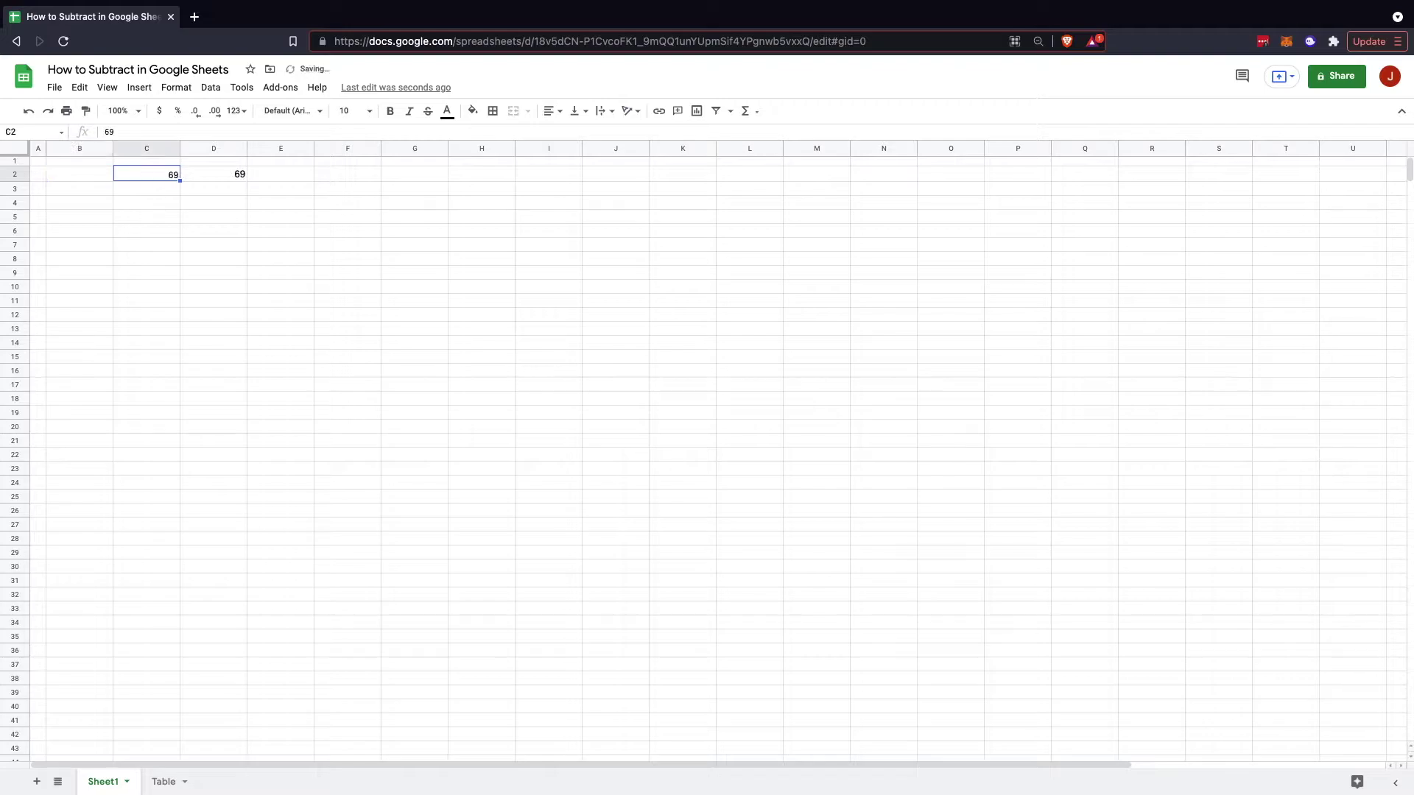
pyautogui.press('Delete')
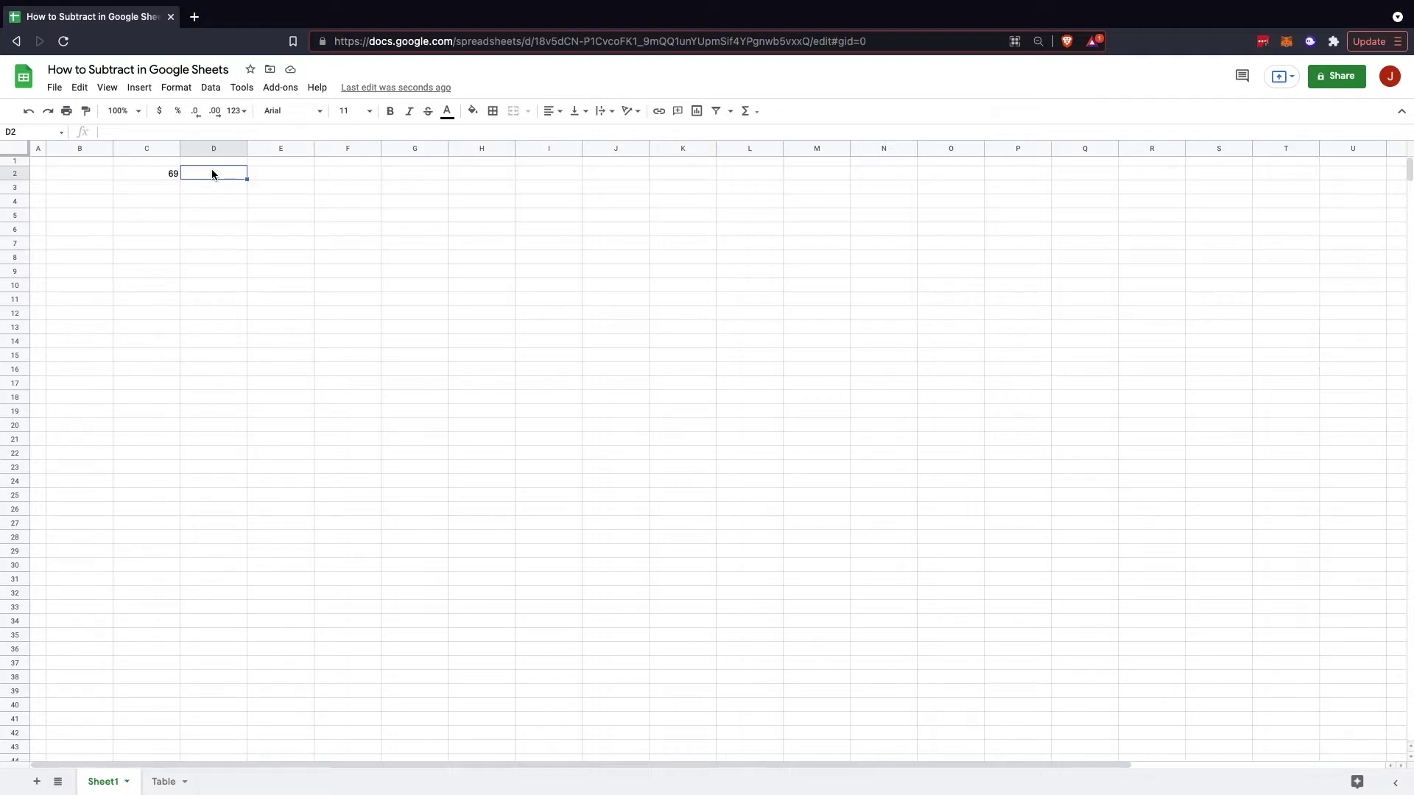
pyautogui.write('=')
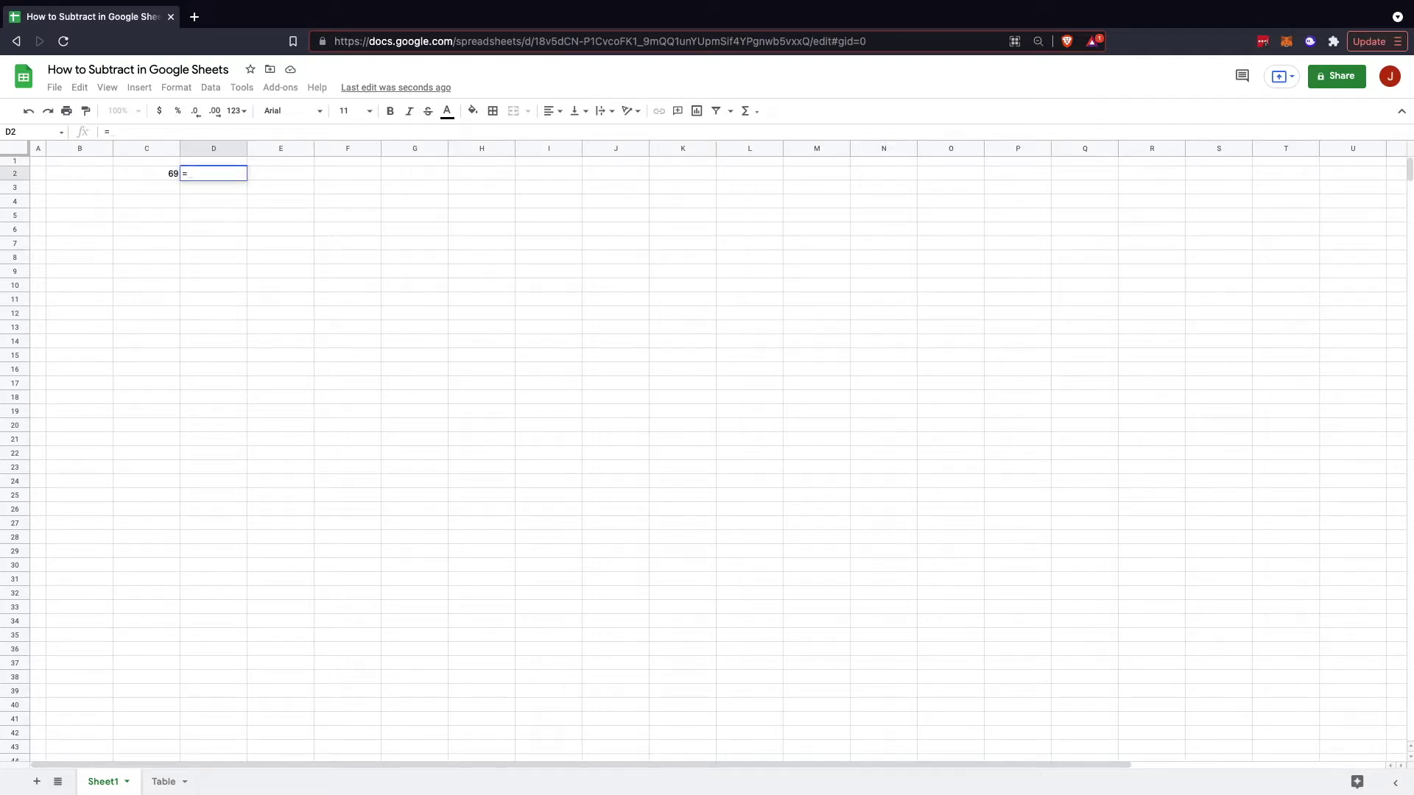
pyautogui.click(168, 172)
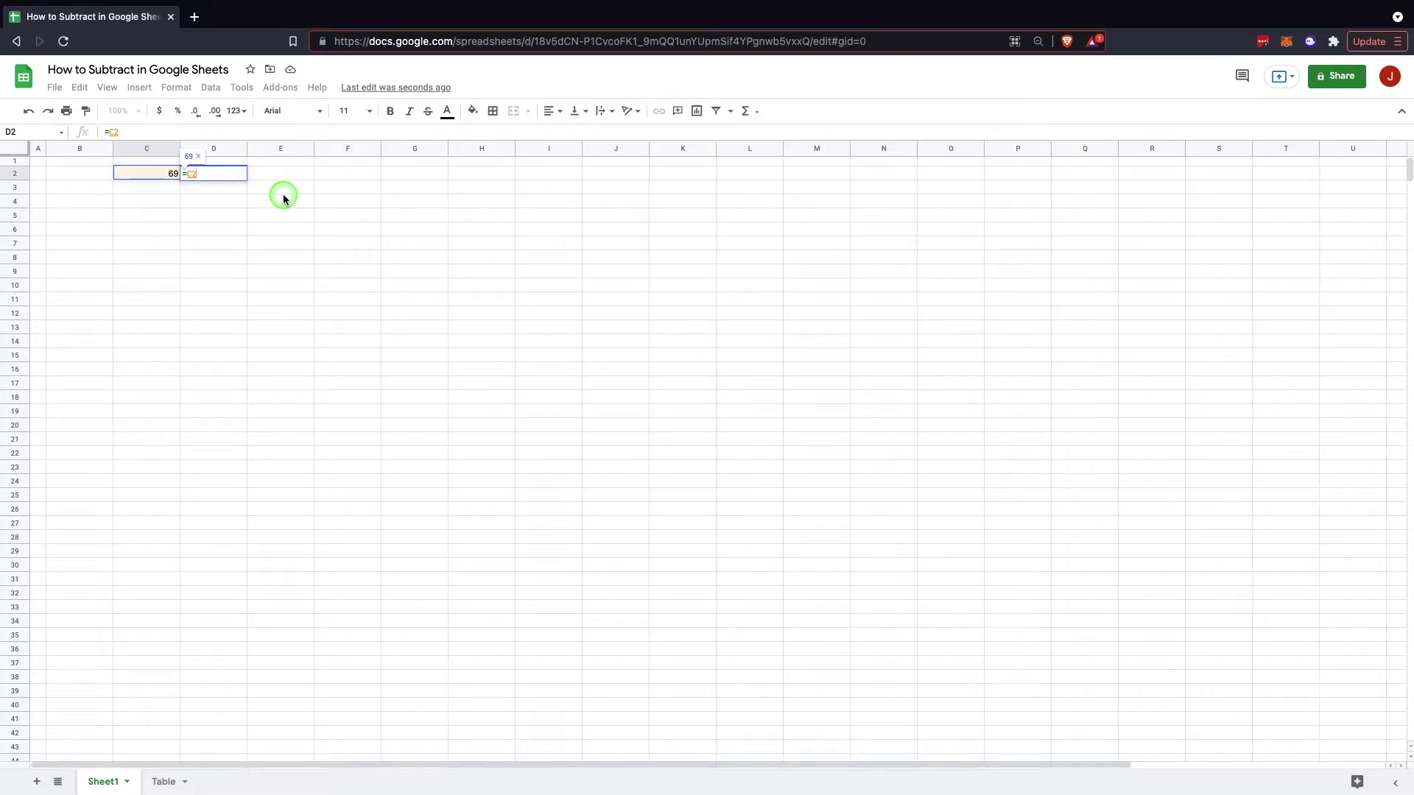
pyautogui.write('-')
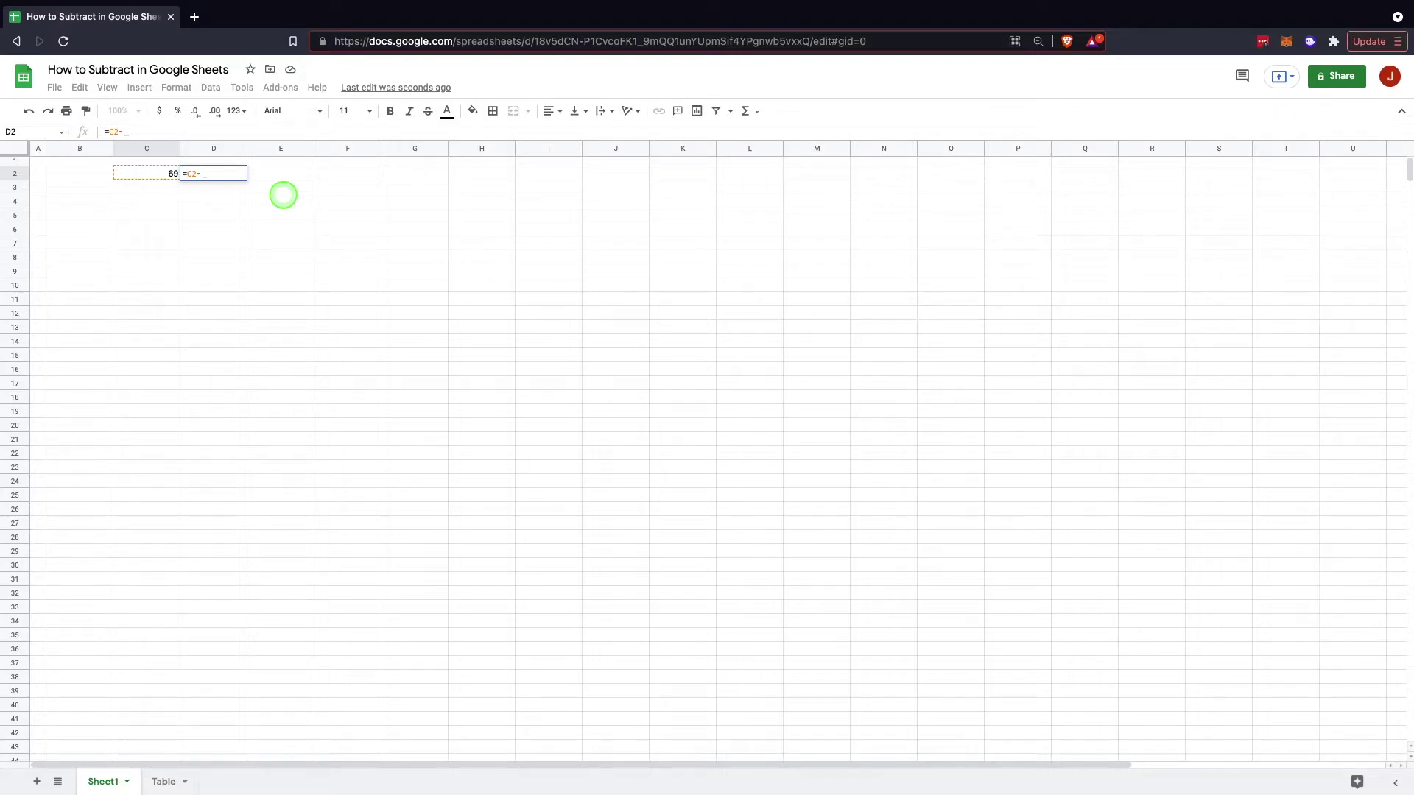
pyautogui.click(174, 177)
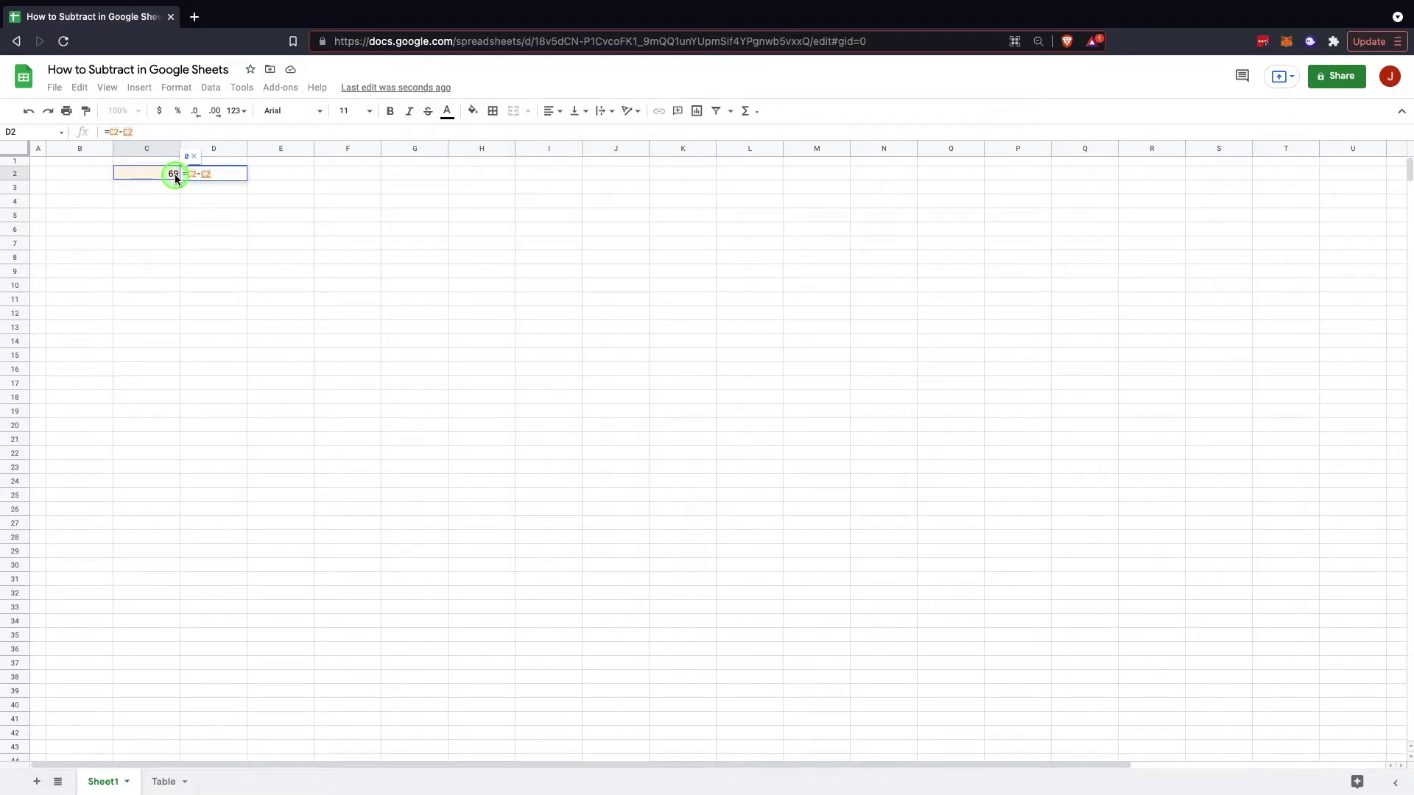
pyautogui.write('*15')
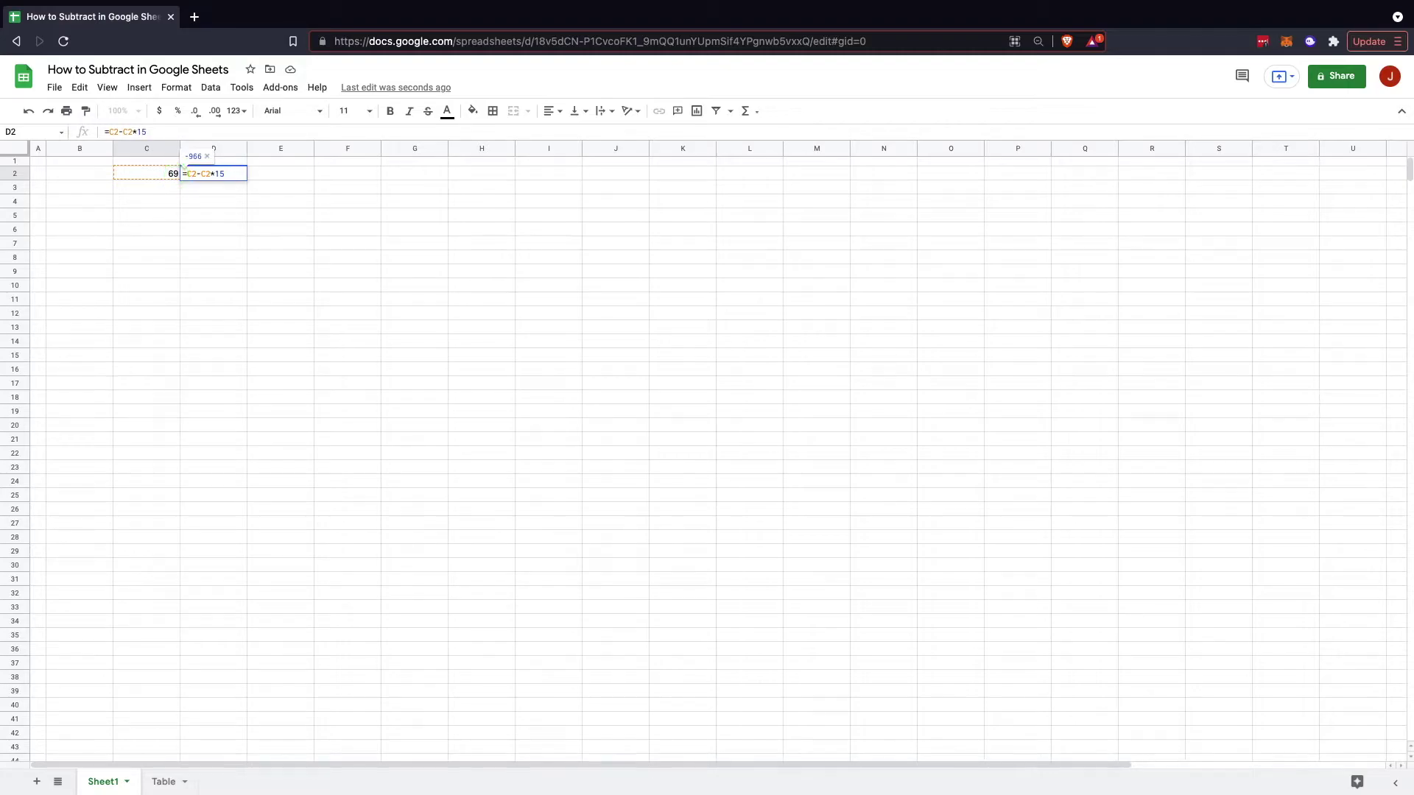
pyautogui.write('%')
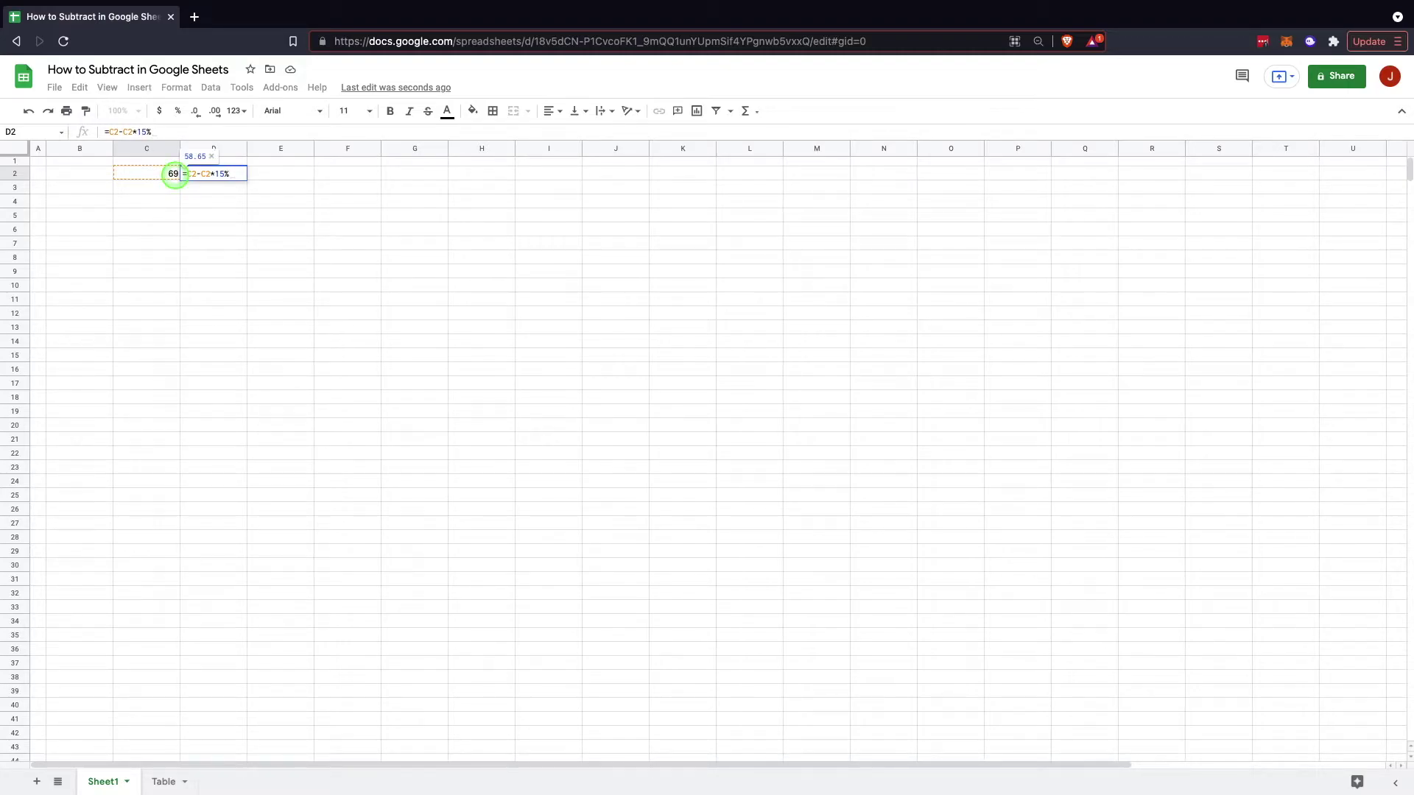
pyautogui.press('Return')
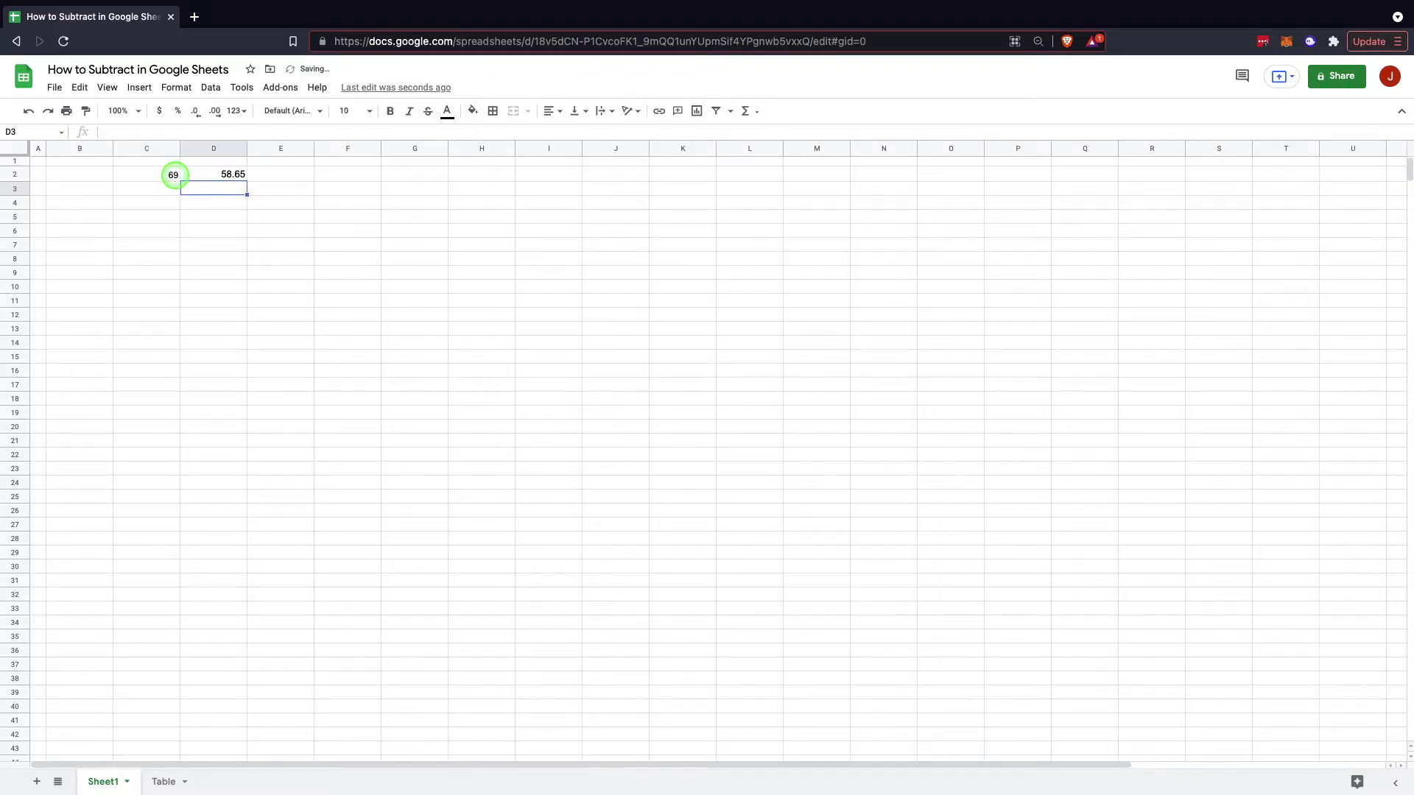
pyautogui.click(207, 182)
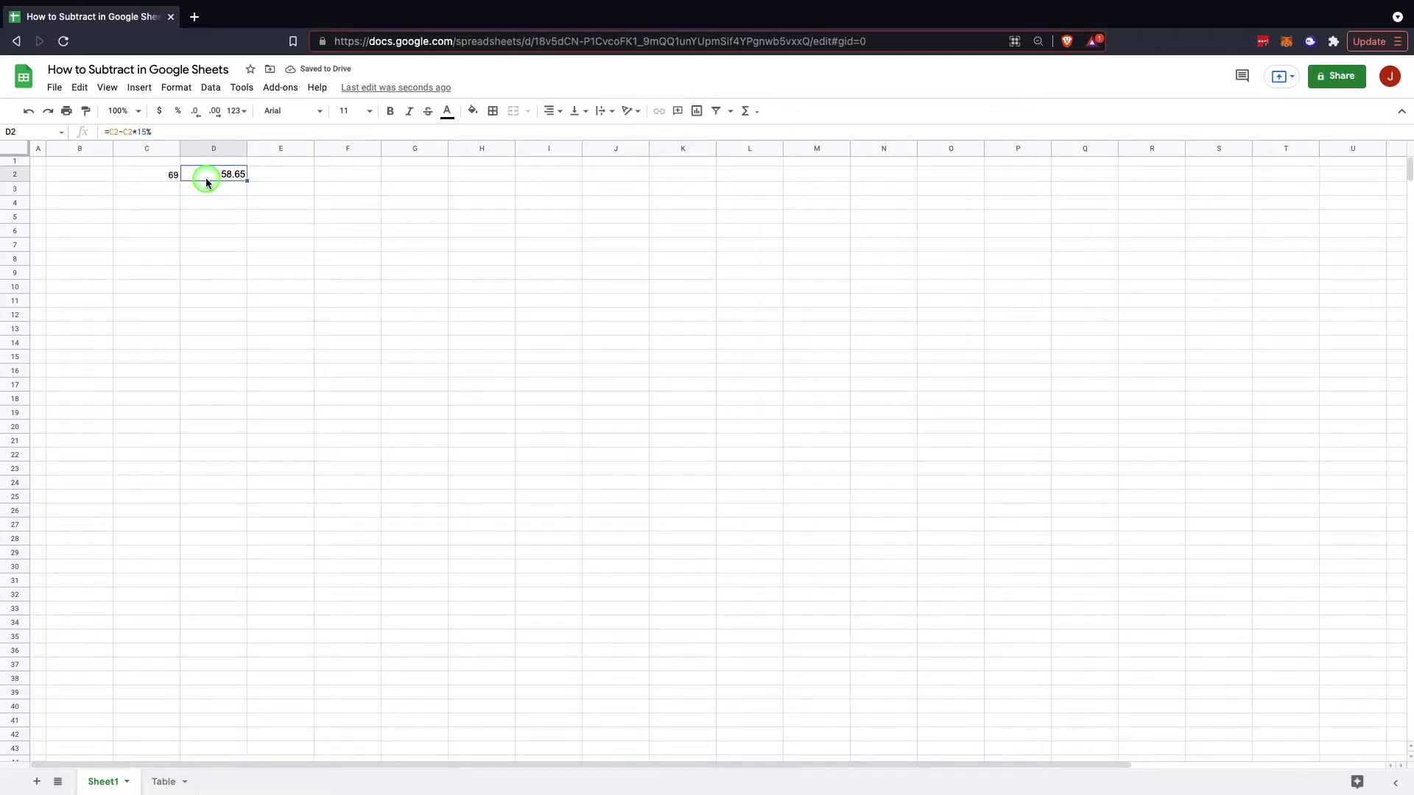
# - Enter =C2*15% in E2 for the 15% amount of 10.35, and review both formulas
pyautogui.click(293, 177)
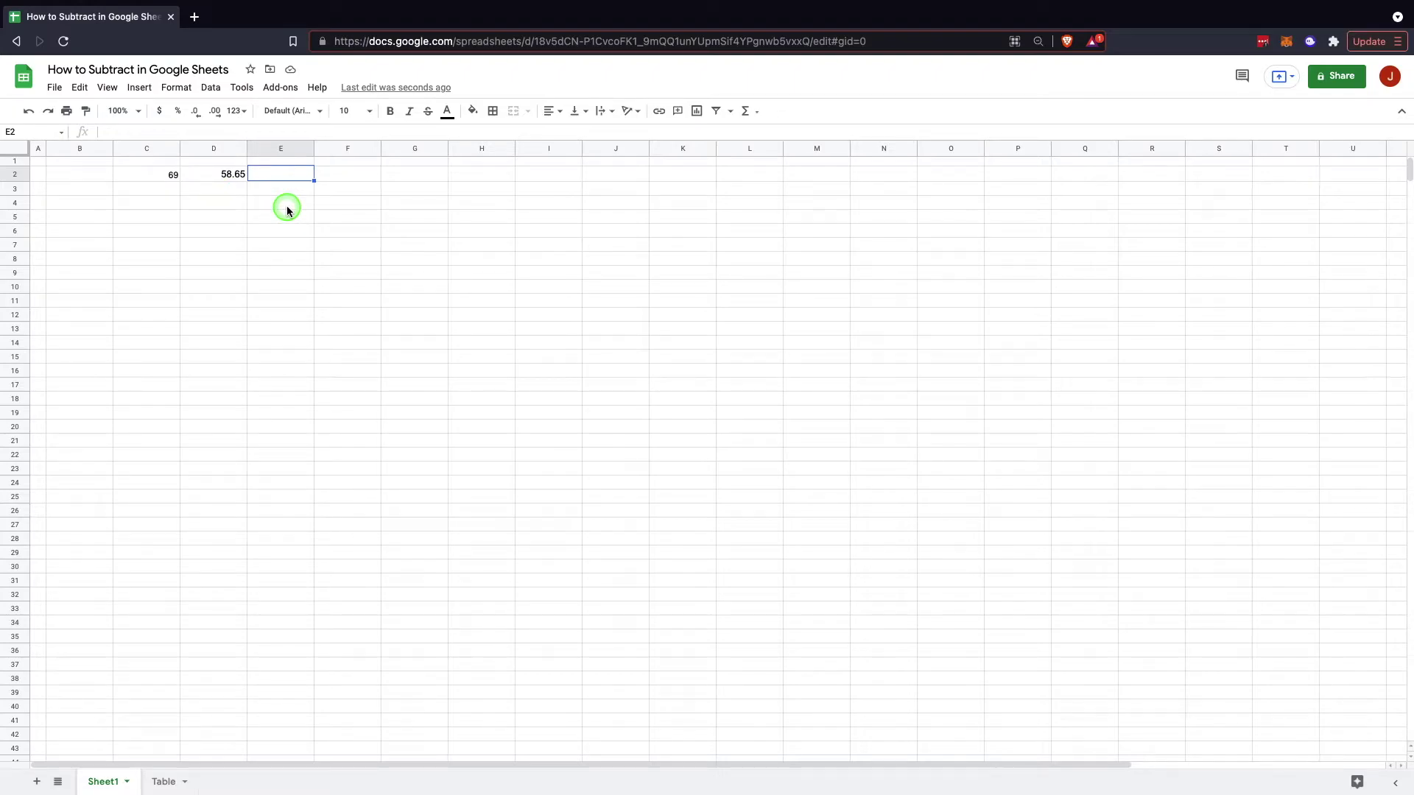
pyautogui.write('=')
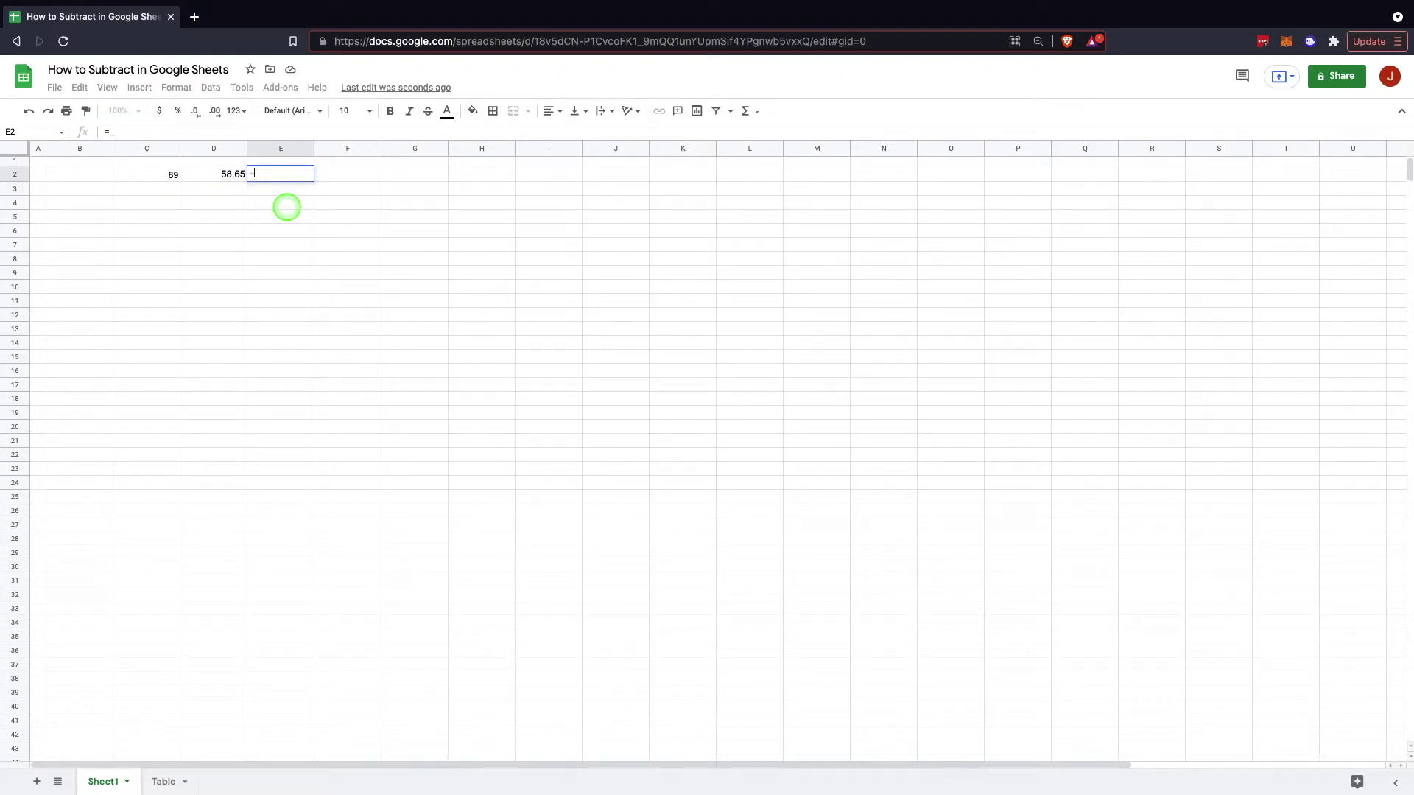
pyautogui.click(122, 177)
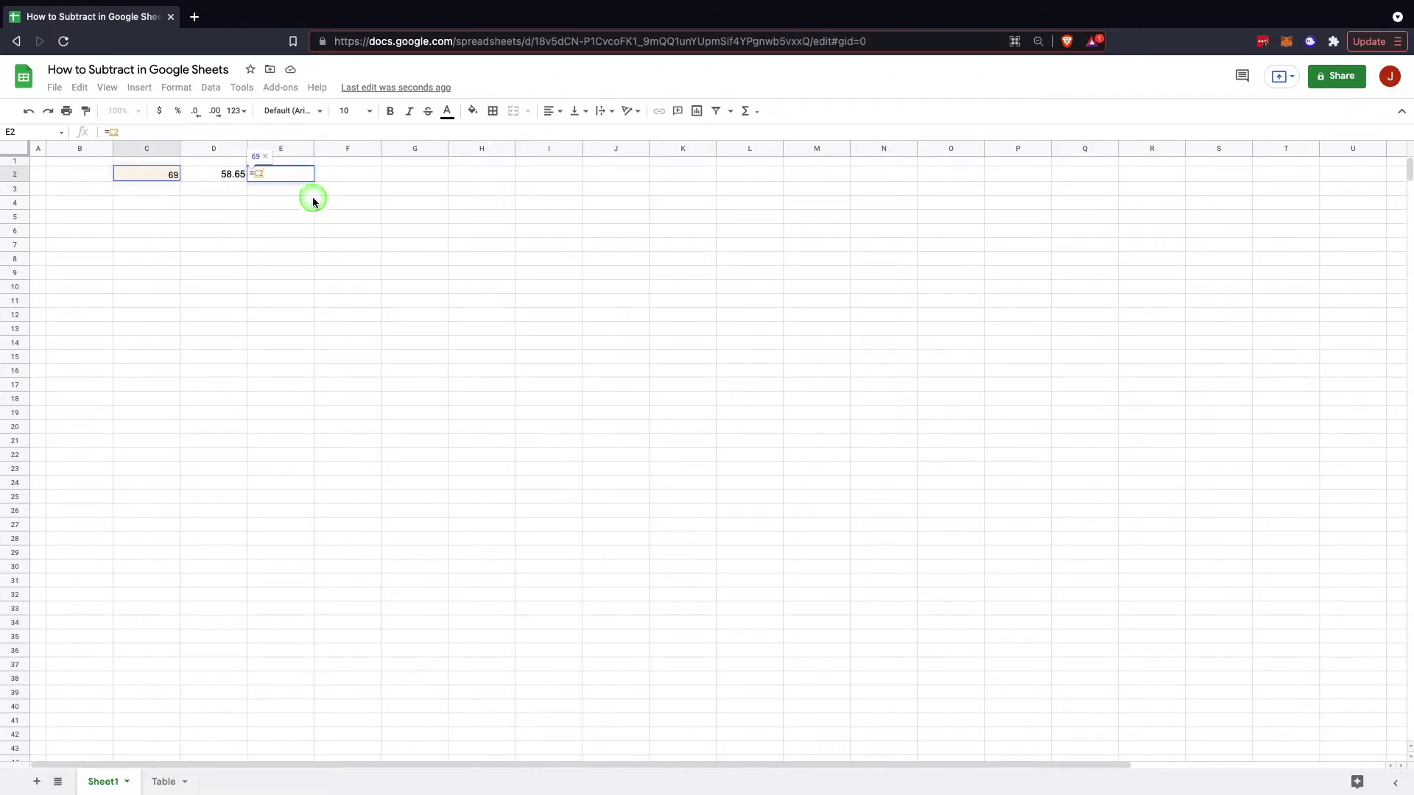
pyautogui.write('*15%')
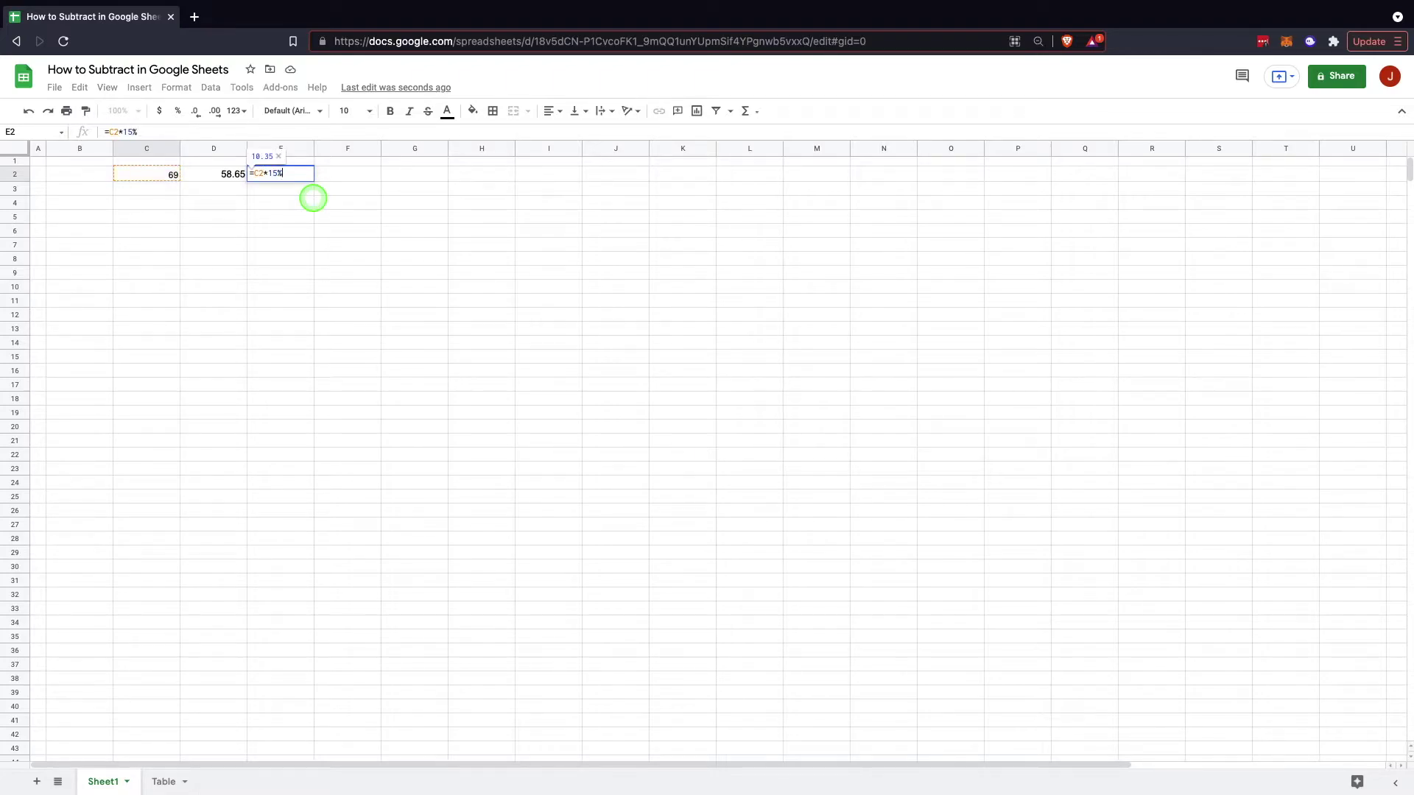
pyautogui.press('Return')
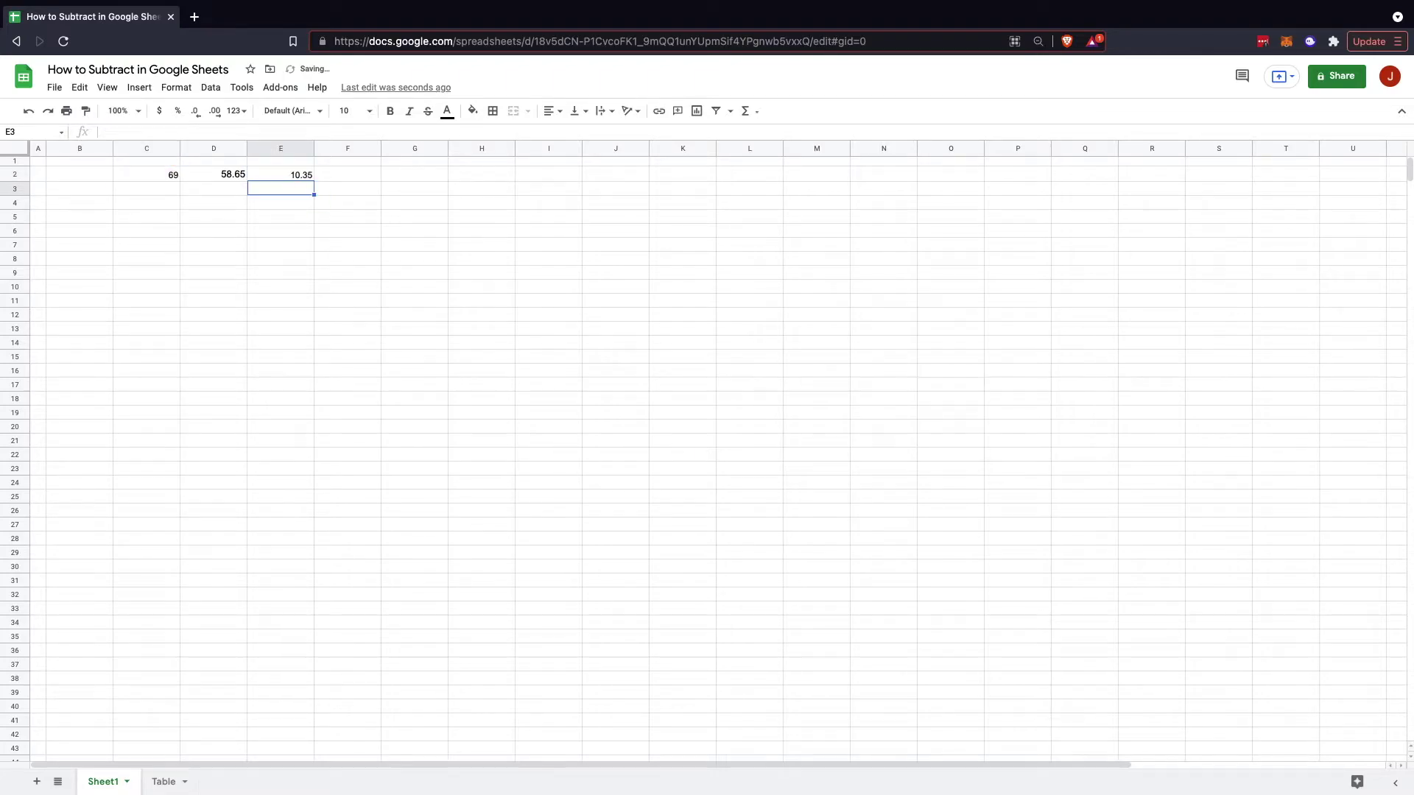
pyautogui.click(296, 178)
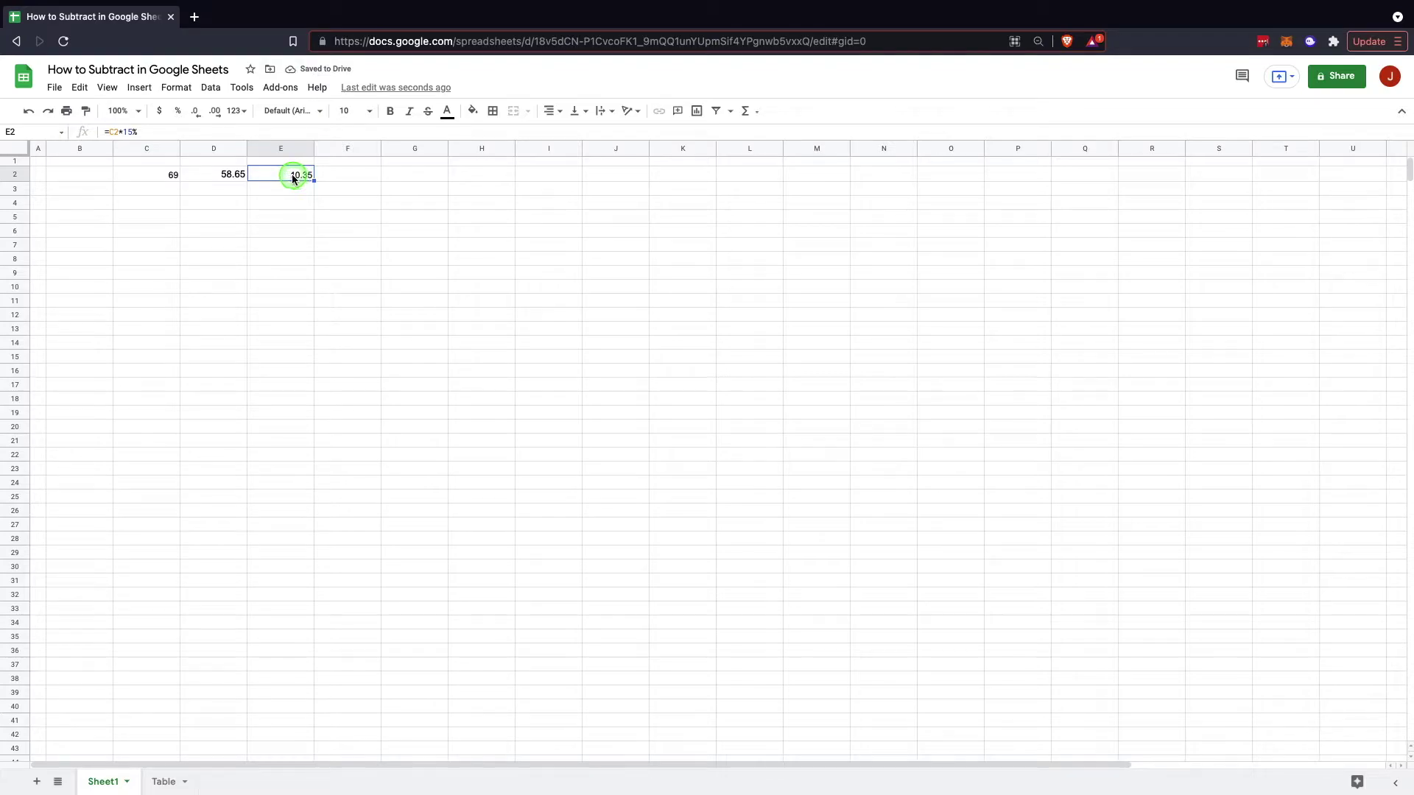
pyautogui.click(223, 174)
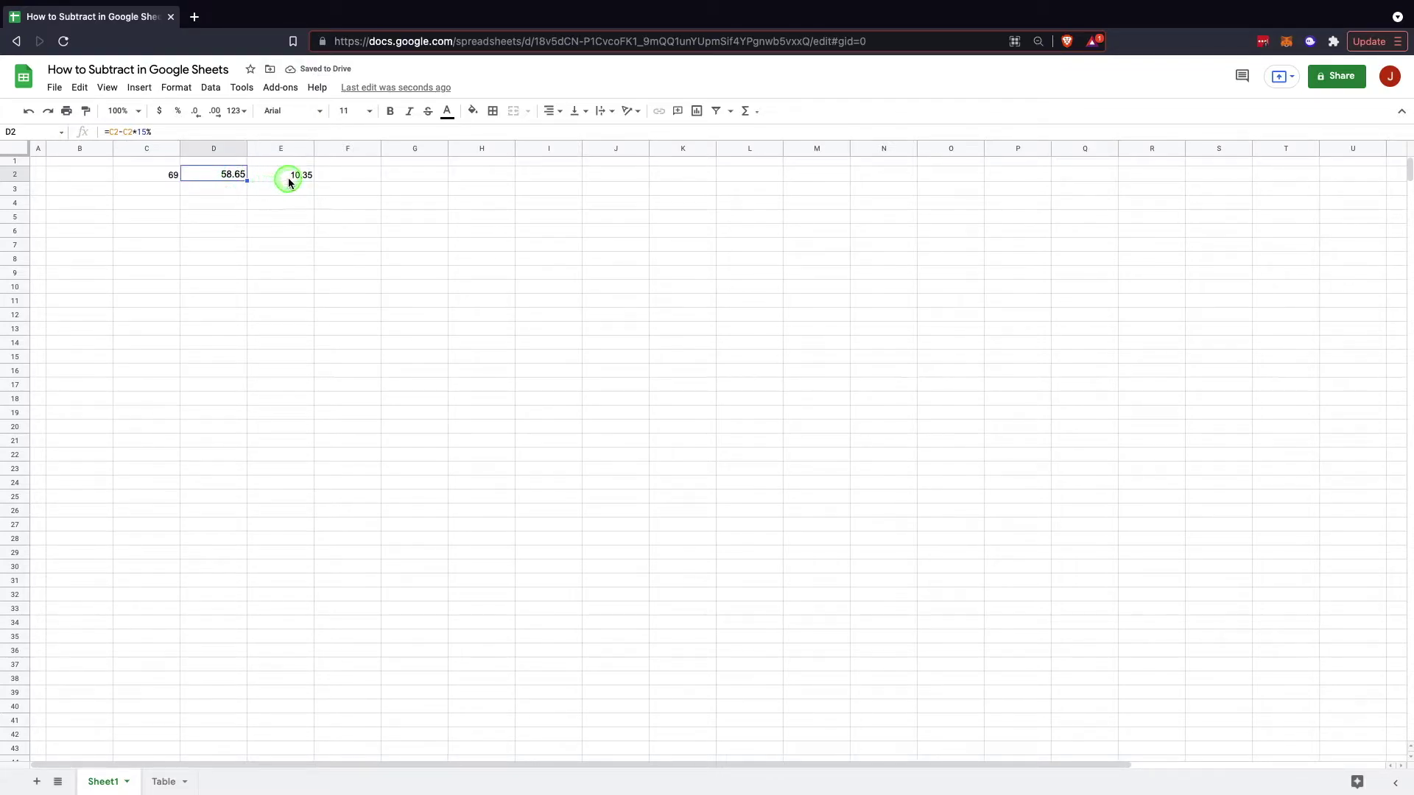
# - Delete the results in D2 and E2 and the 69 in C2, emptying the sheet
pyautogui.click(290, 179)
pyautogui.press('Delete')
pyautogui.click(227, 175)
pyautogui.press('Delete')
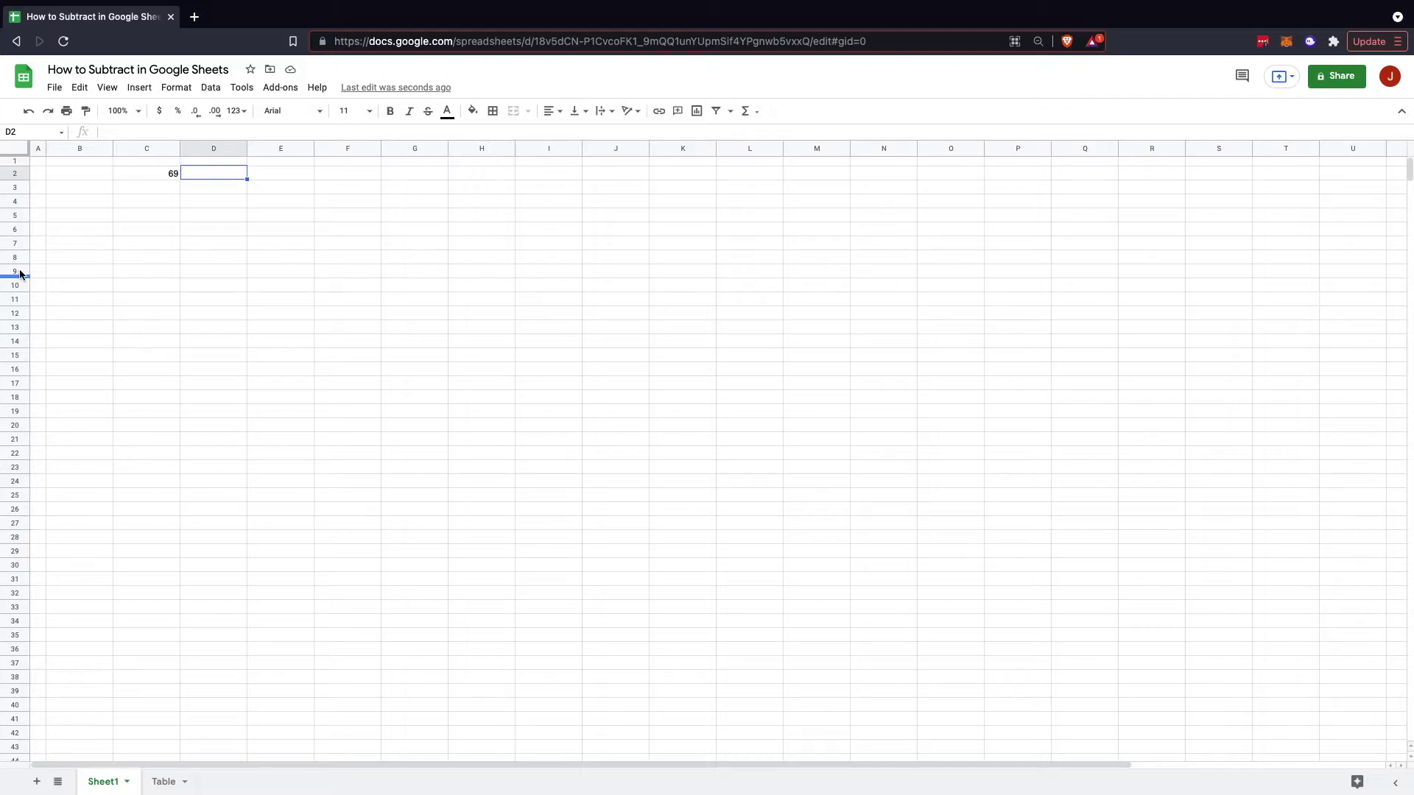
pyautogui.click(159, 174)
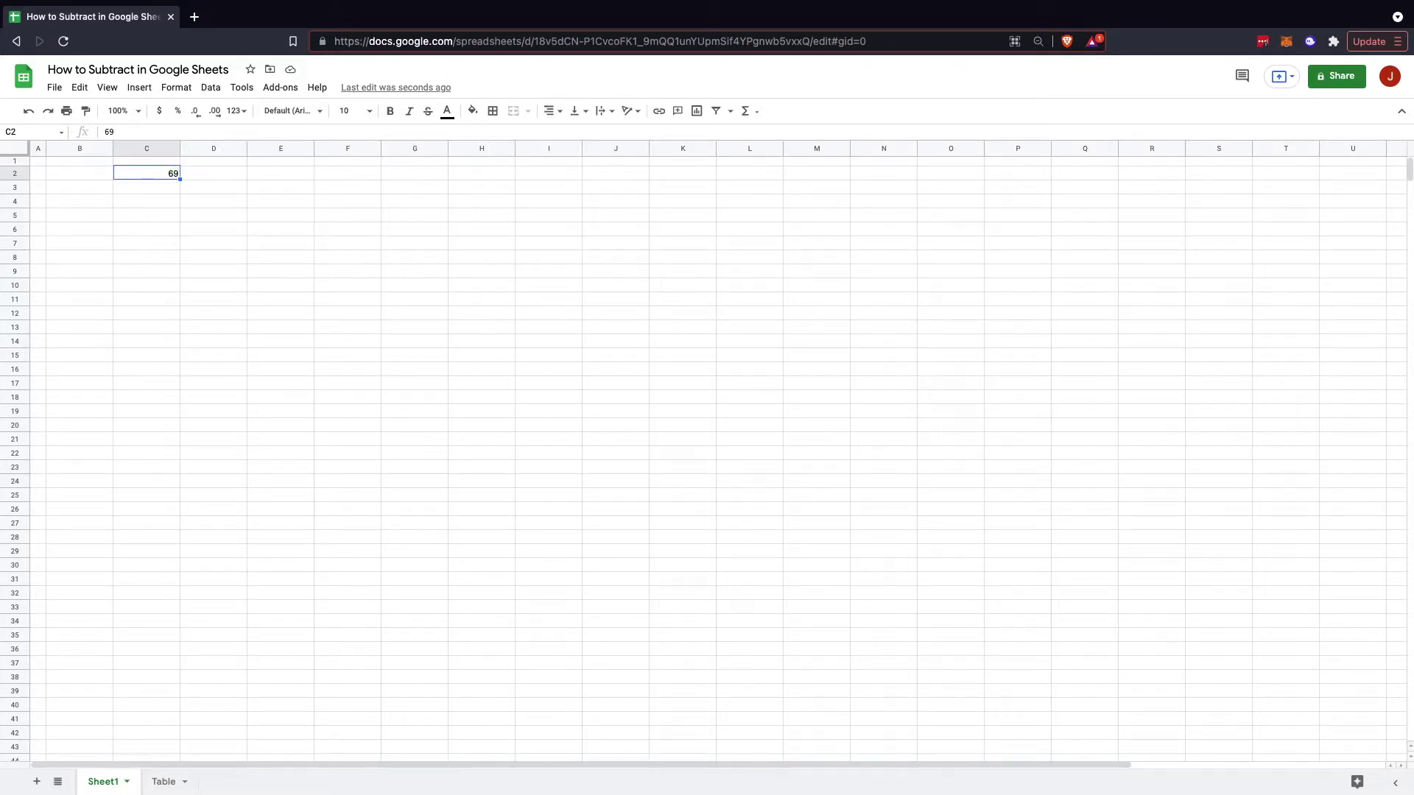
pyautogui.press('Delete')
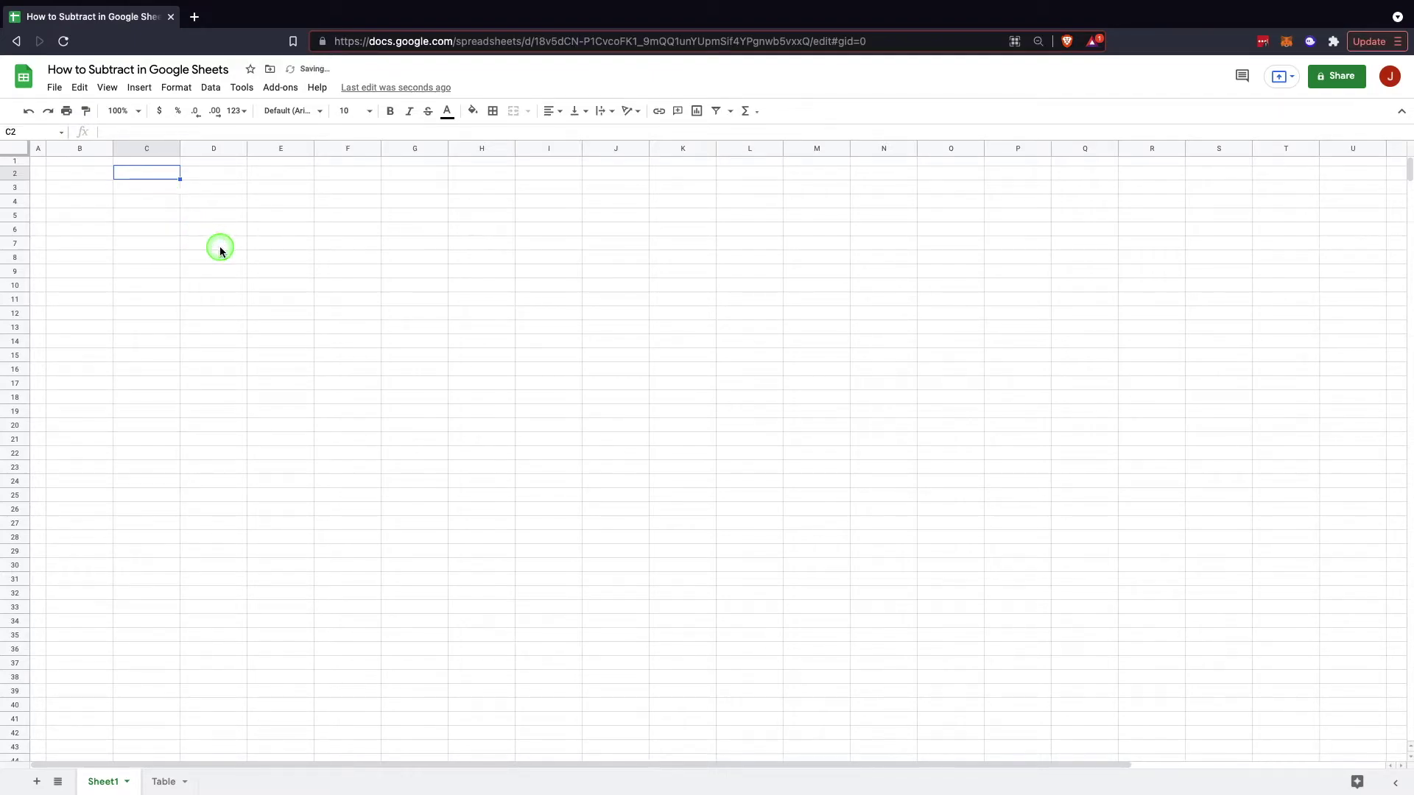
# - Enter the dates January 24, 2021 in C2 and January 31, 2021 in D2
pyautogui.write('Januar')
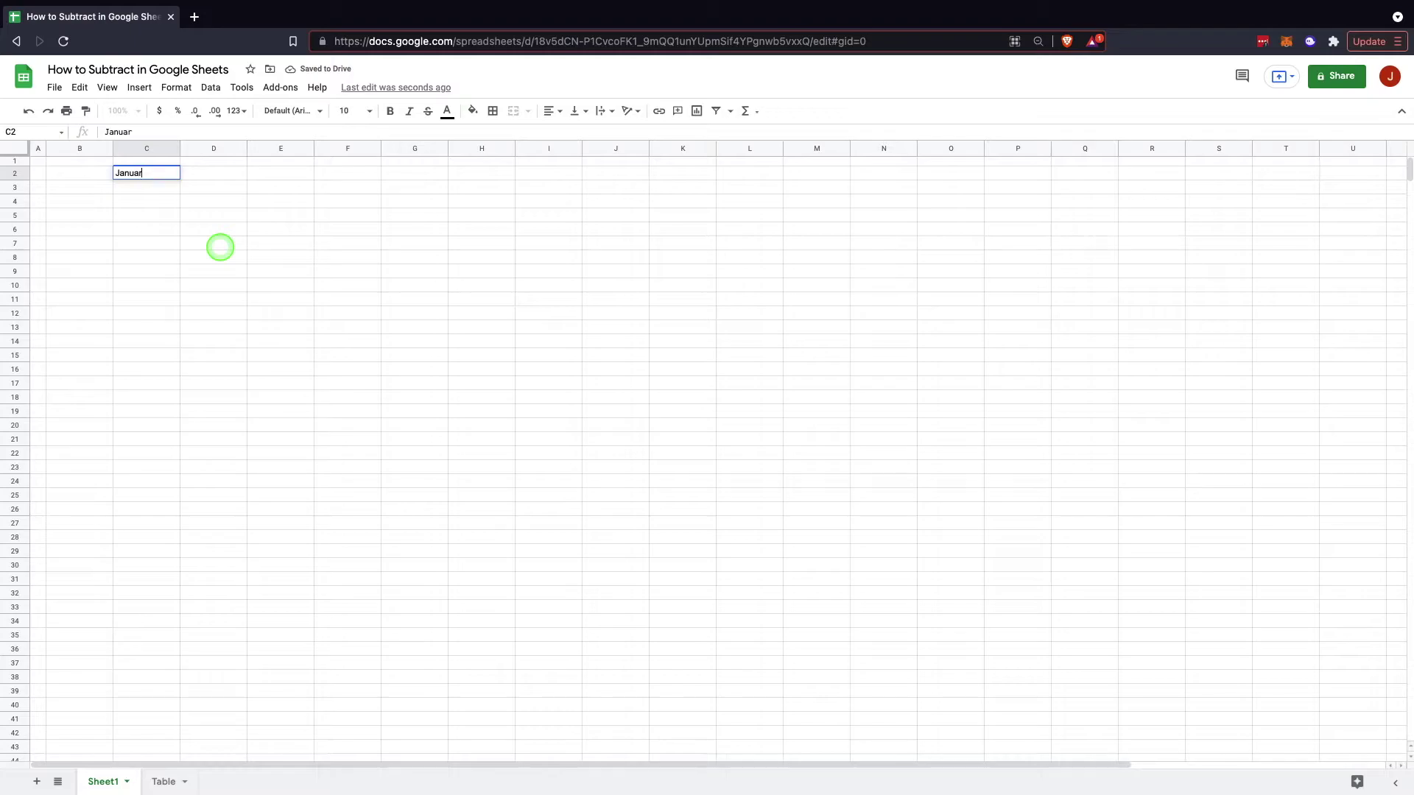
pyautogui.write('y 24, 2021')
pyautogui.press('Tab')
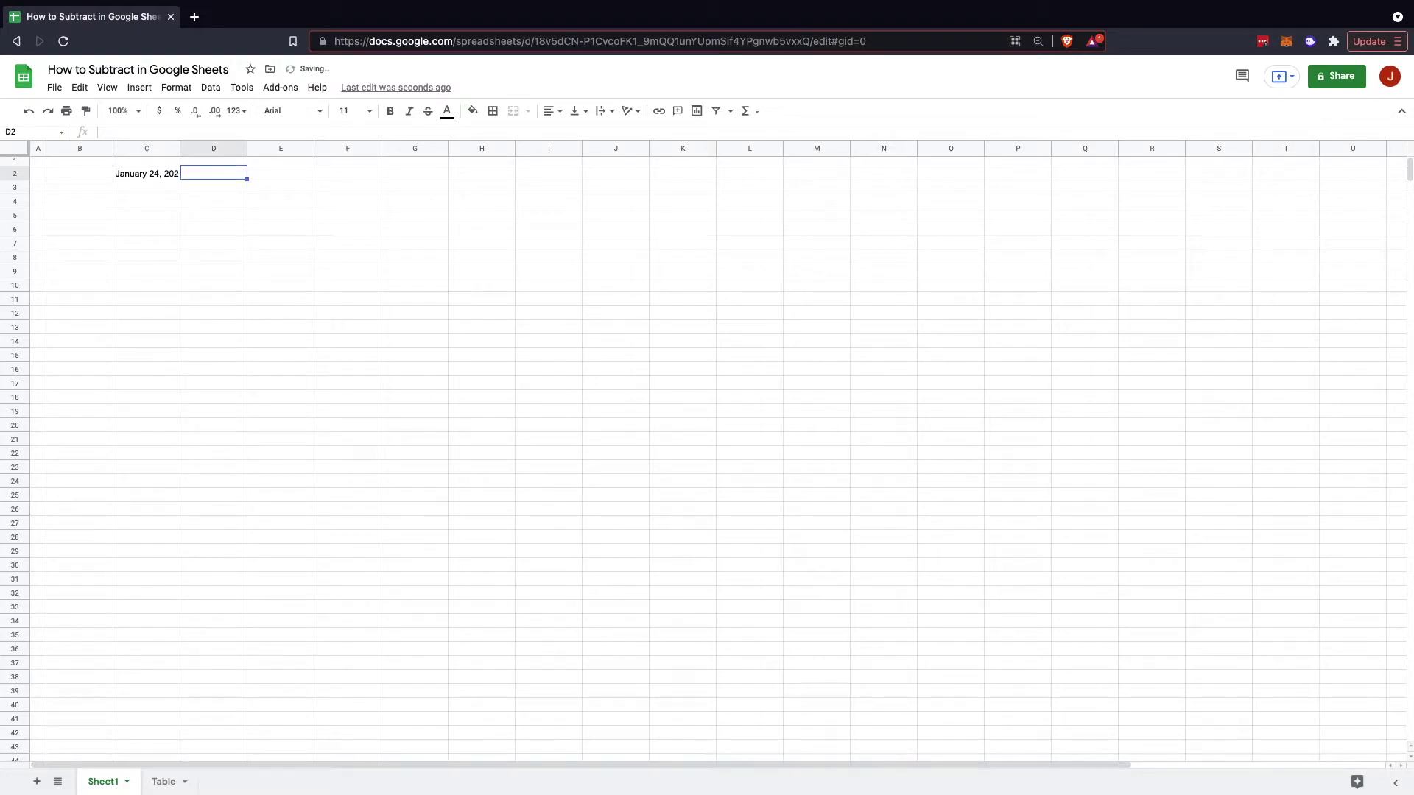
pyautogui.write('Janua')
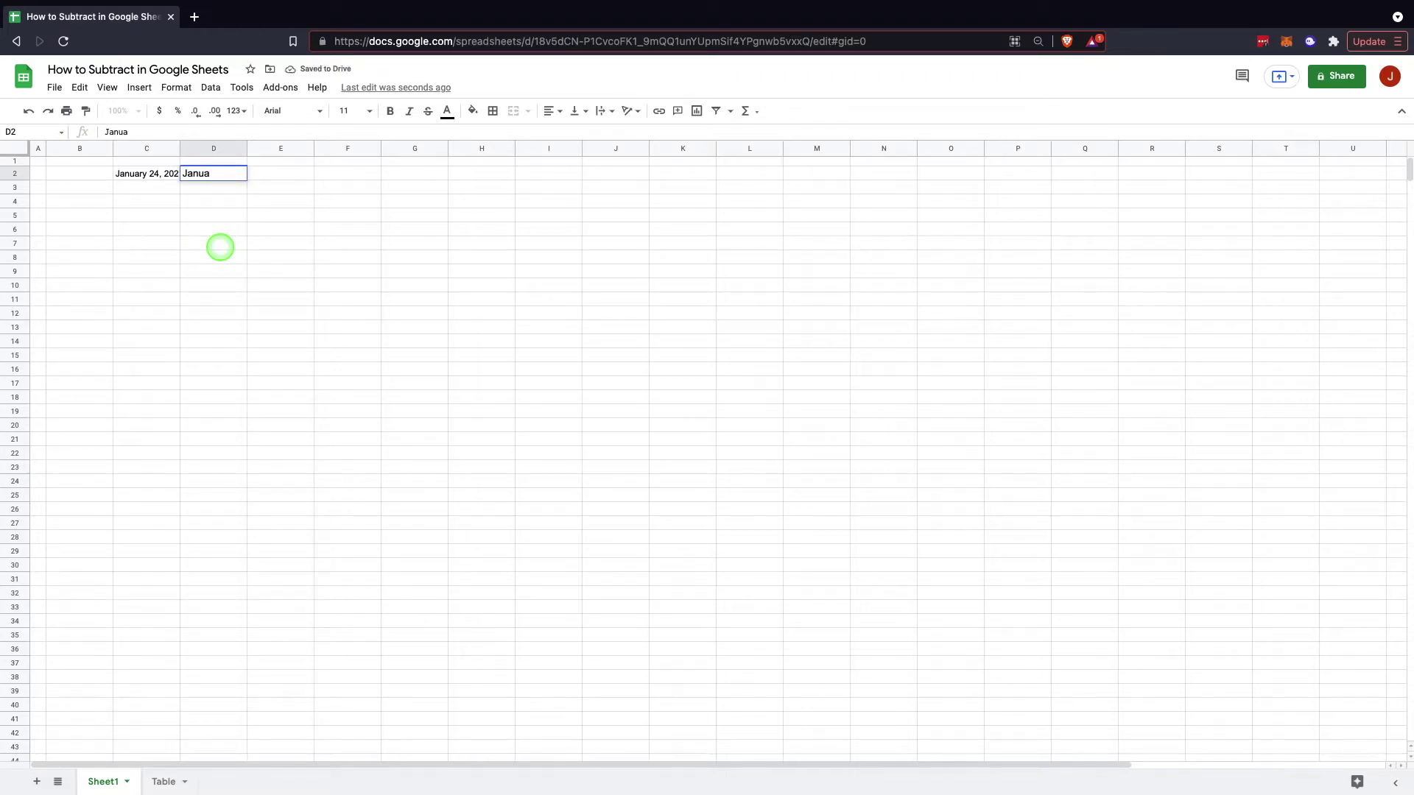
pyautogui.write('ry 2')
pyautogui.write('2')
pyautogui.write(', 2021')
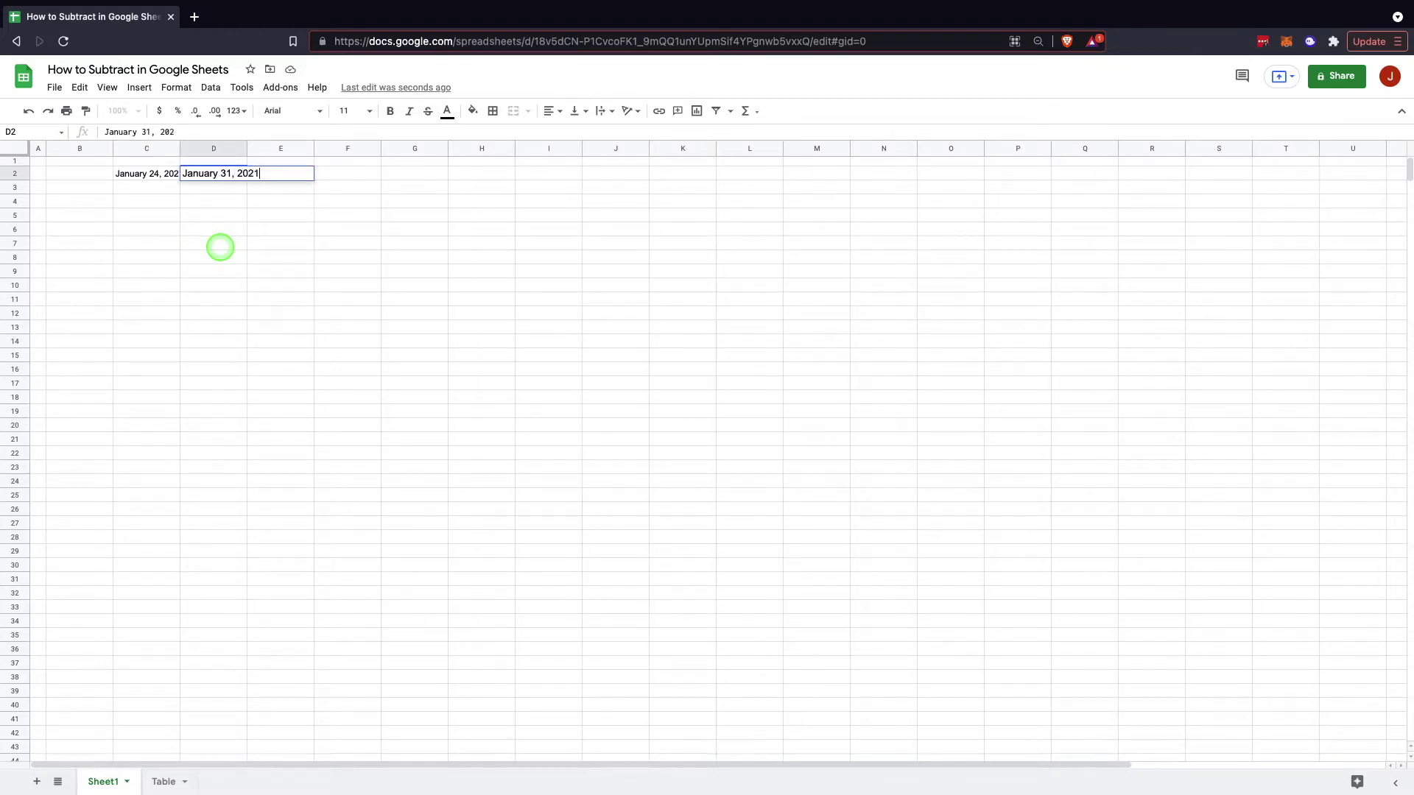
pyautogui.press('Return')
# - Inspect C2's date picker, then apply a short date format to C2:D2
pyautogui.doubleClick(140, 173)
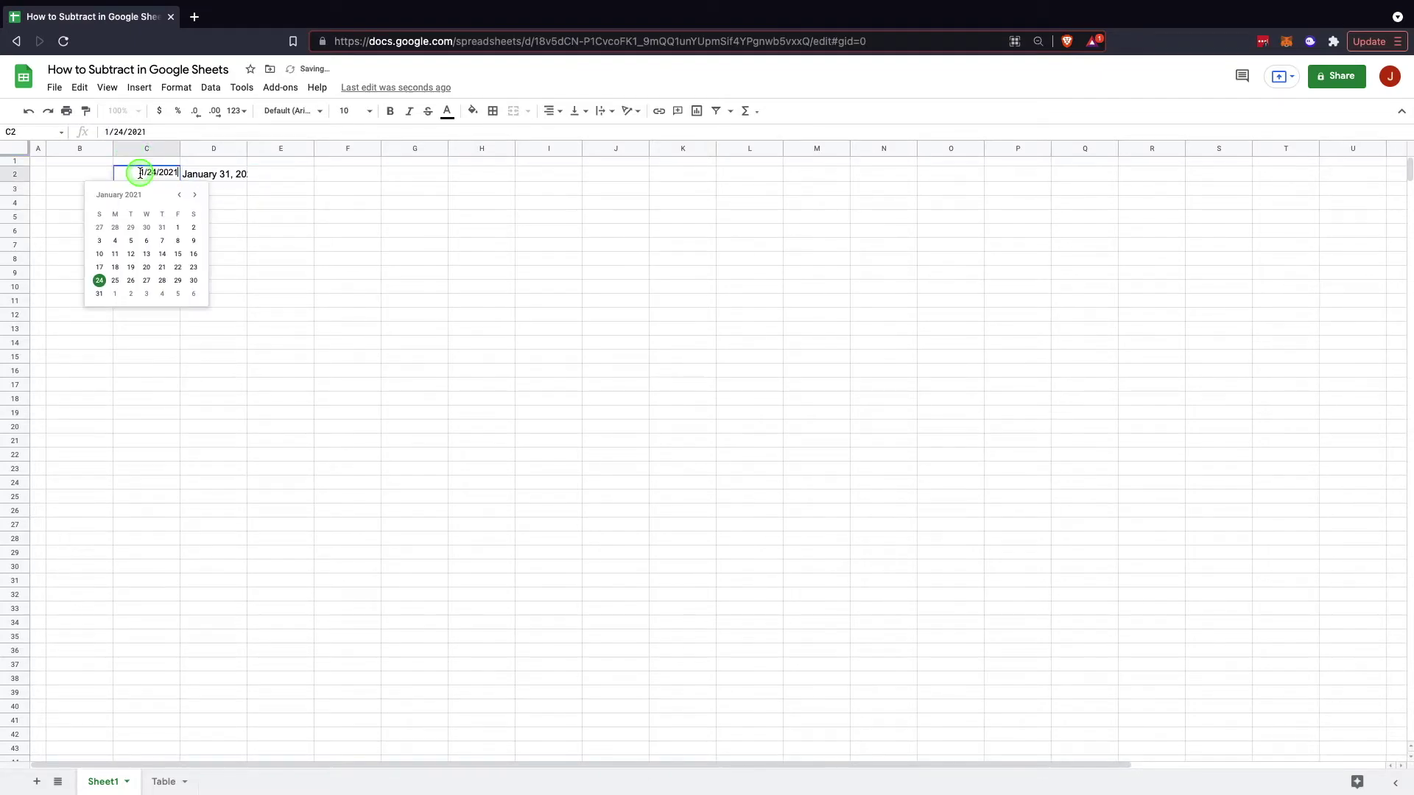
pyautogui.click(250, 193)
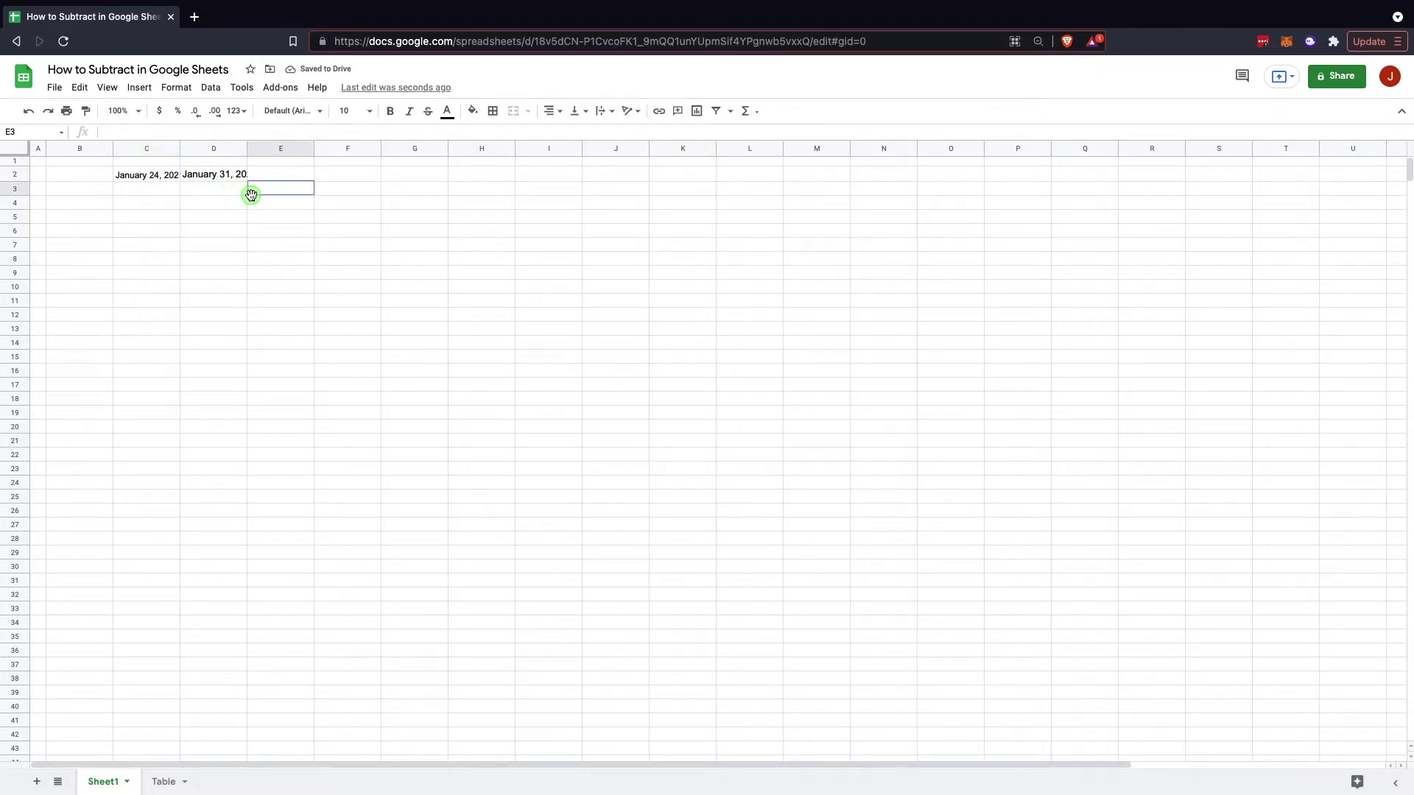
pyautogui.doubleClick(141, 174)
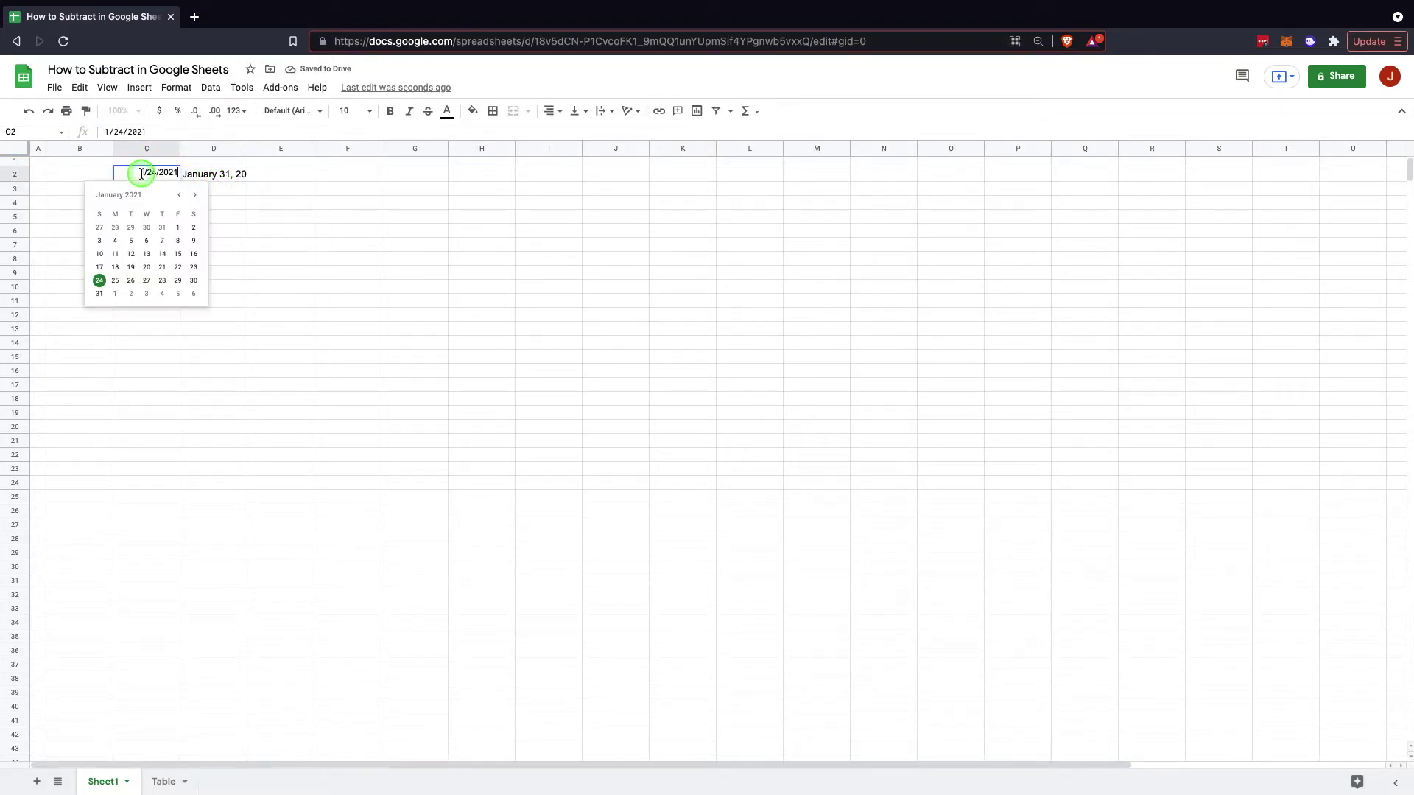
pyautogui.click(281, 243)
pyautogui.moveTo(175, 180); pyautogui.dragTo(192, 177)
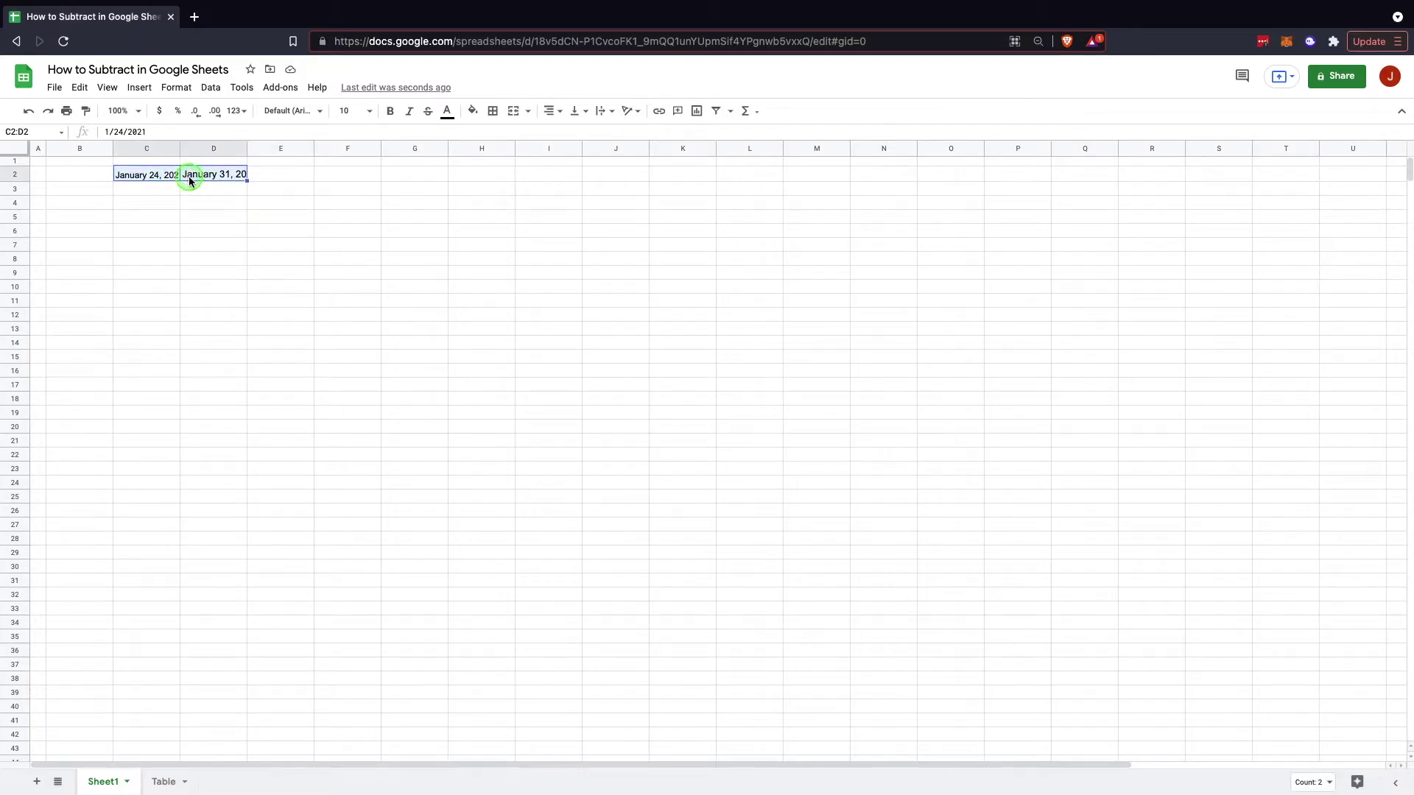
pyautogui.click(239, 115)
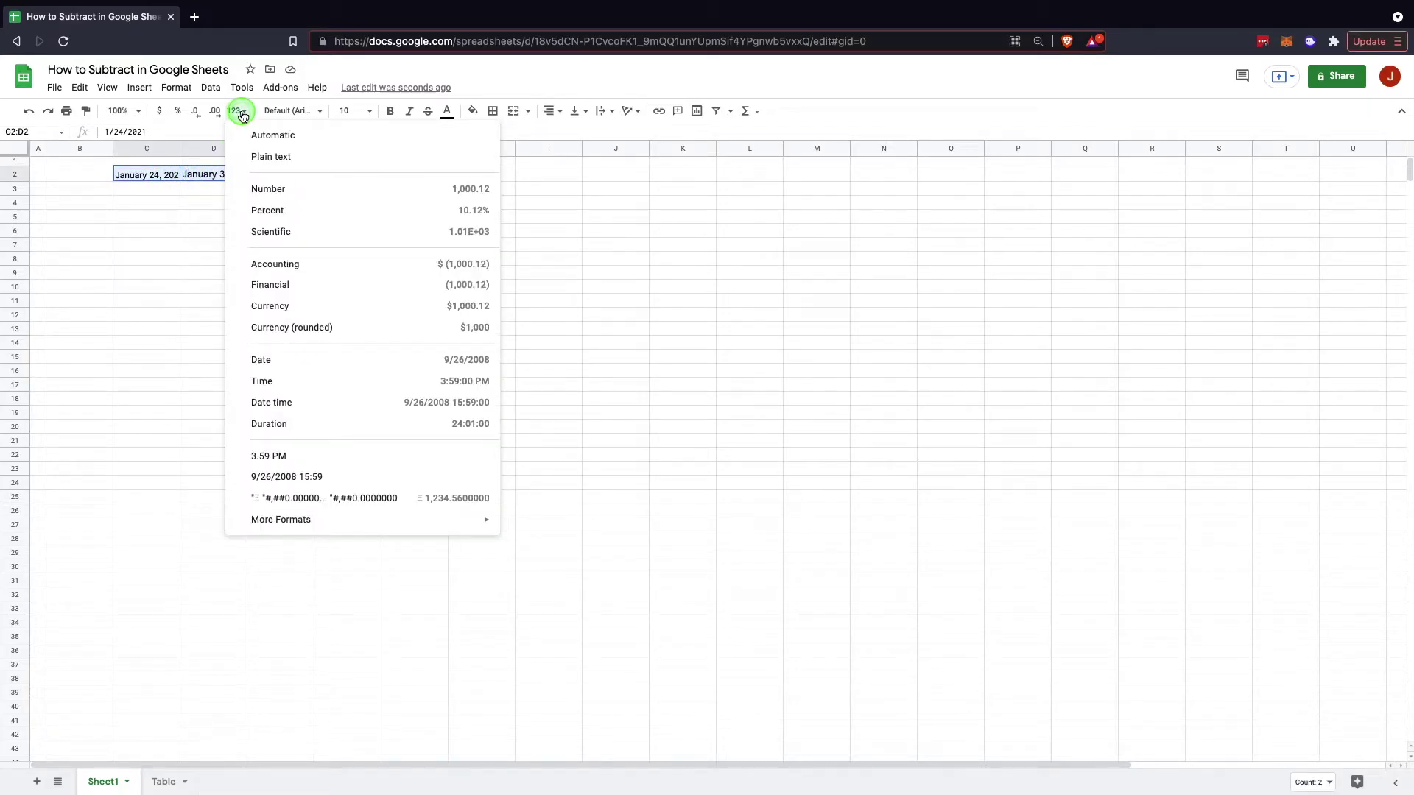
pyautogui.click(292, 366)
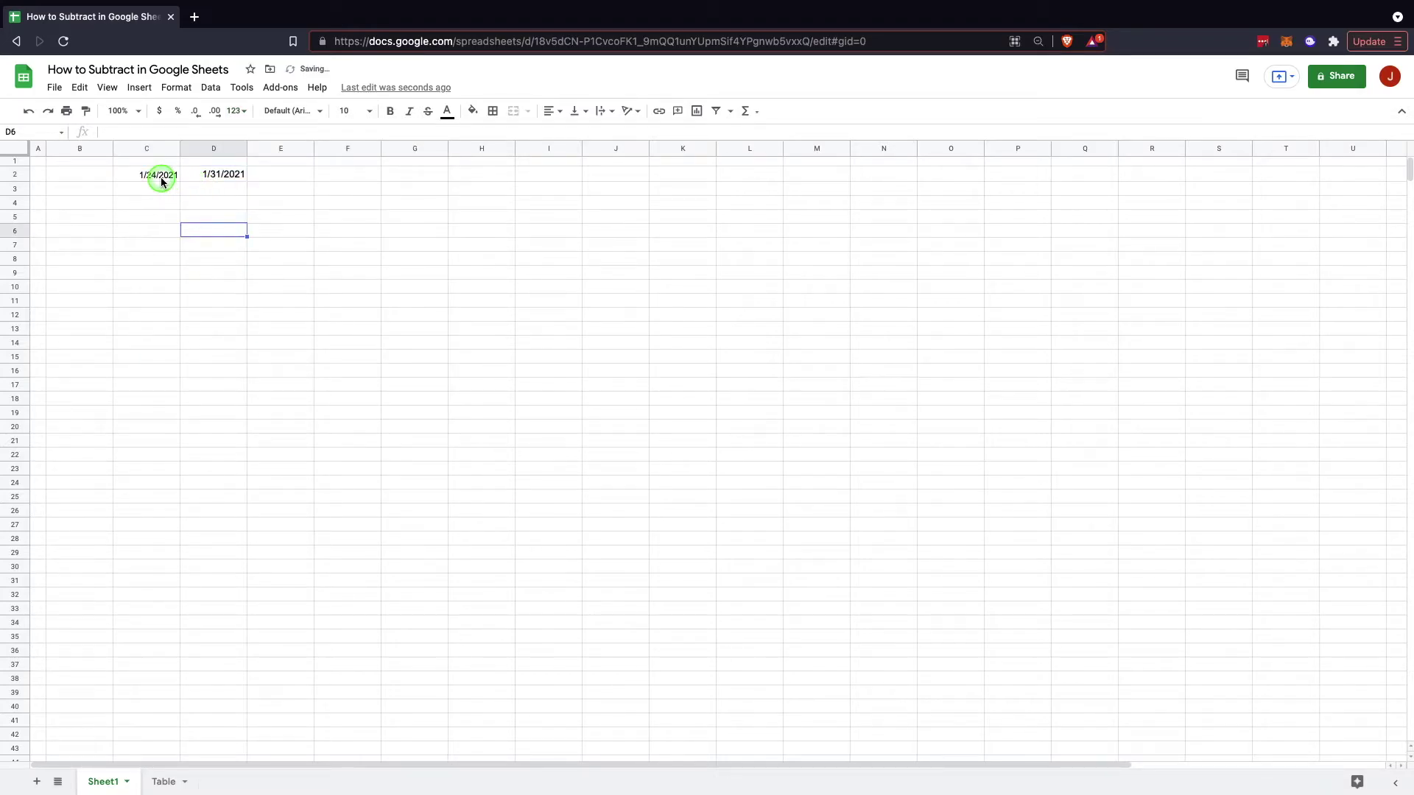
pyautogui.click(194, 230)
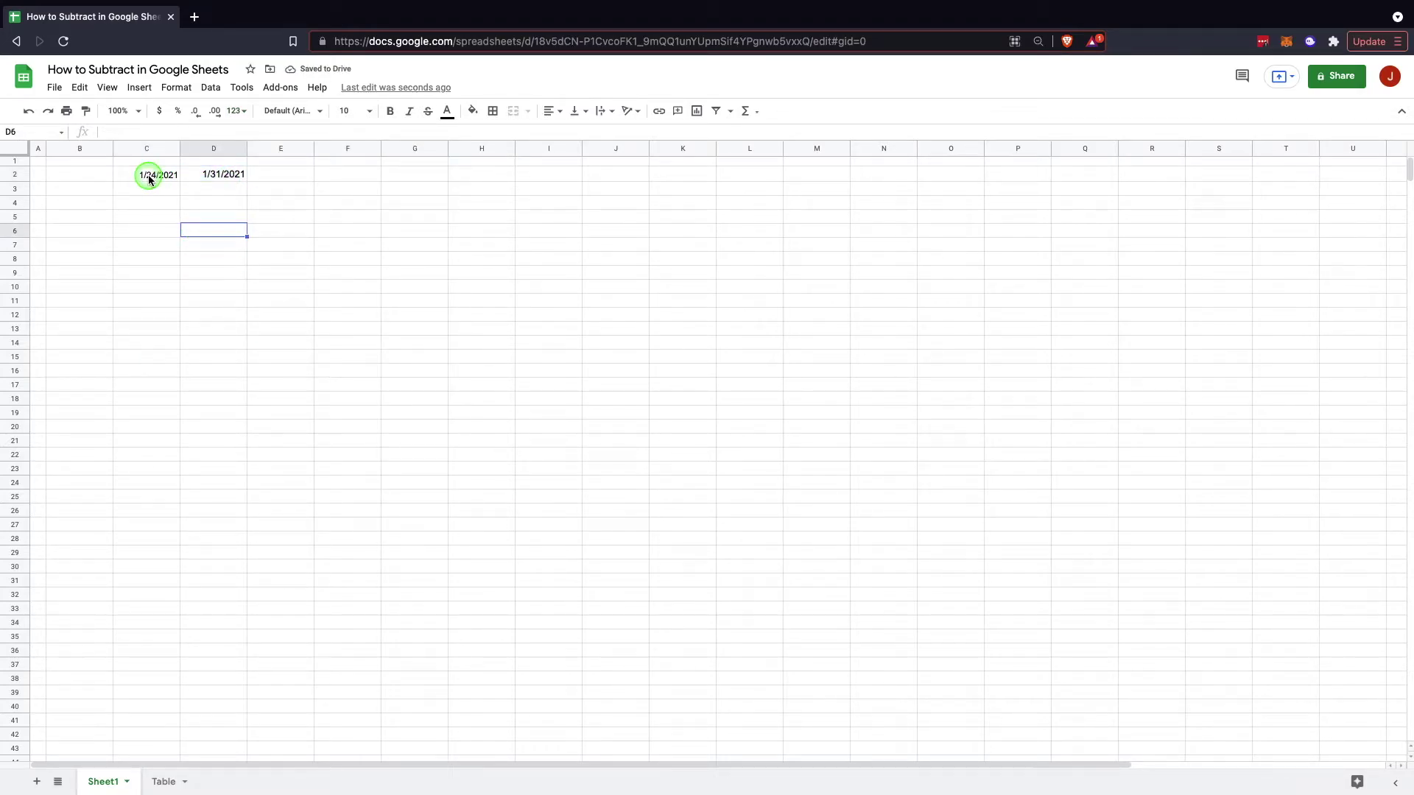
pyautogui.moveTo(148, 179); pyautogui.dragTo(246, 177)
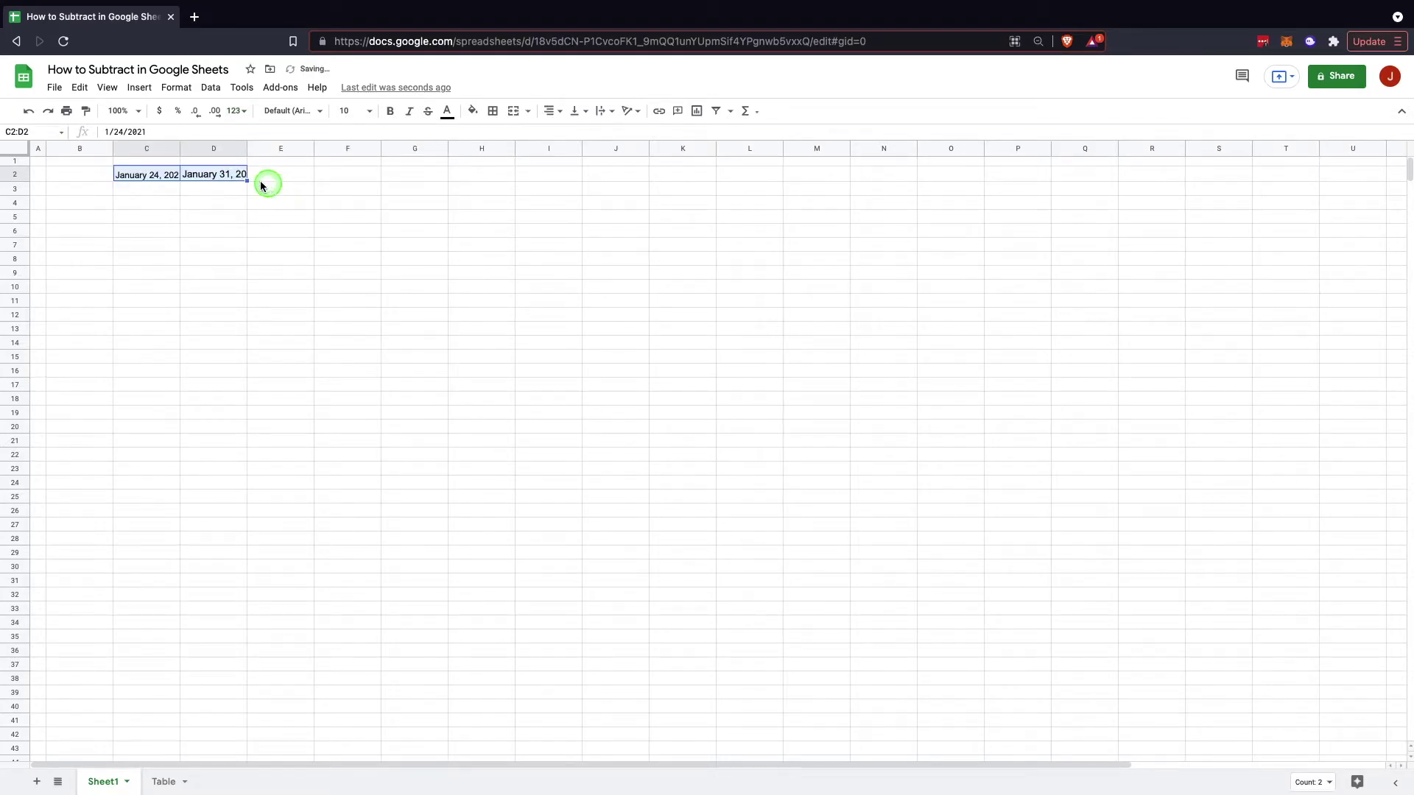
# - Autofit columns C and D so the full dates are visible
pyautogui.click(175, 150)
pyautogui.click(176, 151)
pyautogui.doubleClick(180, 151)
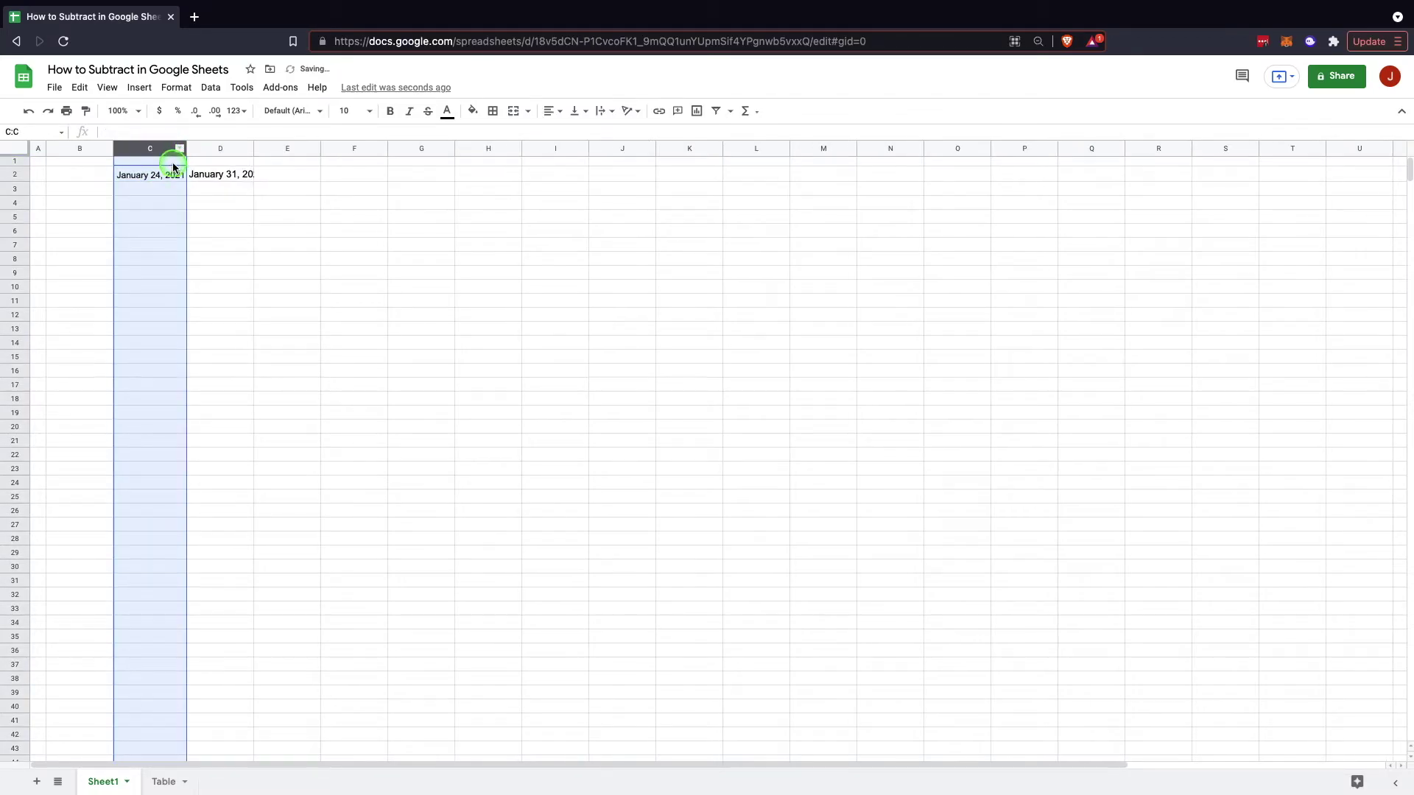
pyautogui.click(174, 164)
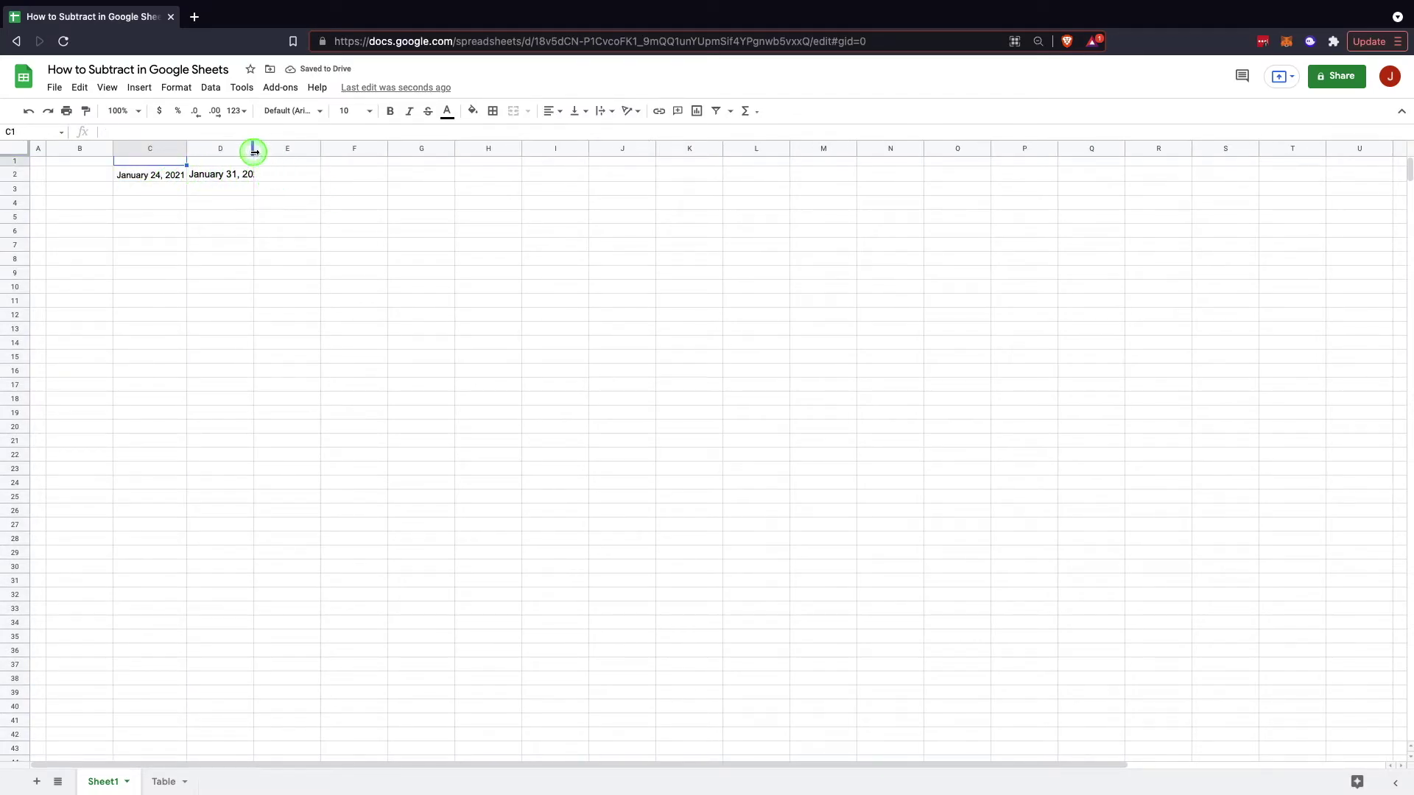
pyautogui.doubleClick(253, 151)
# - In E2, enter =D2-C2 to get the difference between the two dates
pyautogui.click(307, 179)
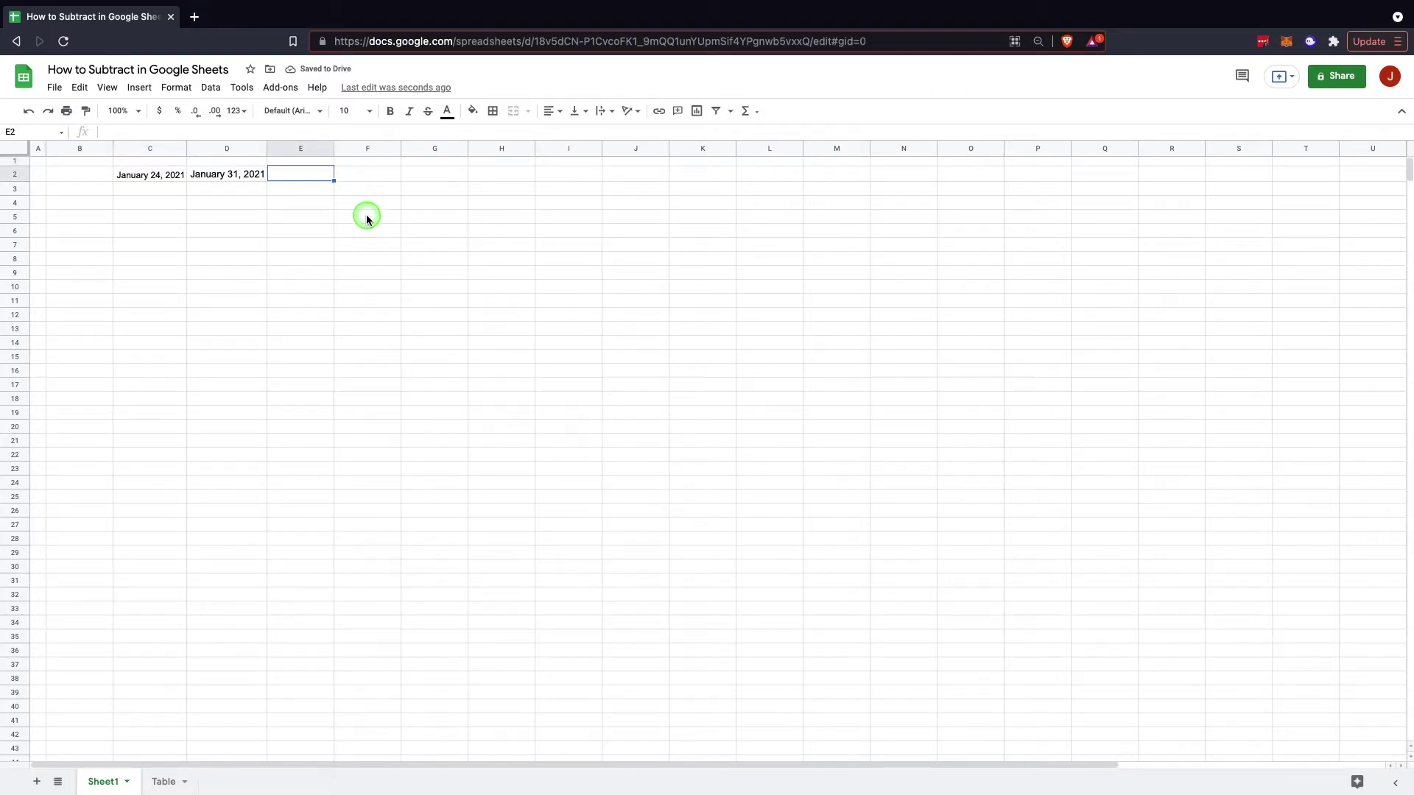
pyautogui.write('=')
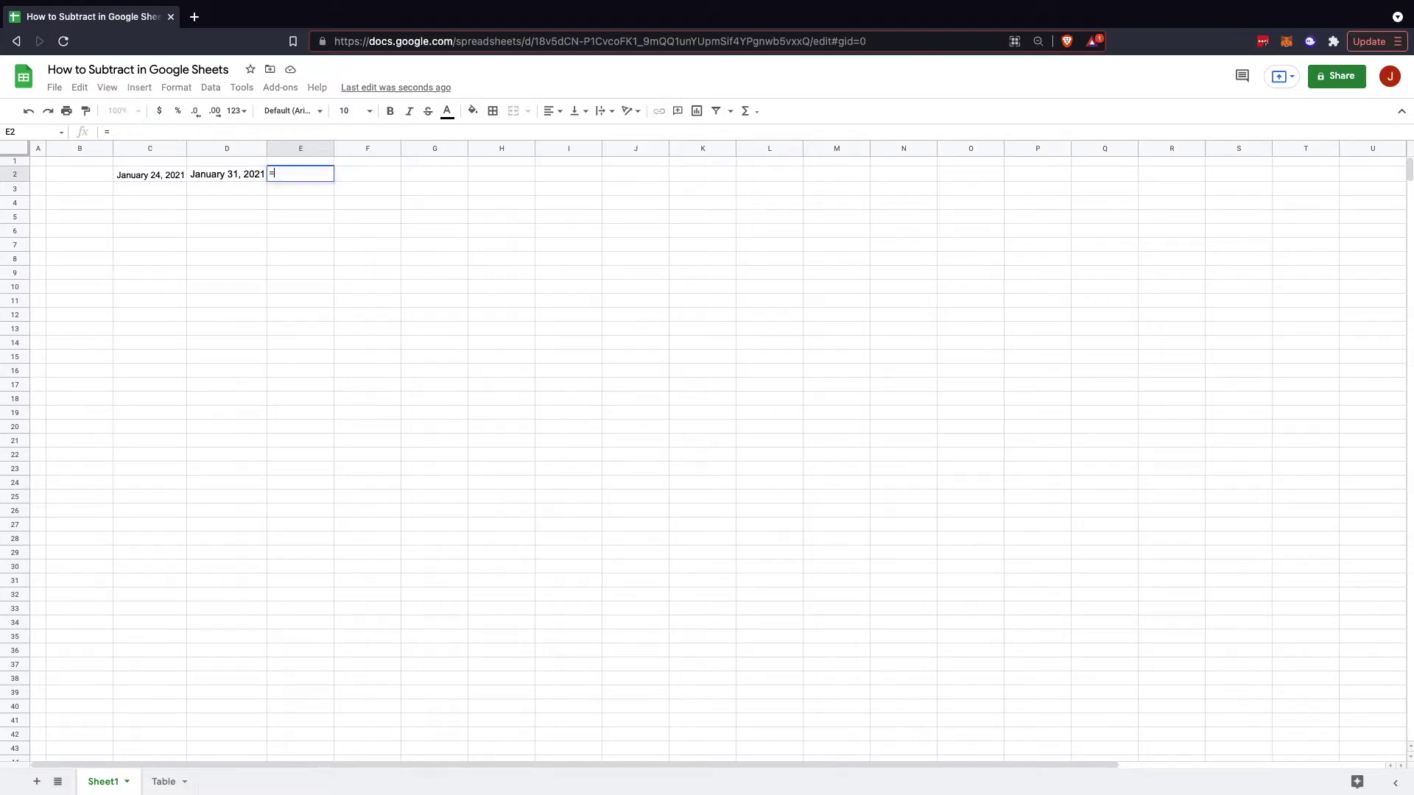
pyautogui.click(247, 175)
pyautogui.write('-')
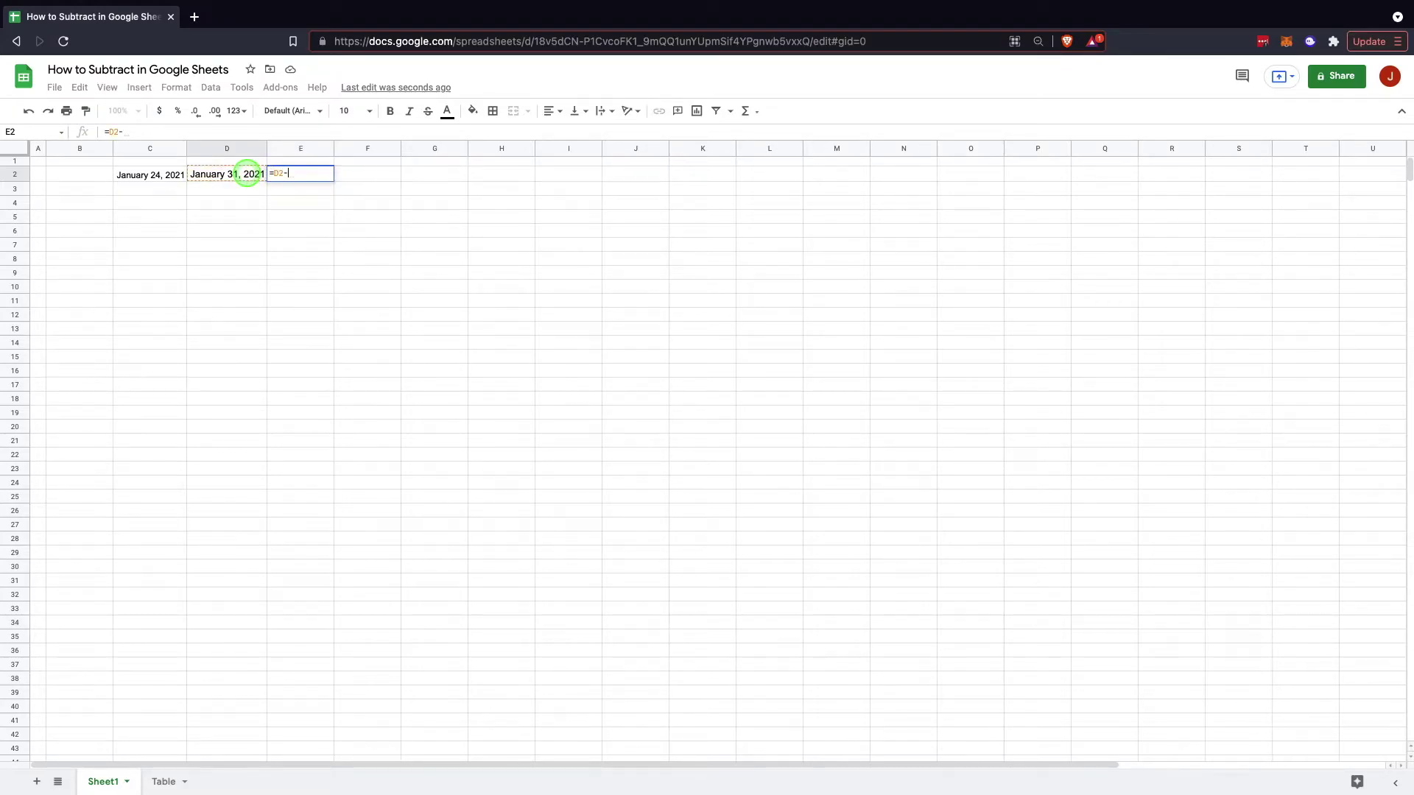
pyautogui.click(177, 176)
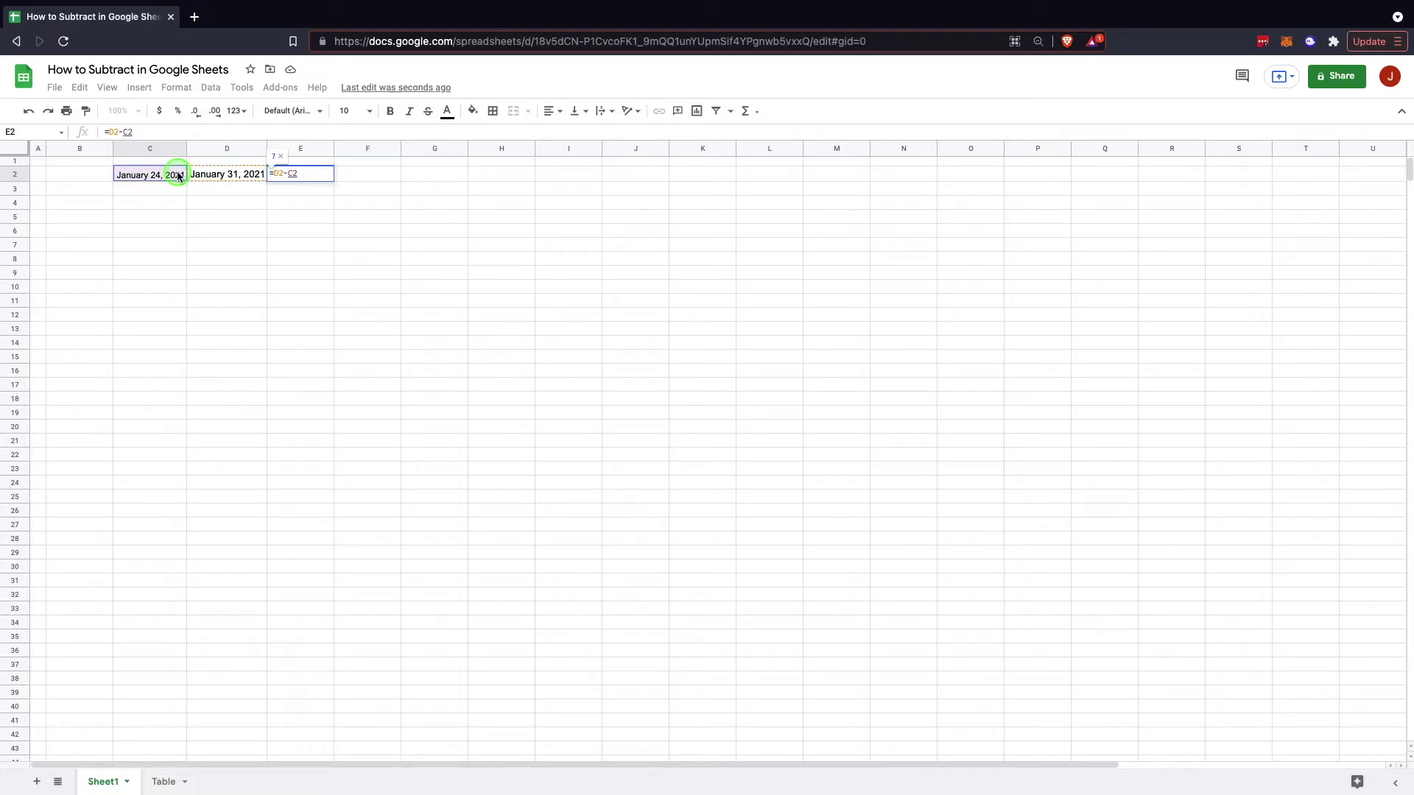
pyautogui.press('Return')
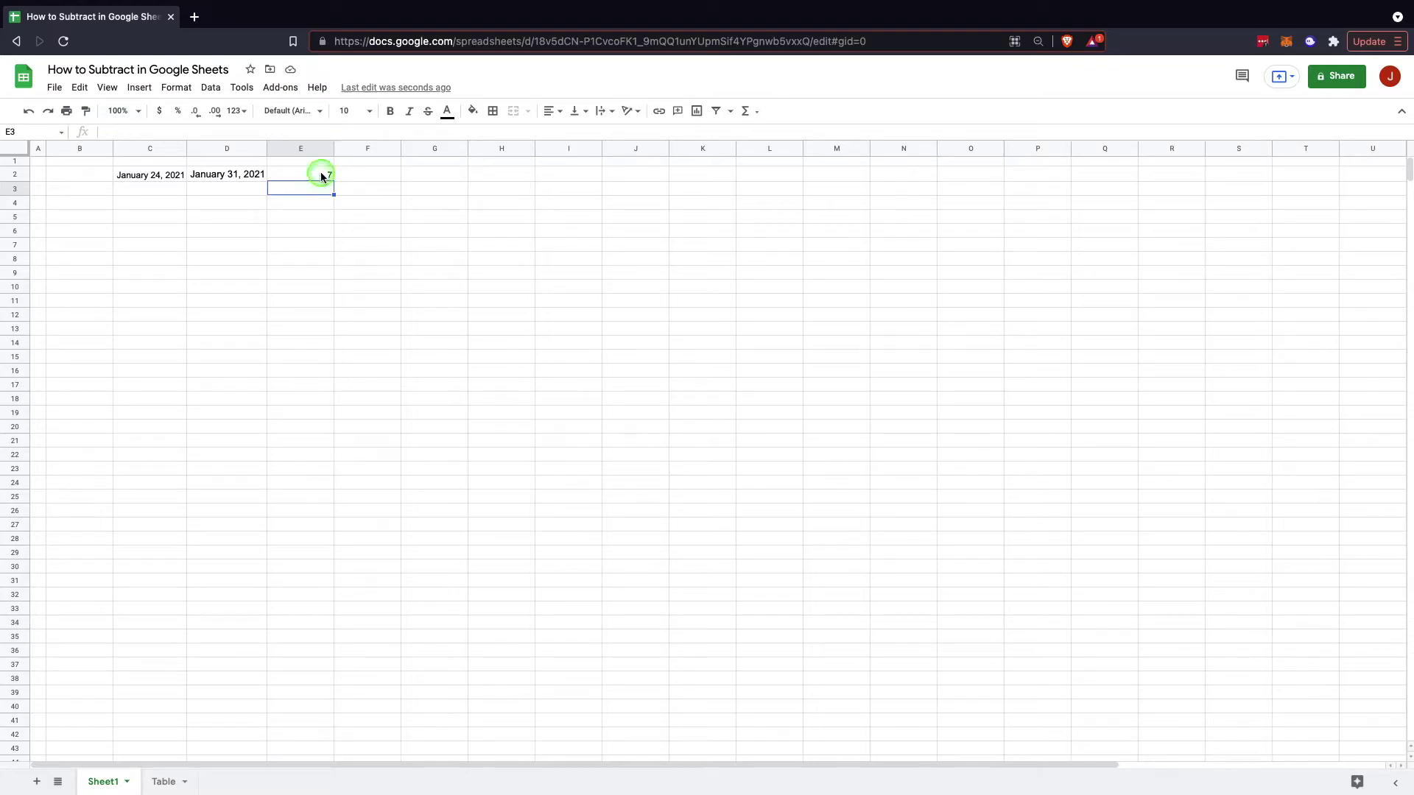
# - Edit E2's formula in the formula bar so it shows 8
pyautogui.click(319, 174)
pyautogui.click(207, 127)
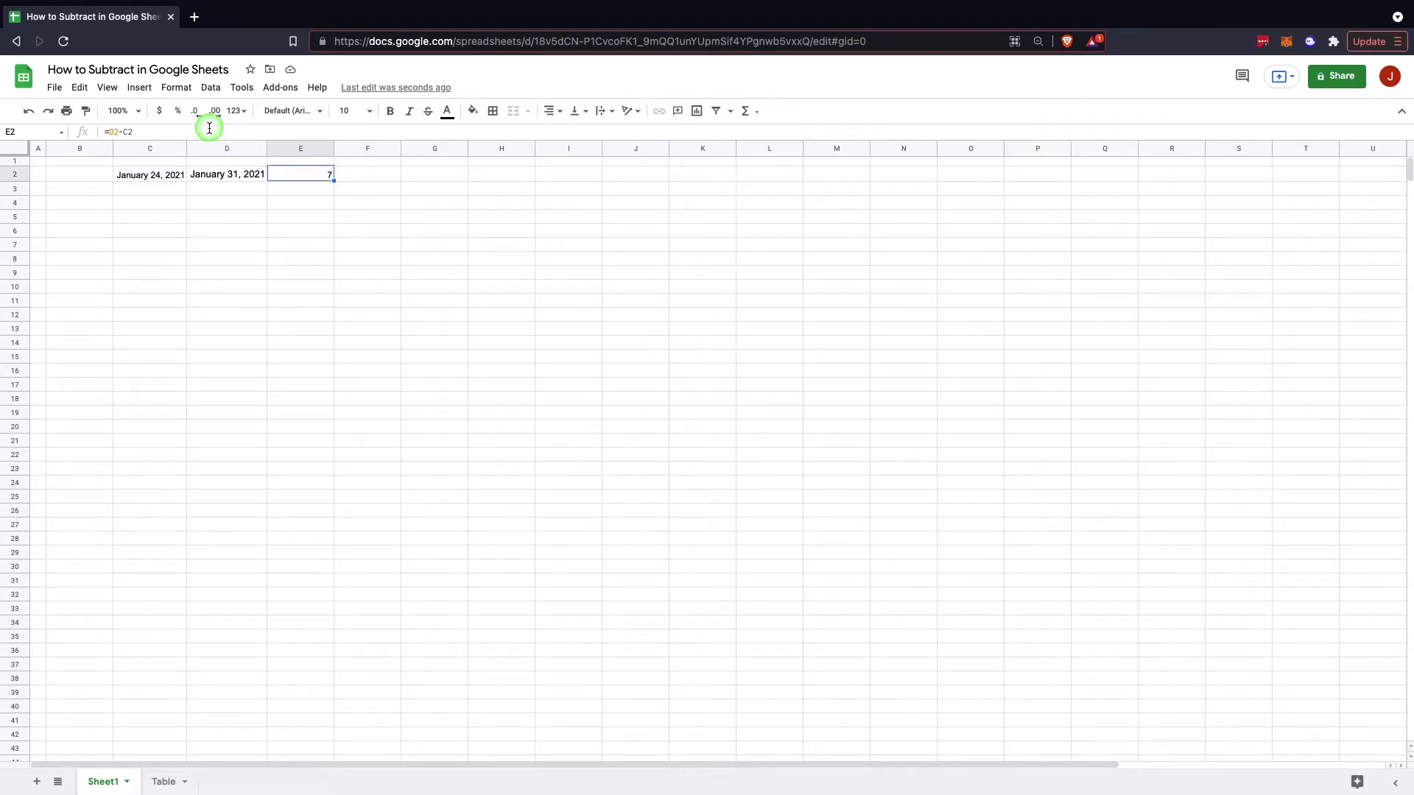
pyautogui.press('Return')
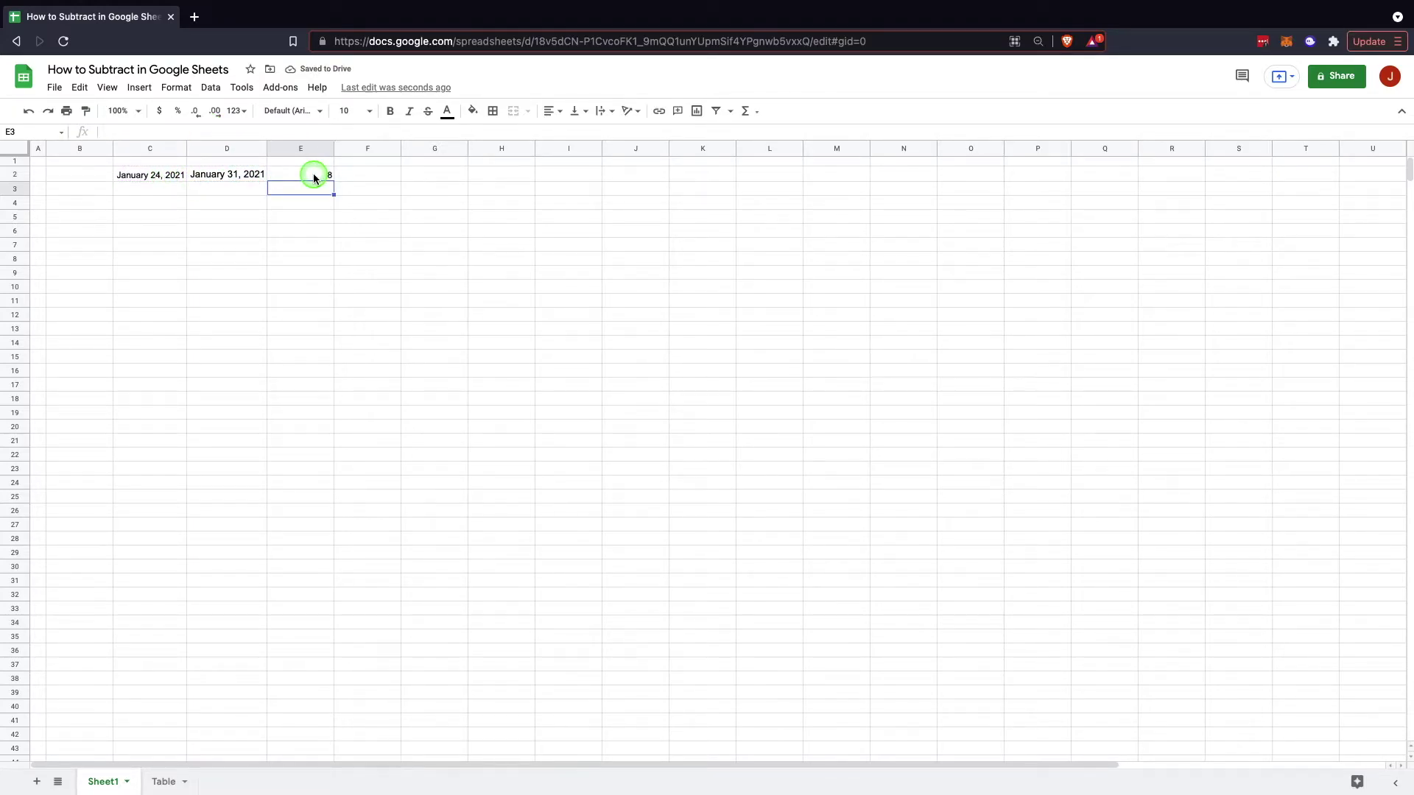
pyautogui.press('Down')
pyautogui.press('Left')
pyautogui.press('Left')
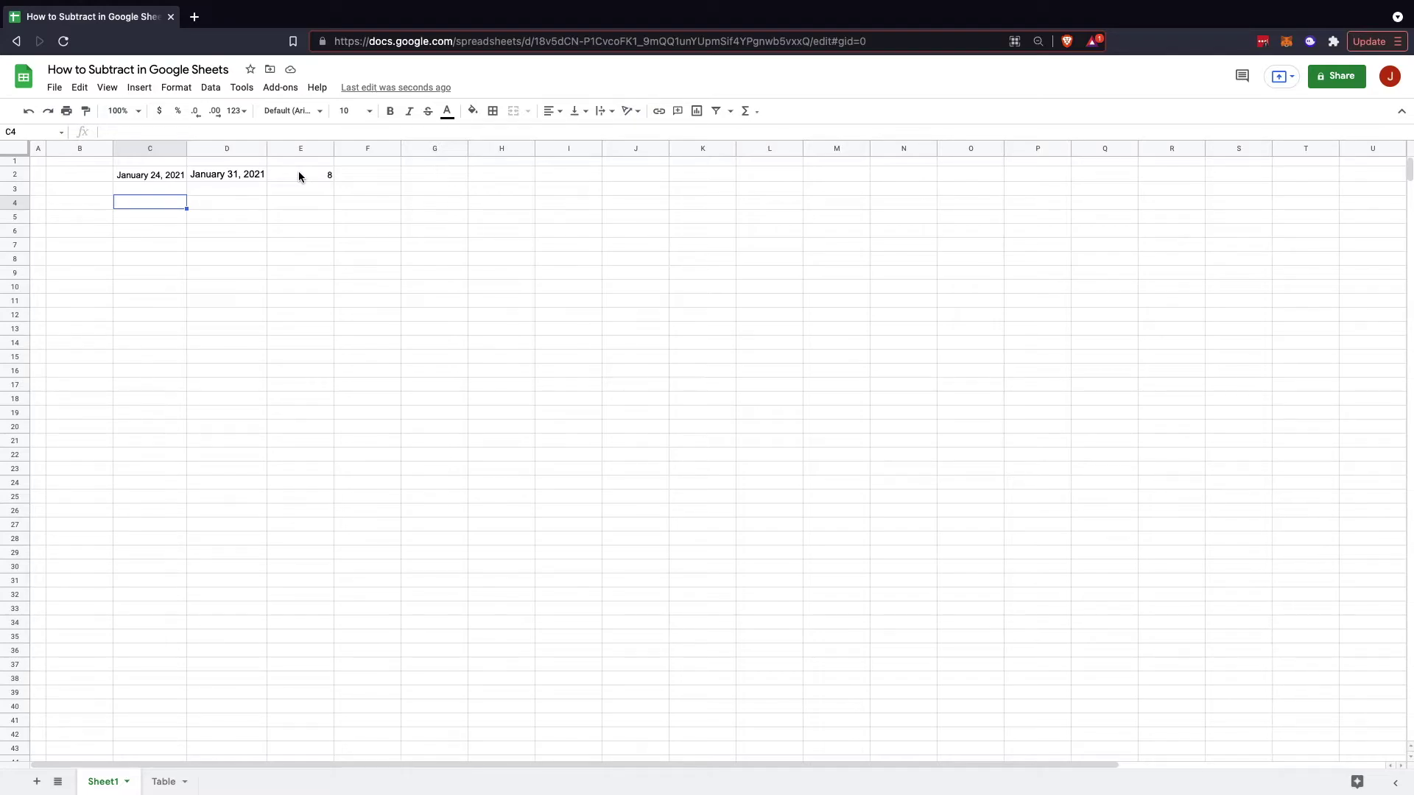
# - Enter the times 10:00 AM in C4 and 12:30 PM in D4
pyautogui.write('10:11')
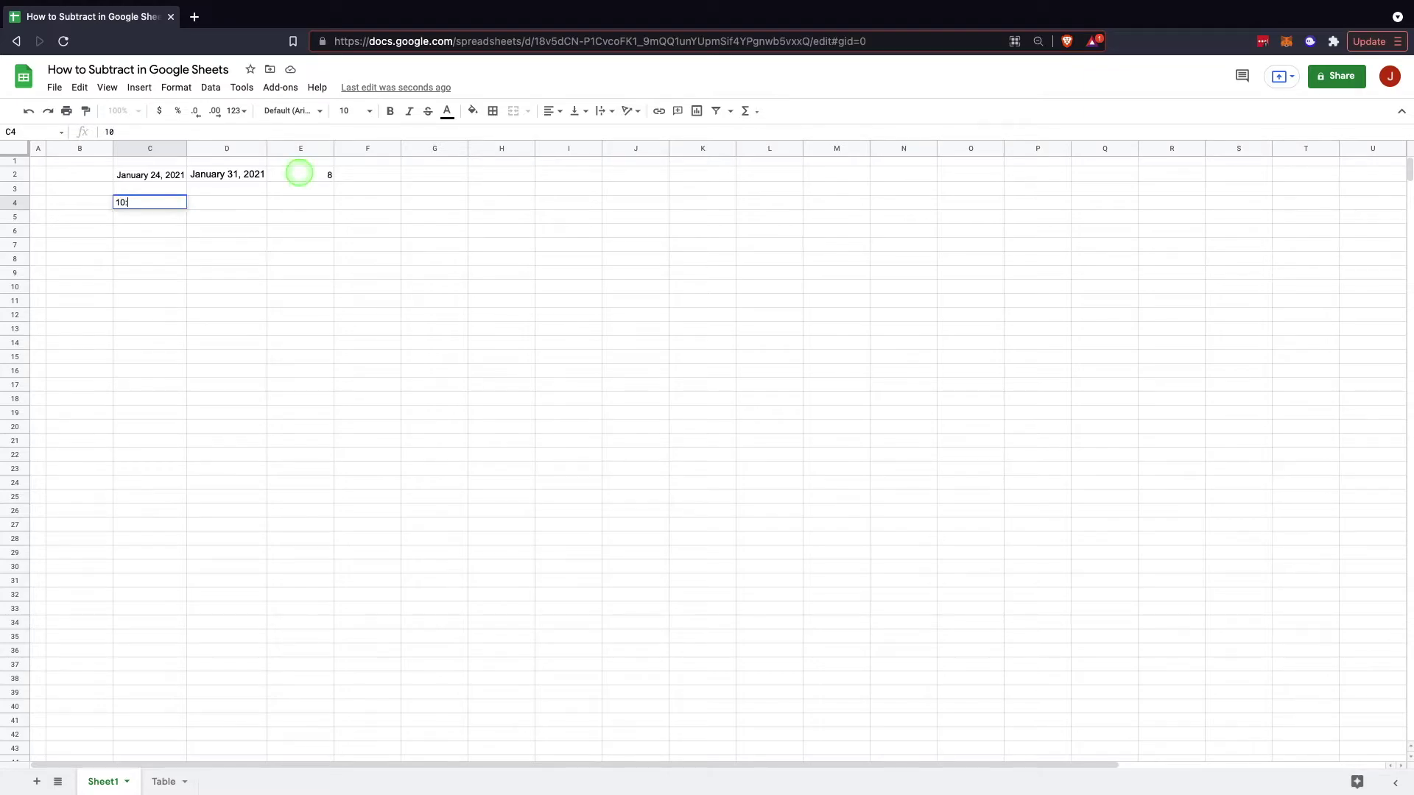
pyautogui.press('BackSpace')
pyautogui.press('BackSpace')
pyautogui.write('00 AM')
pyautogui.press('Tab')
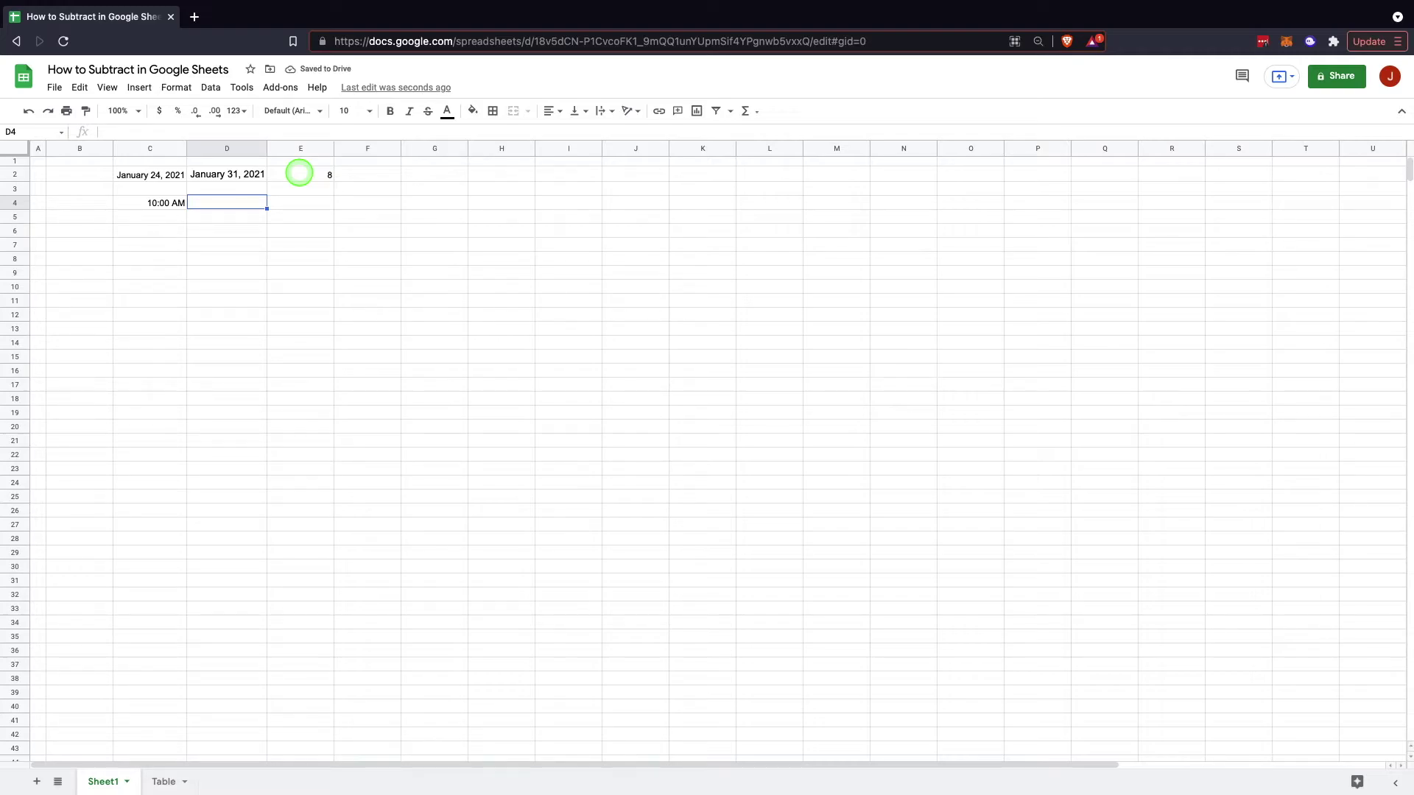
pyautogui.write('12:30 PM')
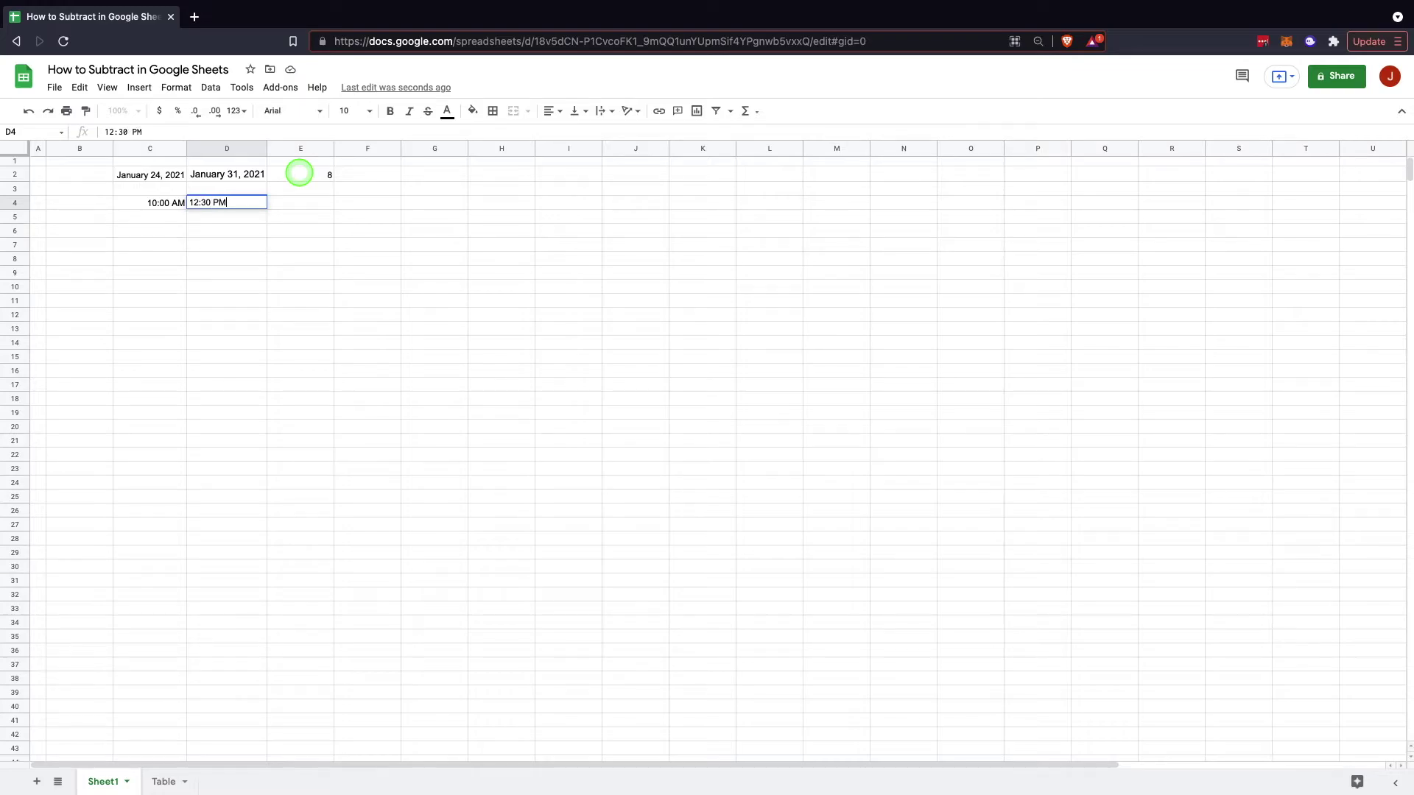
pyautogui.press('Tab')
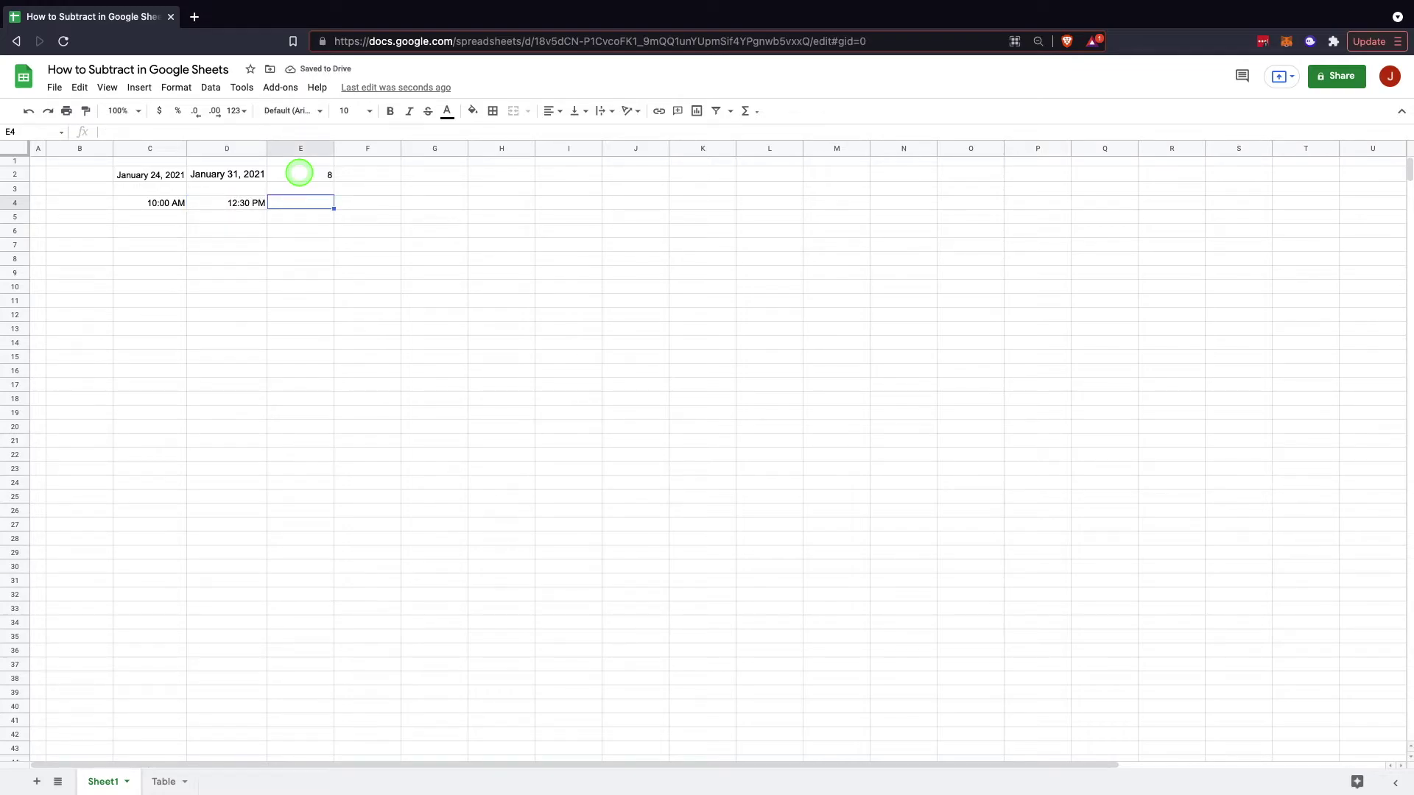
# - Enter =D4-C4 in E4 to get the time difference, 2:30 AM
pyautogui.write('=')
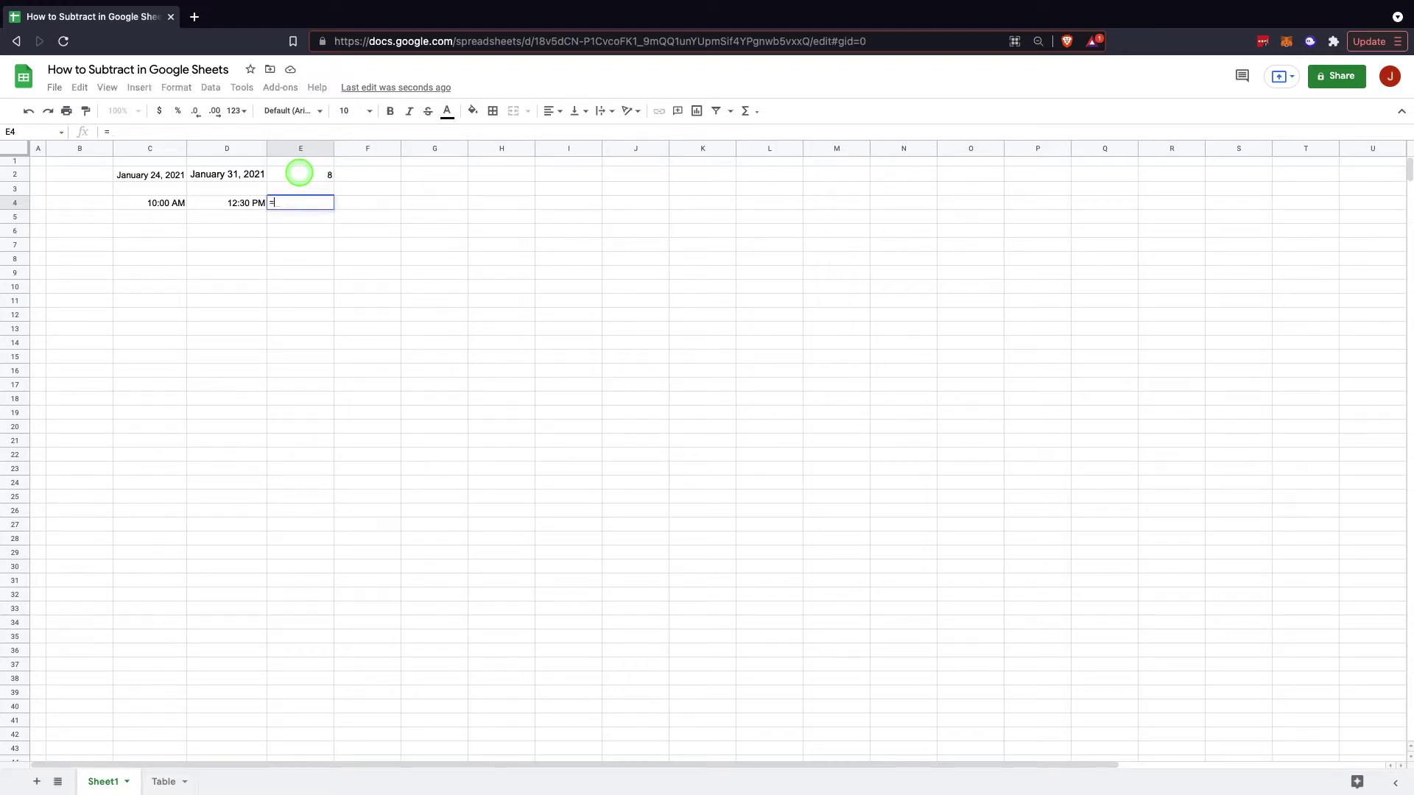
pyautogui.click(257, 205)
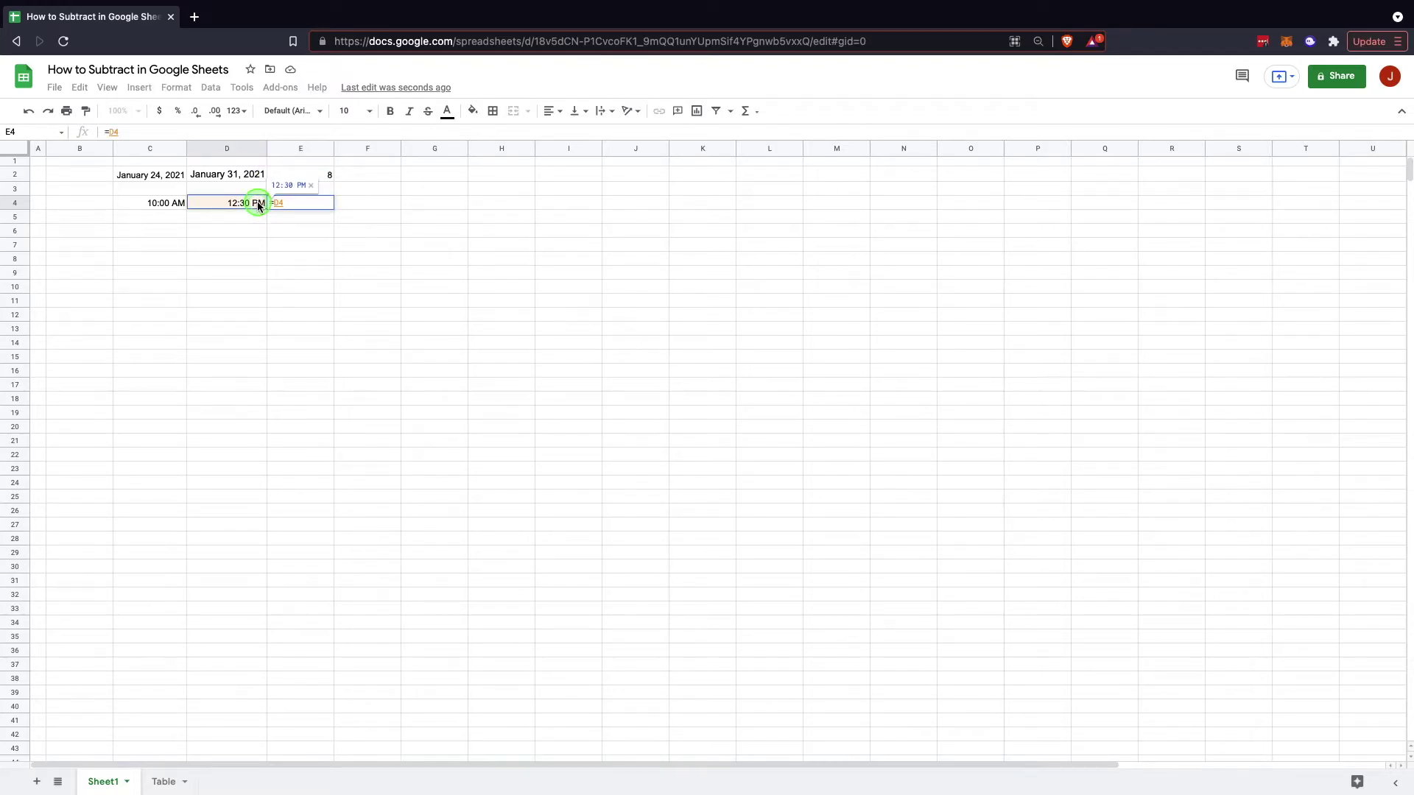
pyautogui.write('-')
pyautogui.click(178, 203)
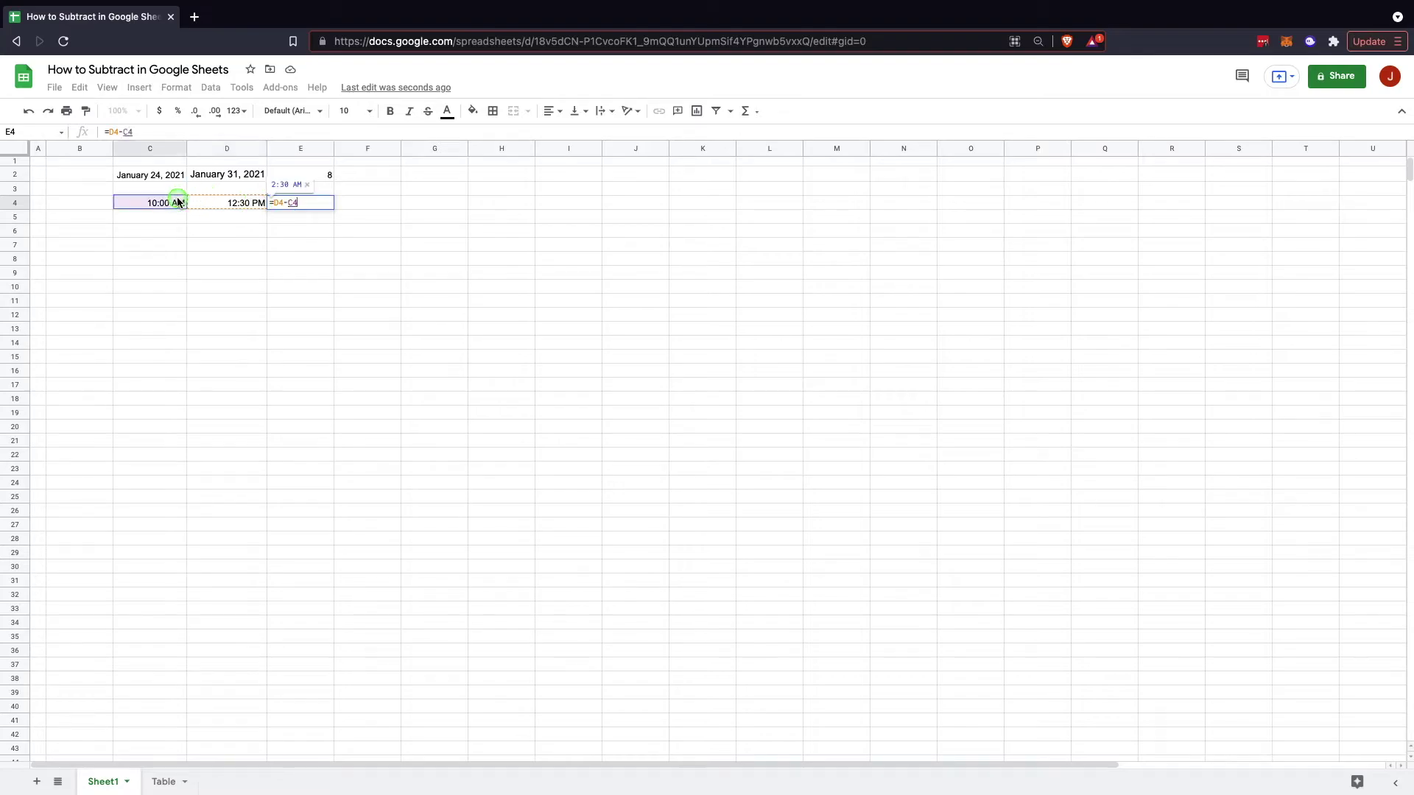
pyautogui.press('Return')
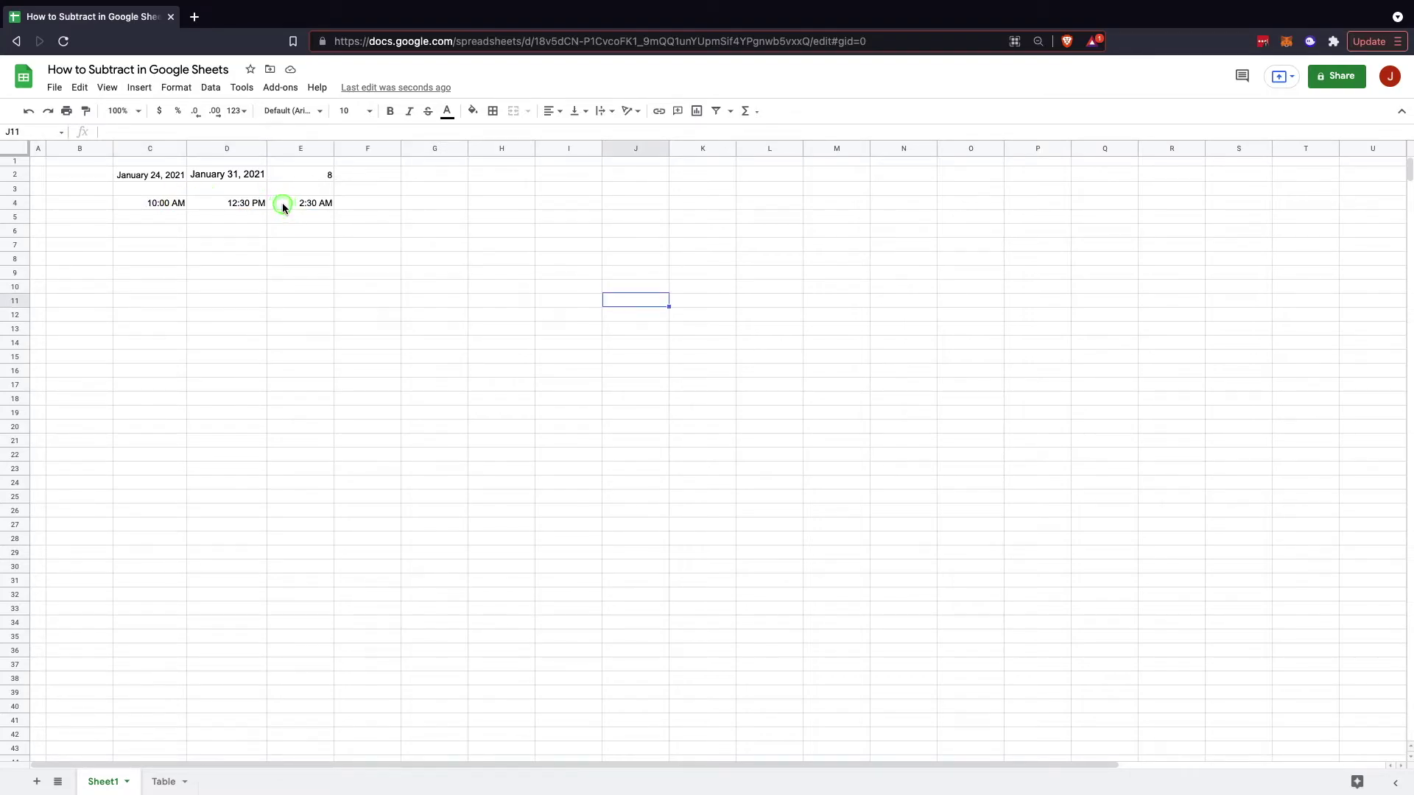
pyautogui.click(291, 205)
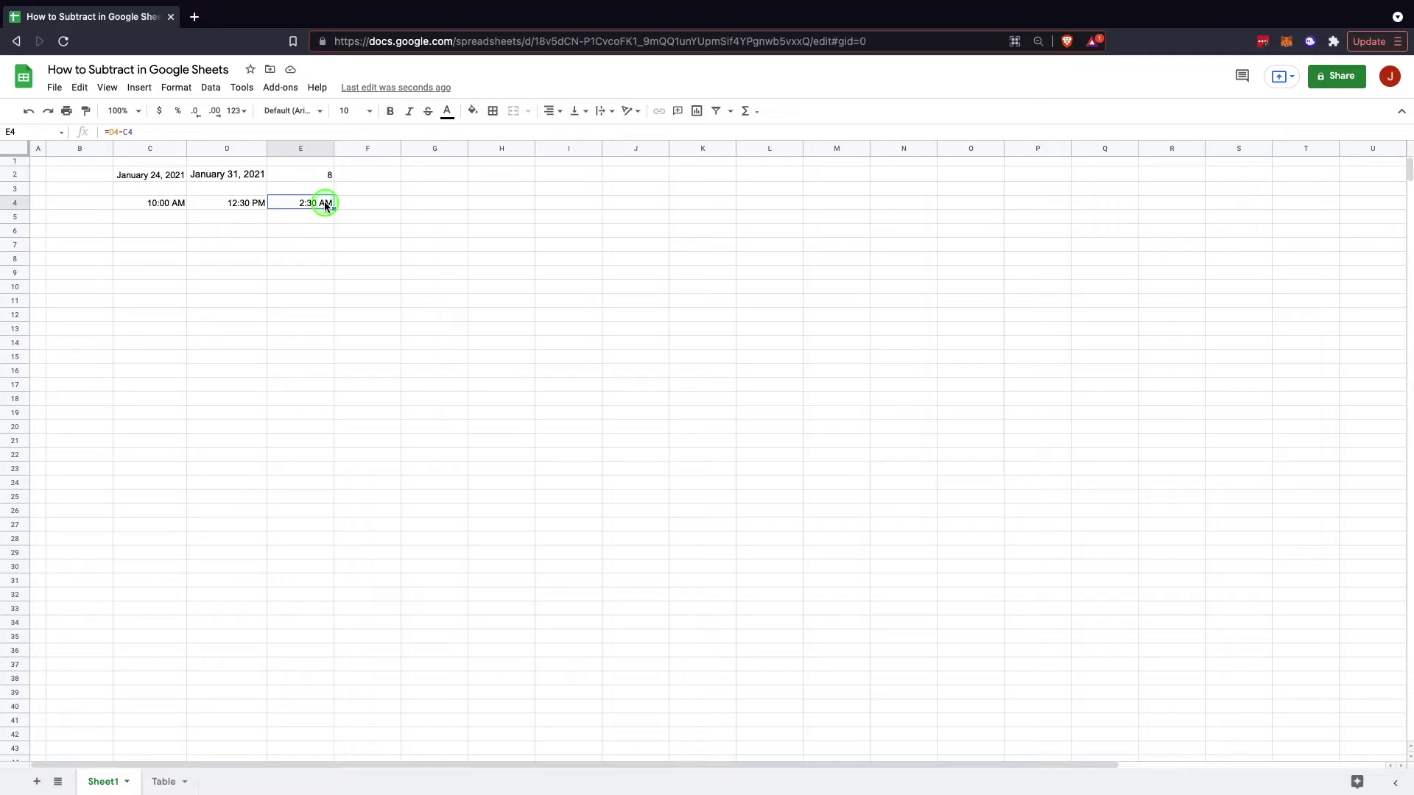
# - Try showing E4's time difference as a plain Number
pyautogui.click(236, 110)
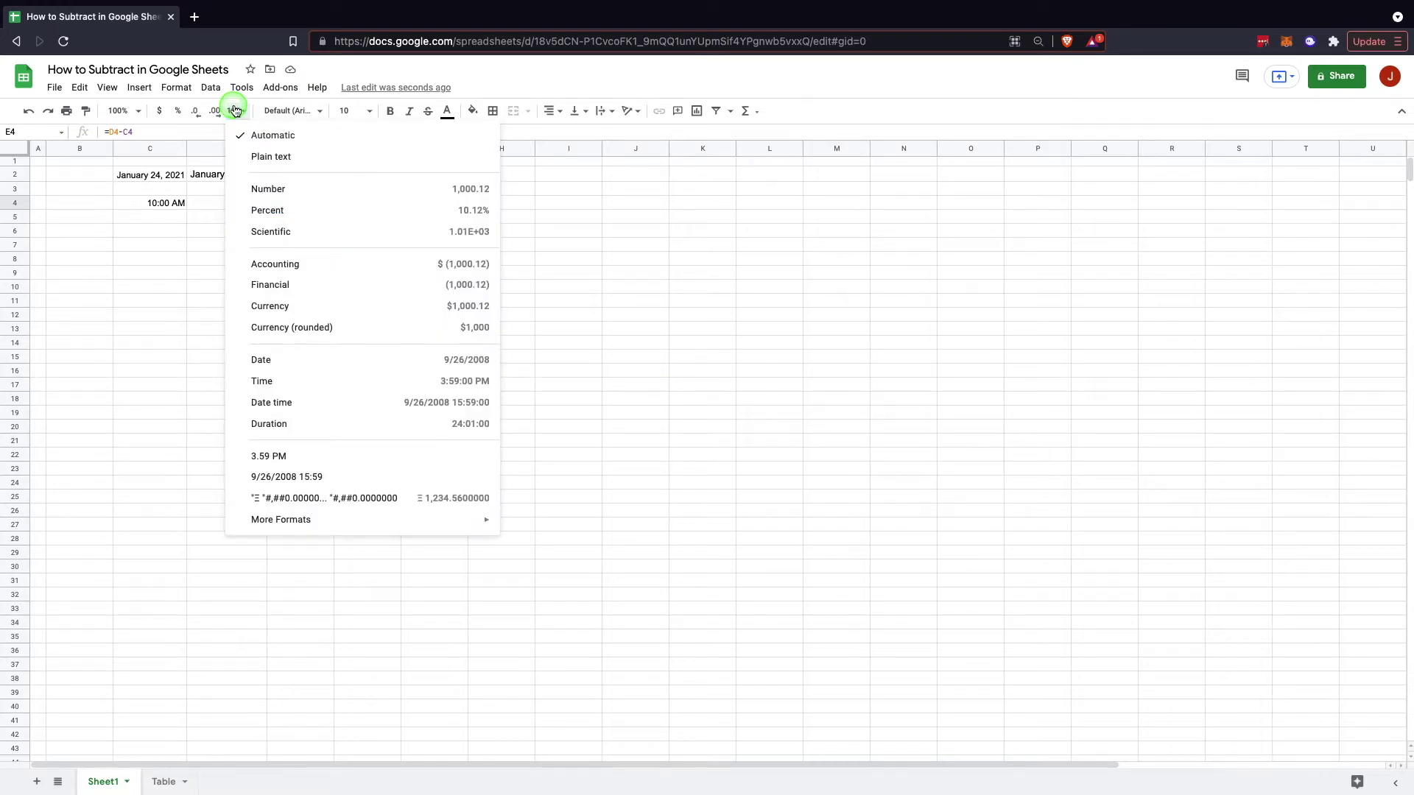
pyautogui.click(268, 189)
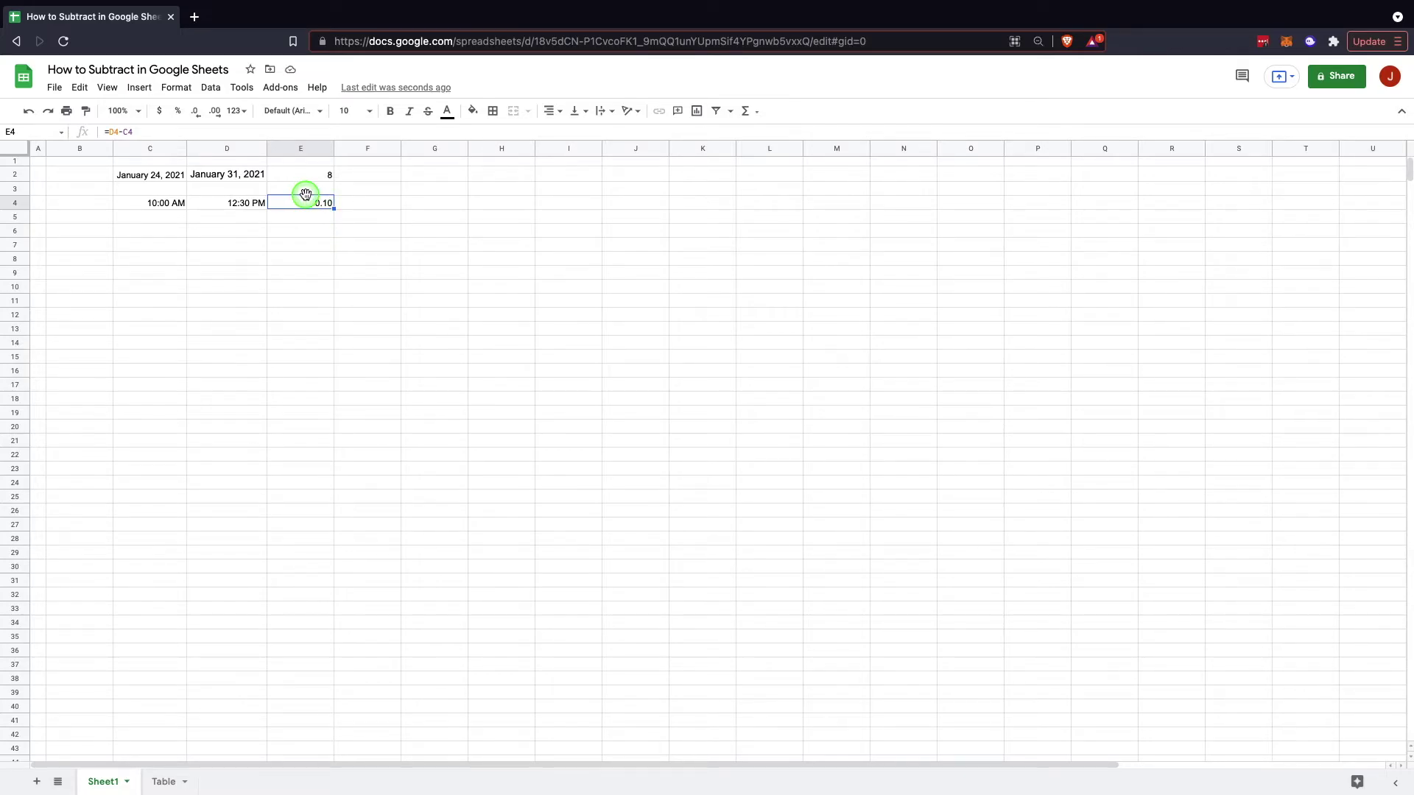
pyautogui.click(236, 113)
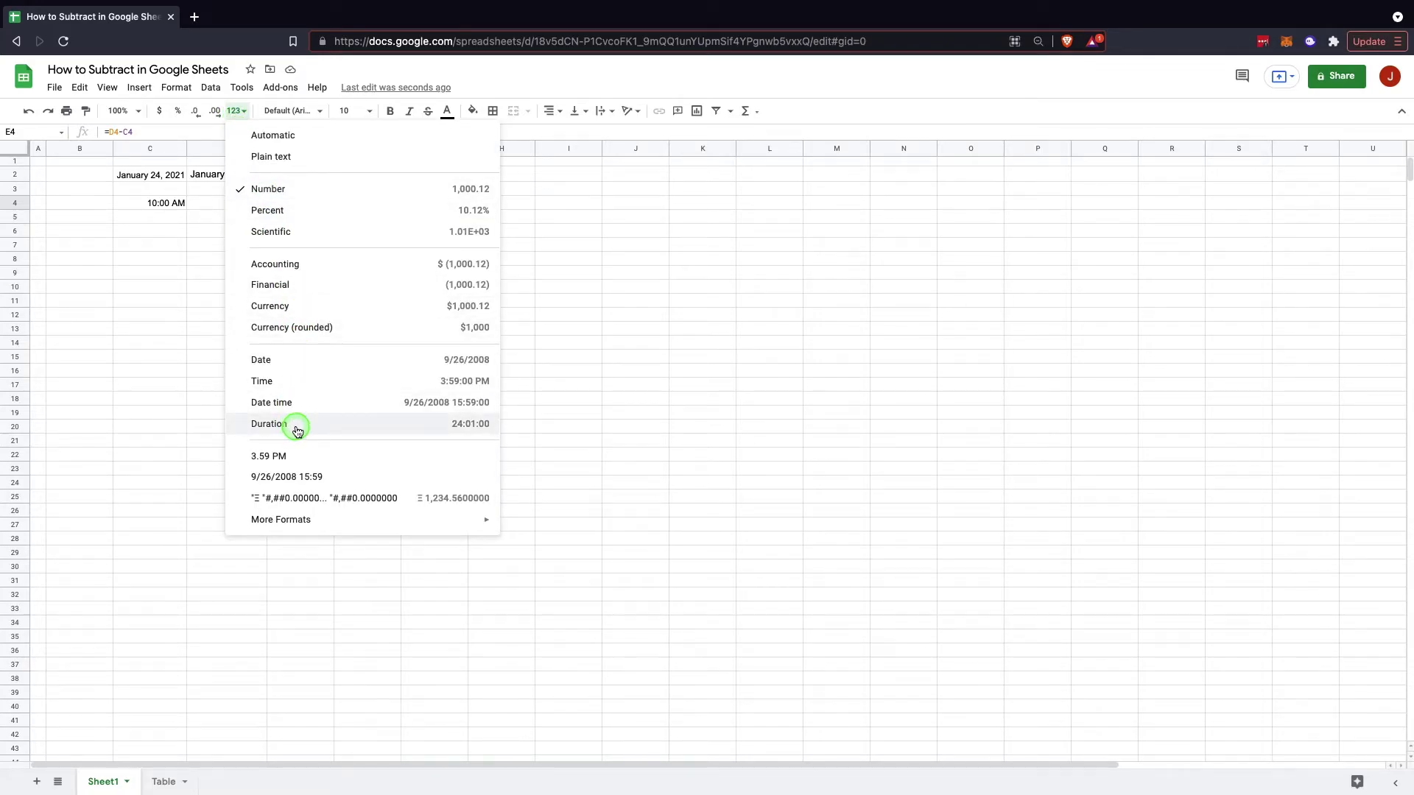
pyautogui.click(183, 384)
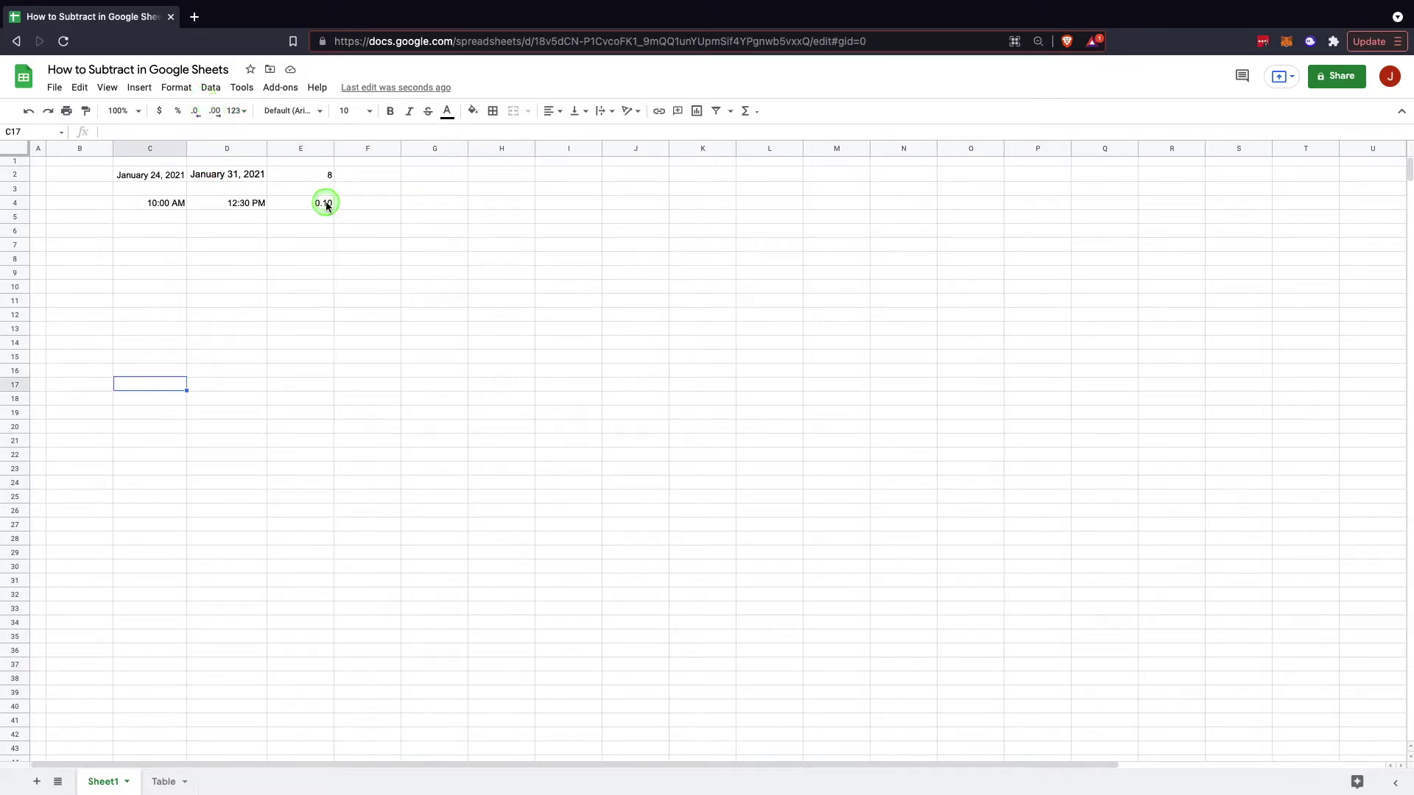
# - Format E4 as a Duration so it reads 2:30:00
pyautogui.click(326, 204)
pyautogui.click(176, 87)
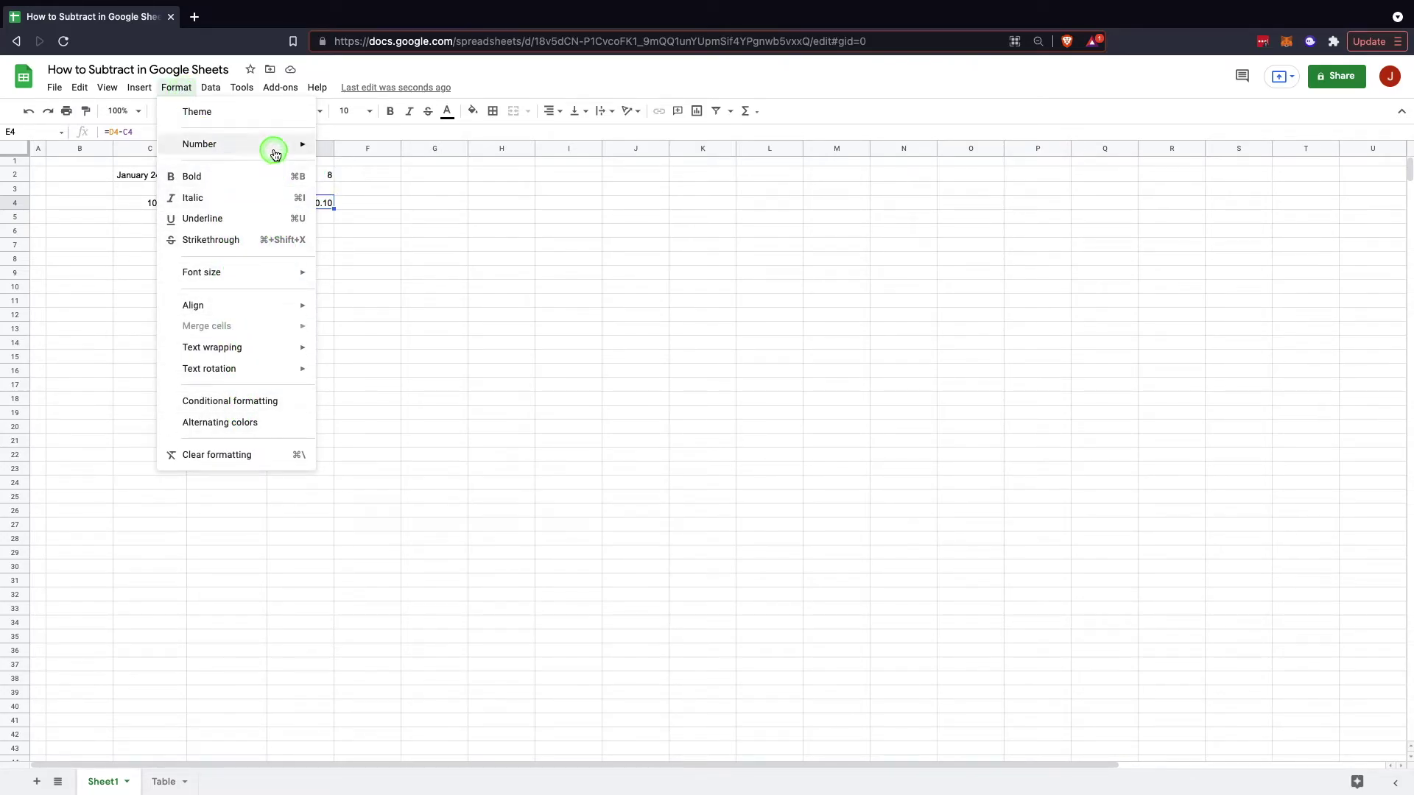
pyautogui.moveTo(275, 153)
pyautogui.click(398, 442)
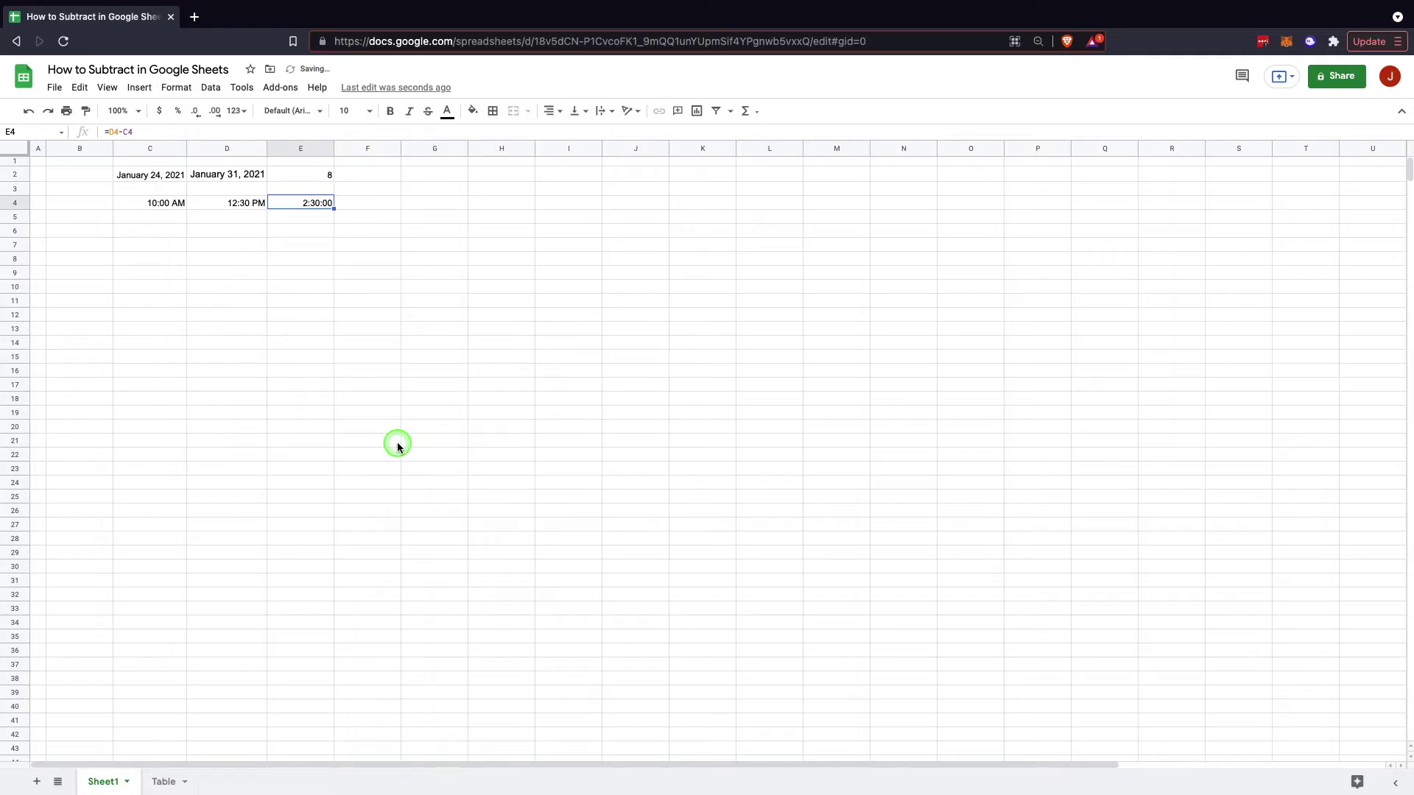
pyautogui.click(366, 287)
pyautogui.click(304, 205)
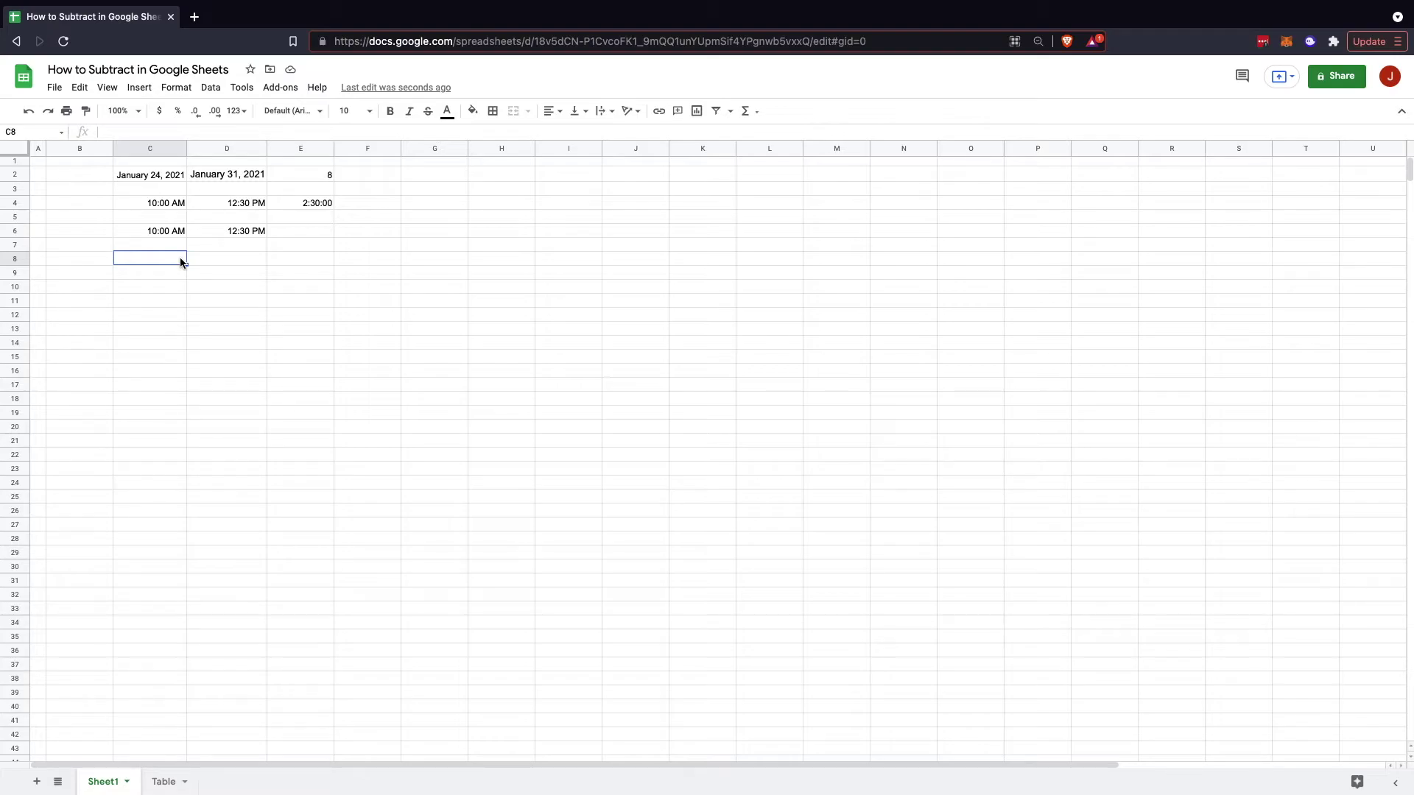
# - Enter 11:00 AM in C8 and 5 hours in D8
pyautogui.write('11:')
pyautogui.click(181, 258)
pyautogui.write('00 AM')
pyautogui.press('Tab')
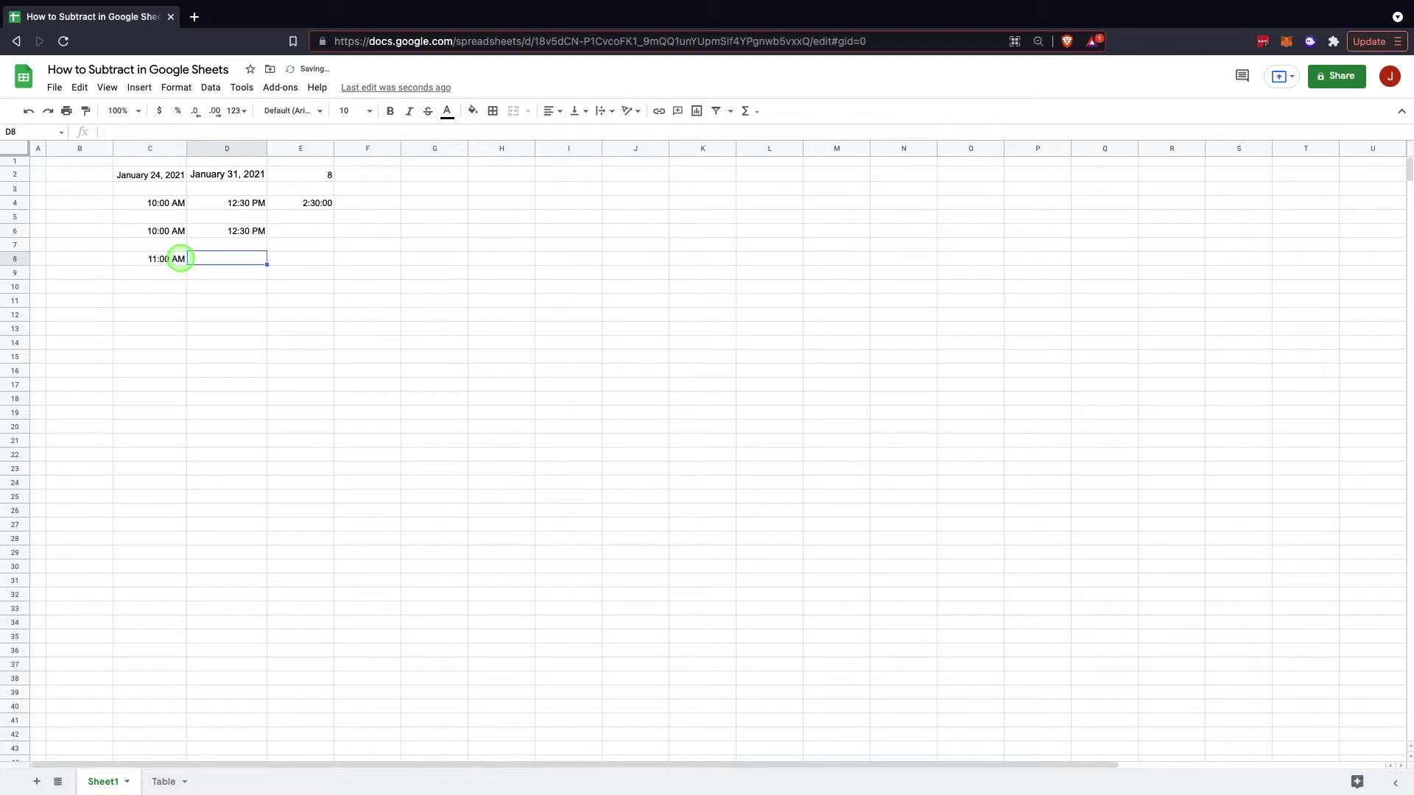
pyautogui.write('5')
pyautogui.press('Tab')
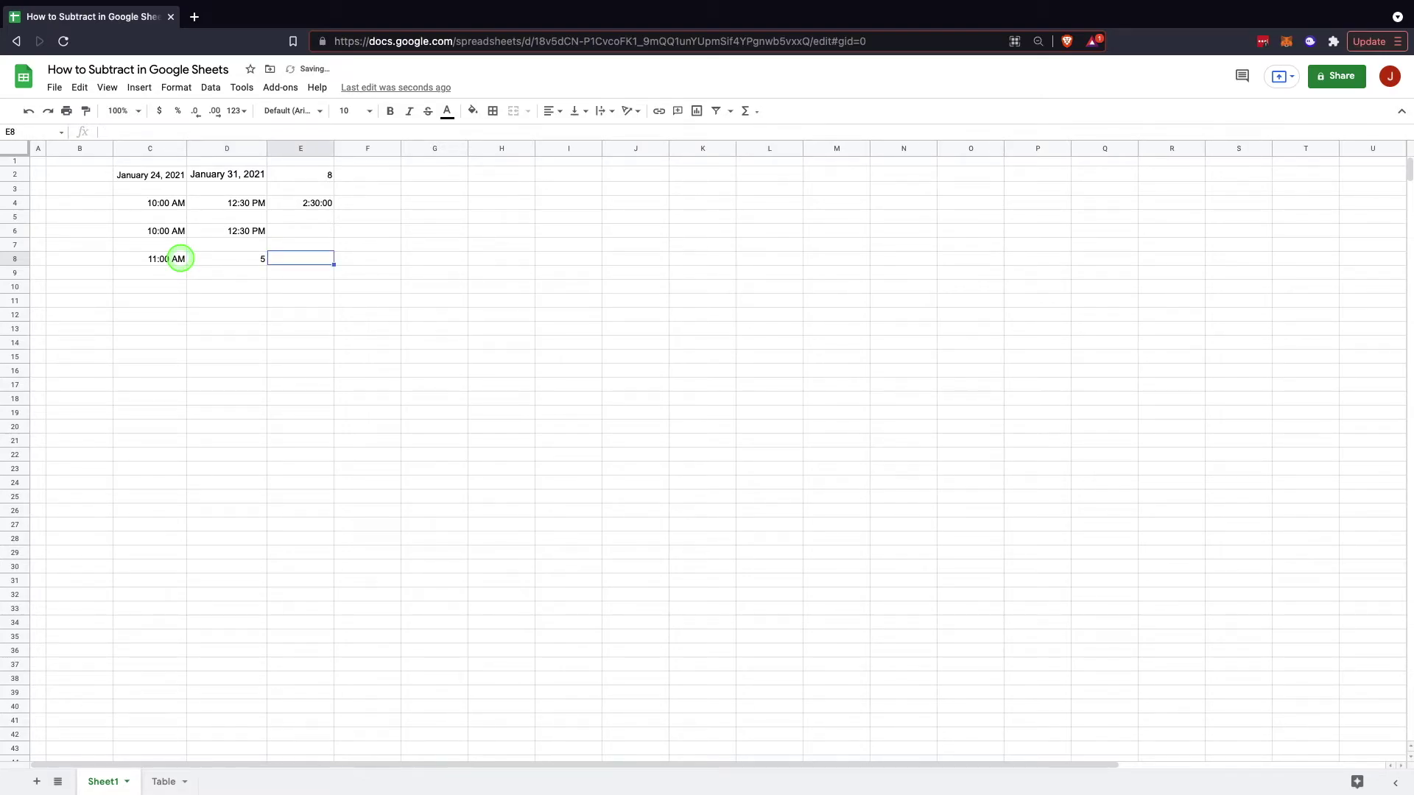
# - Enter =C8-(D8/24) in E8 to subtract 5 hours, giving 6:00 AM
pyautogui.write('=')
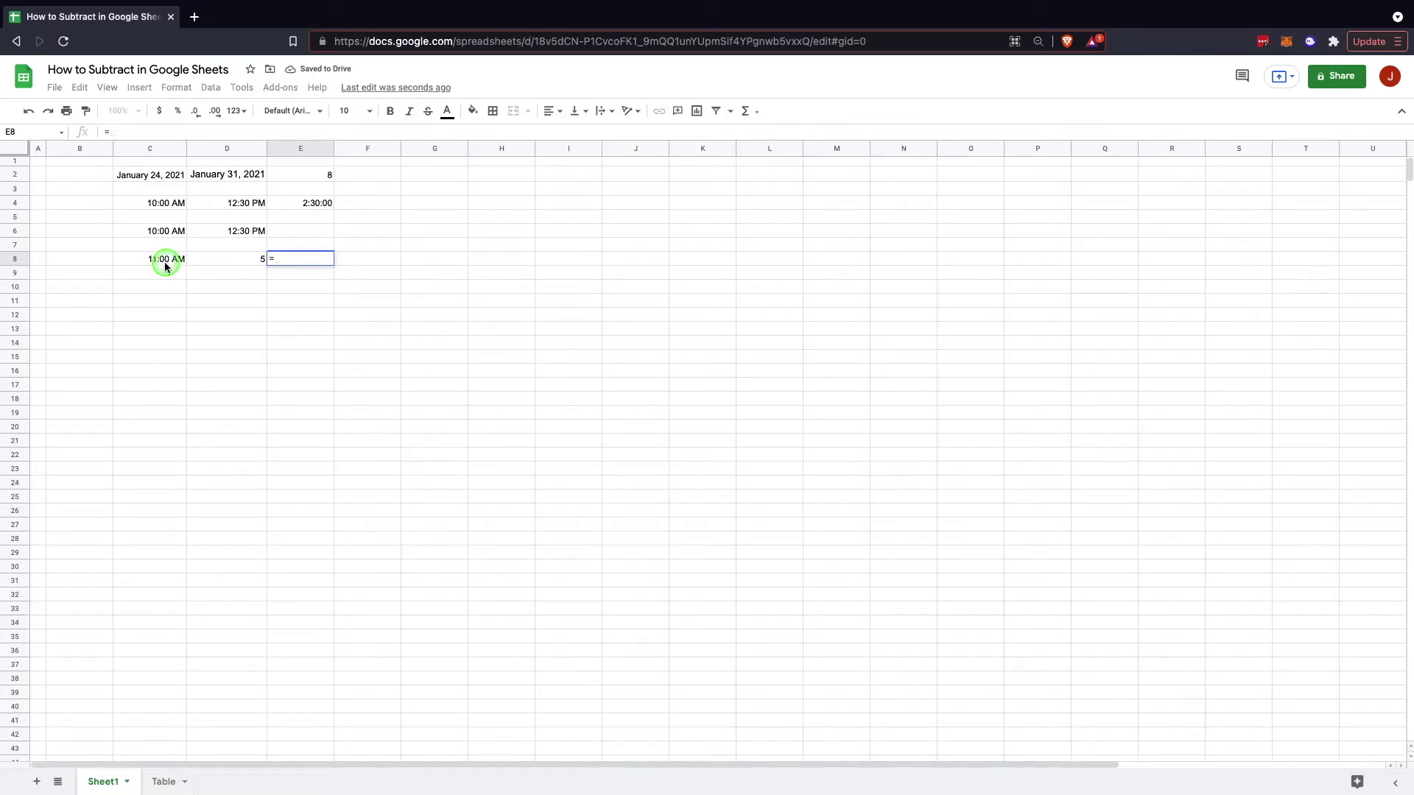
pyautogui.click(154, 262)
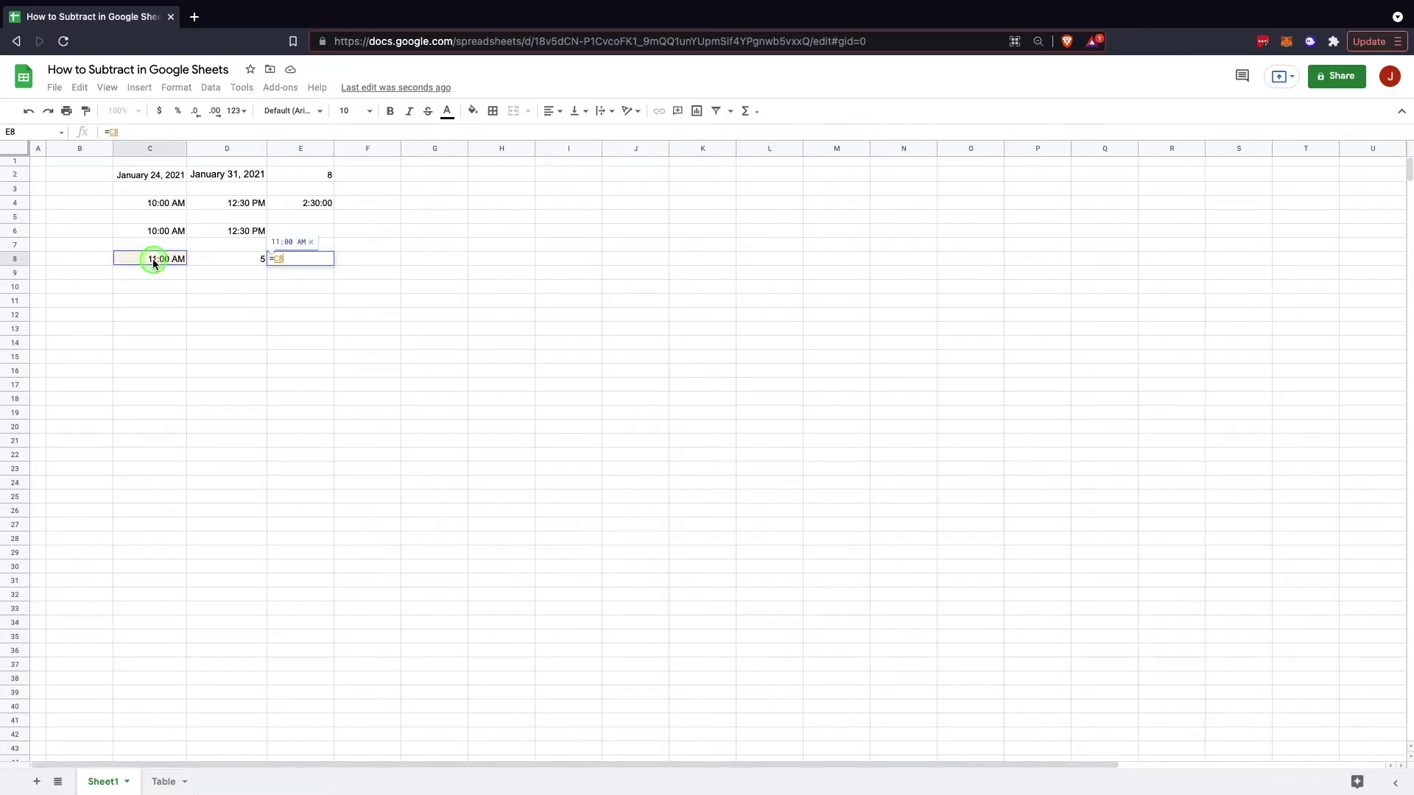
pyautogui.write('-')
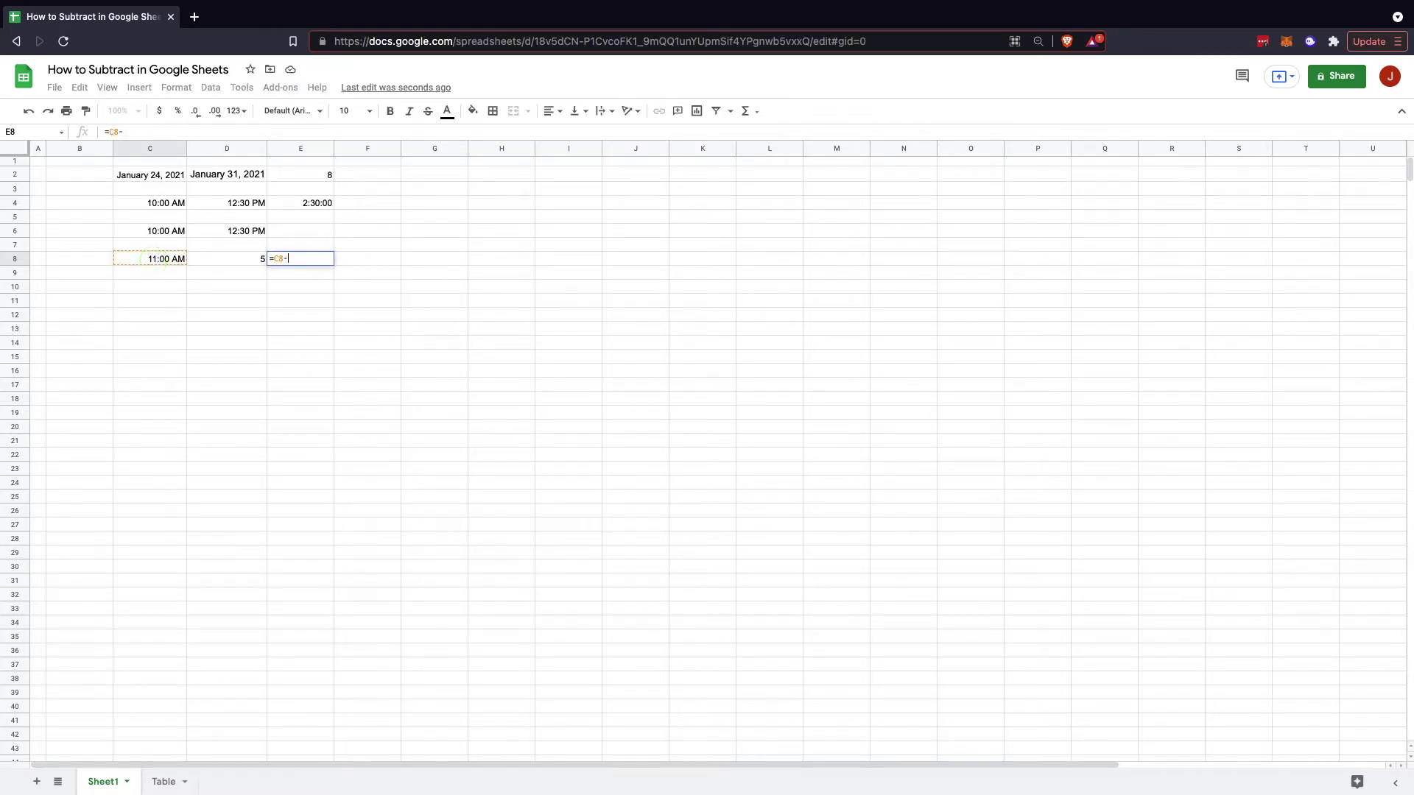
pyautogui.click(153, 260)
pyautogui.write('(')
pyautogui.click(248, 261)
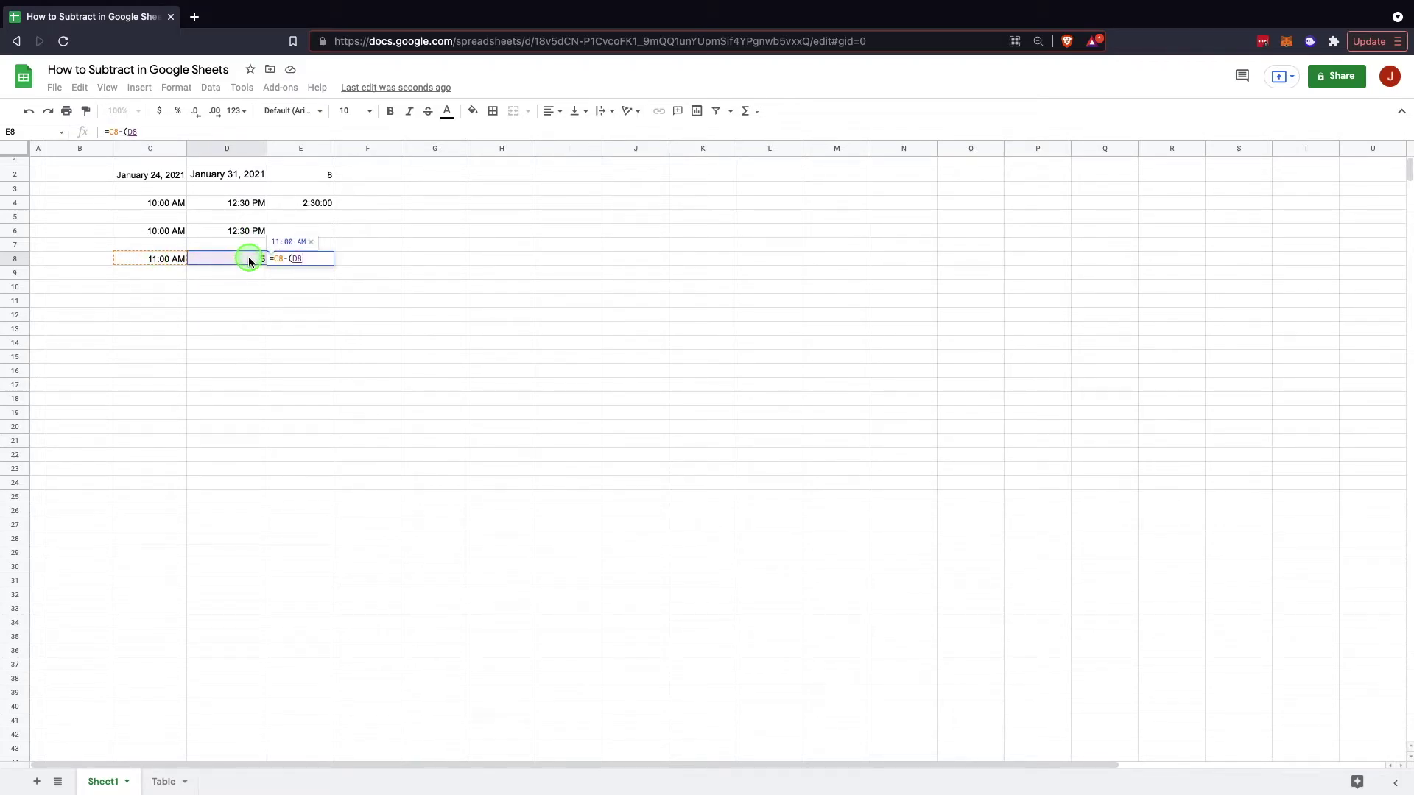
pyautogui.write('/')
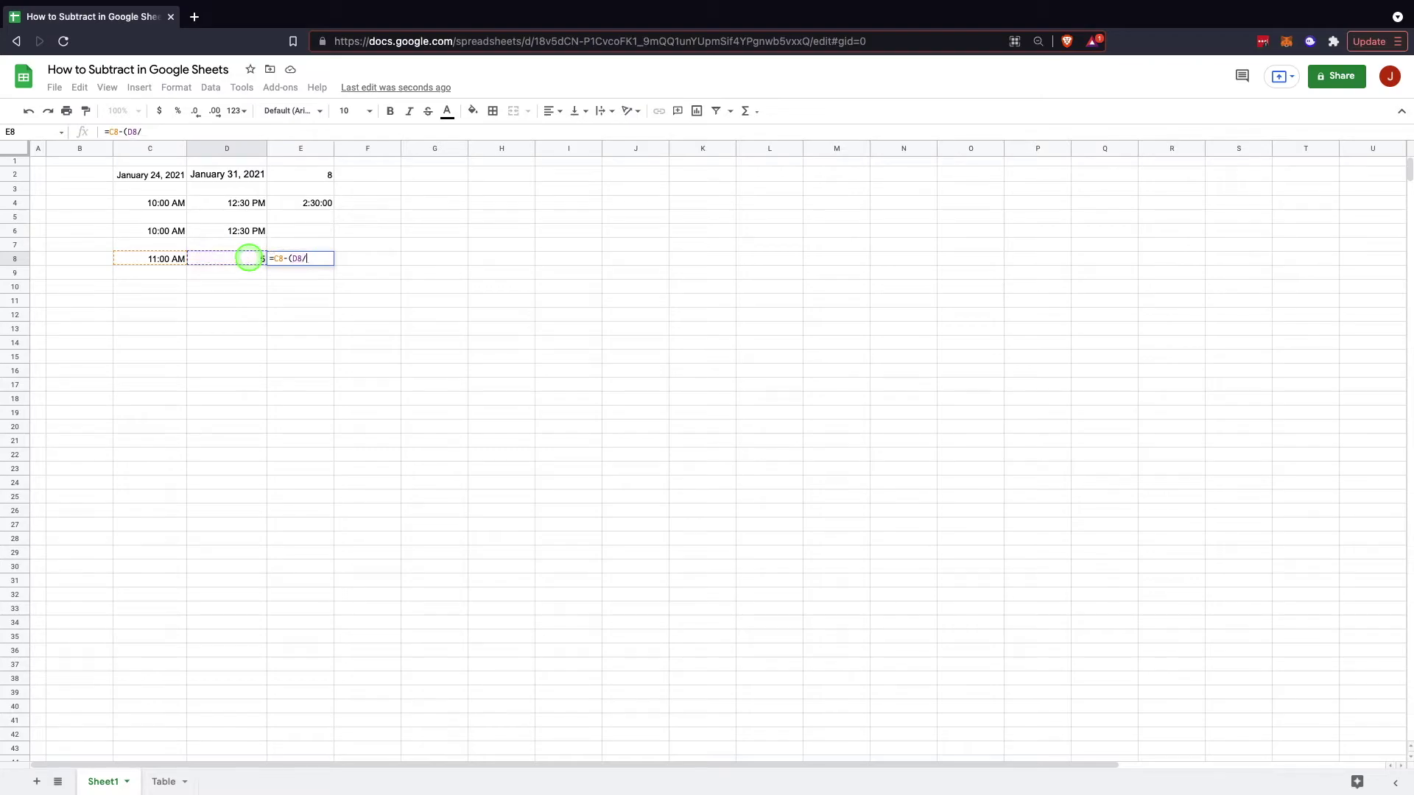
pyautogui.write('24')
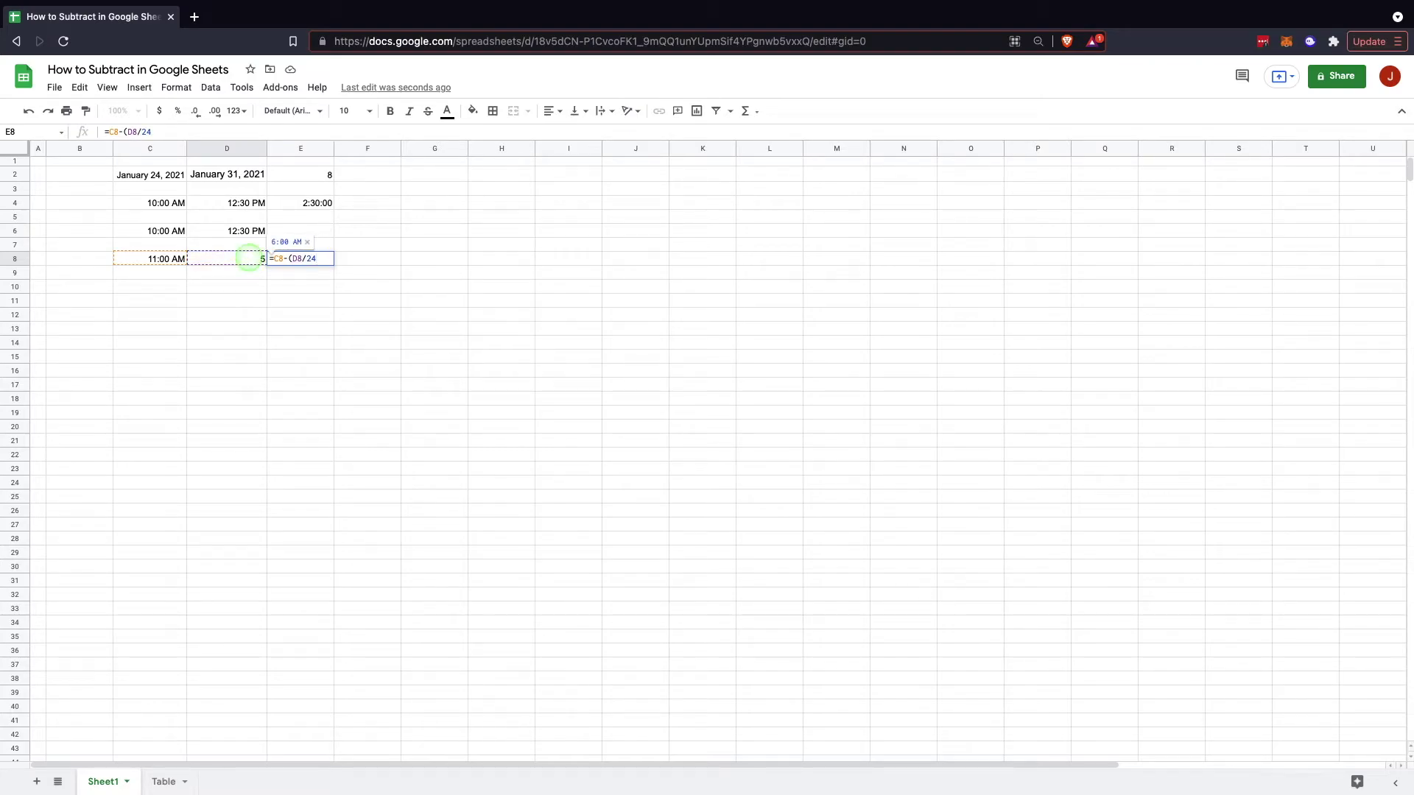
pyautogui.write(')')
pyautogui.press('Return')
pyautogui.click(287, 264)
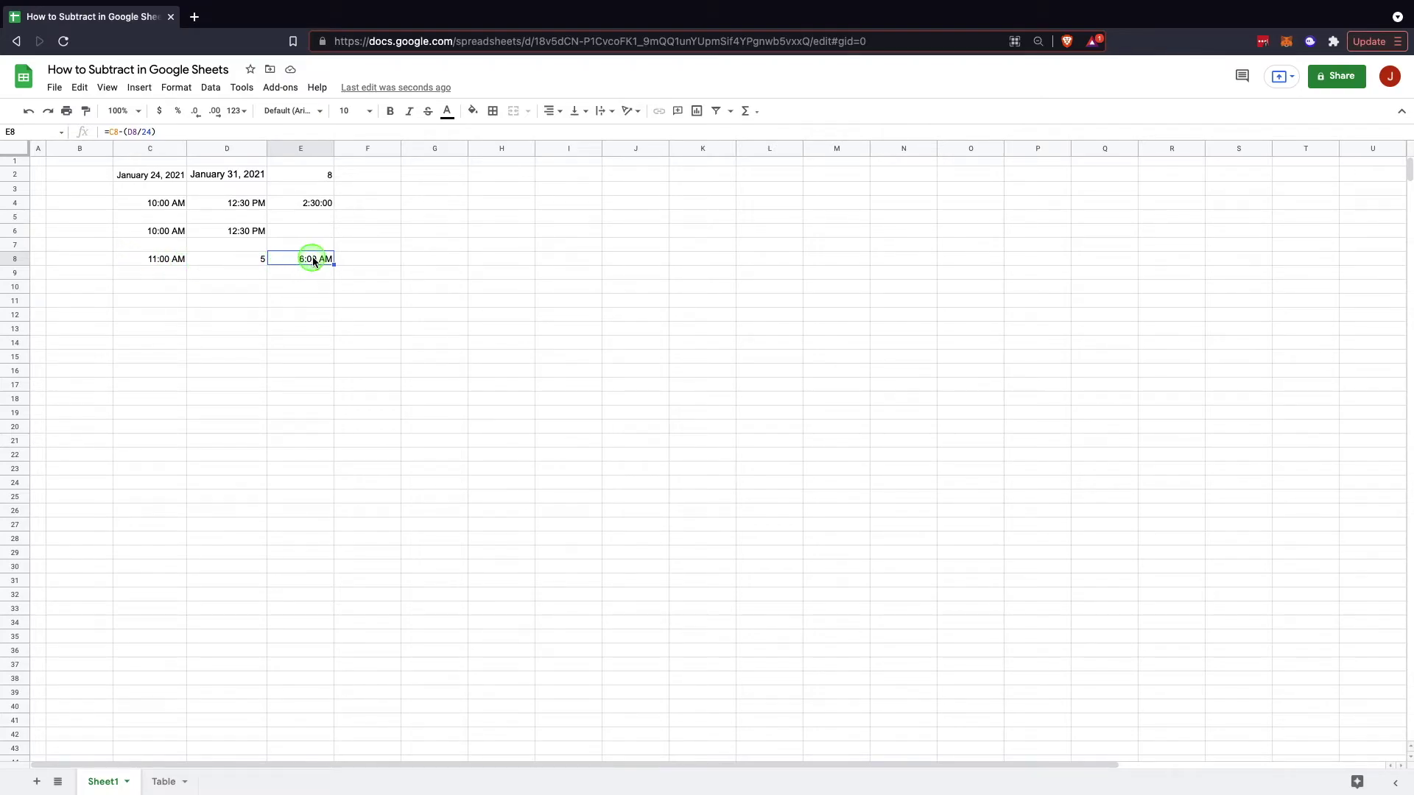
pyautogui.click(169, 286)
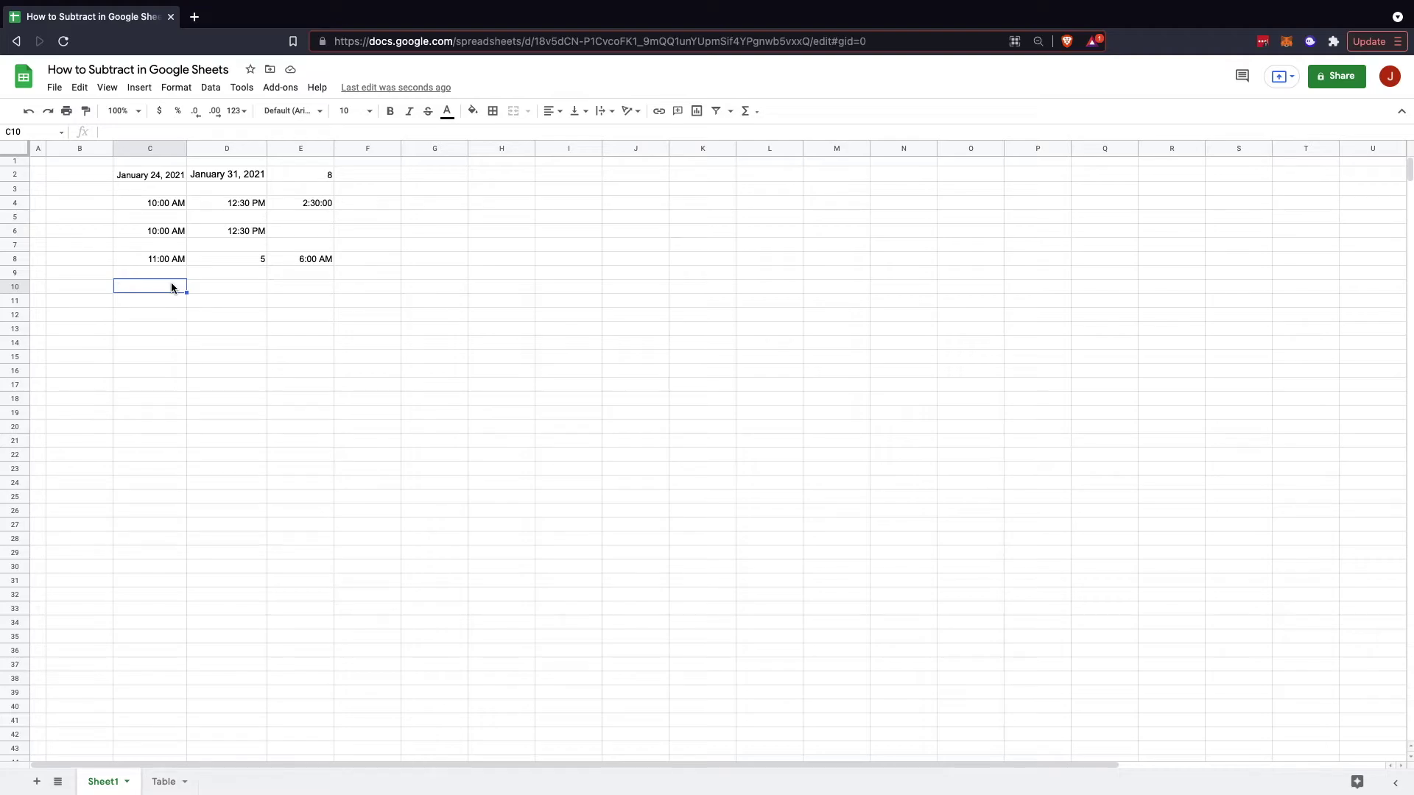
# - Enter 10:30 AM in C10 and 90 minutes in D10
pyautogui.write('10:')
pyautogui.write('30')
pyautogui.write(' AN')
pyautogui.write('M')
pyautogui.press('Tab')
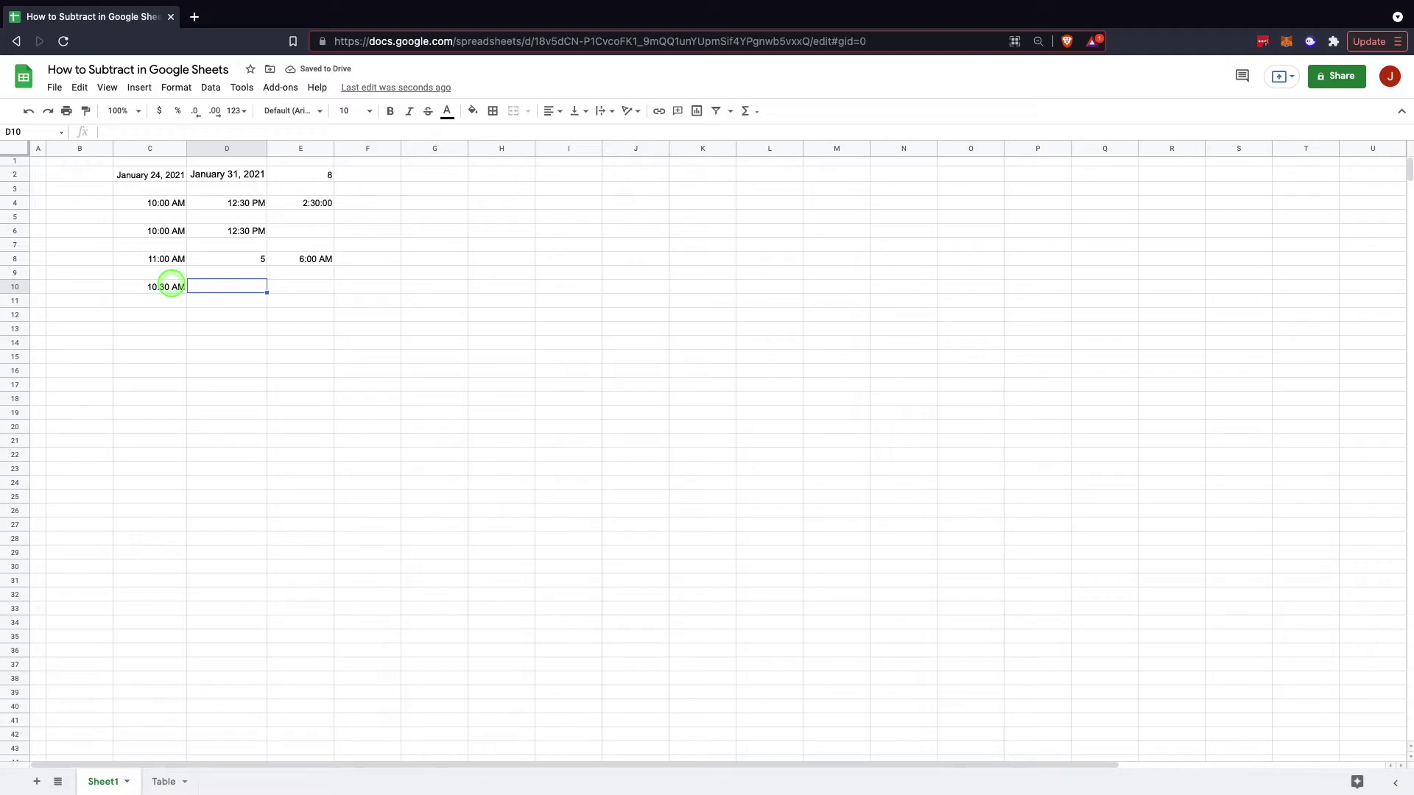
pyautogui.write('90')
pyautogui.press('Tab')
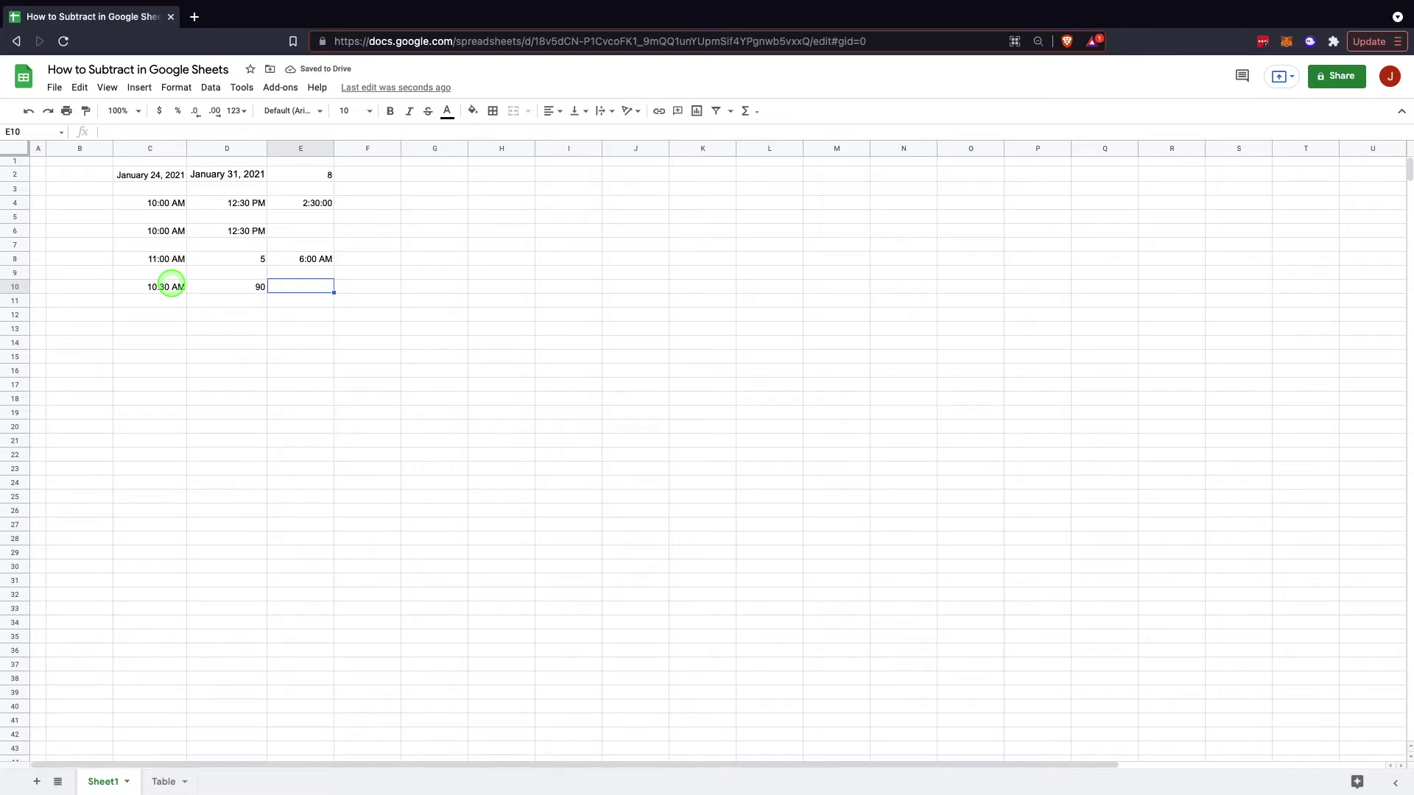
# - Enter =C10-(D10/1440) in E10 to subtract the minutes, showing 9:00 AM
pyautogui.write('=')
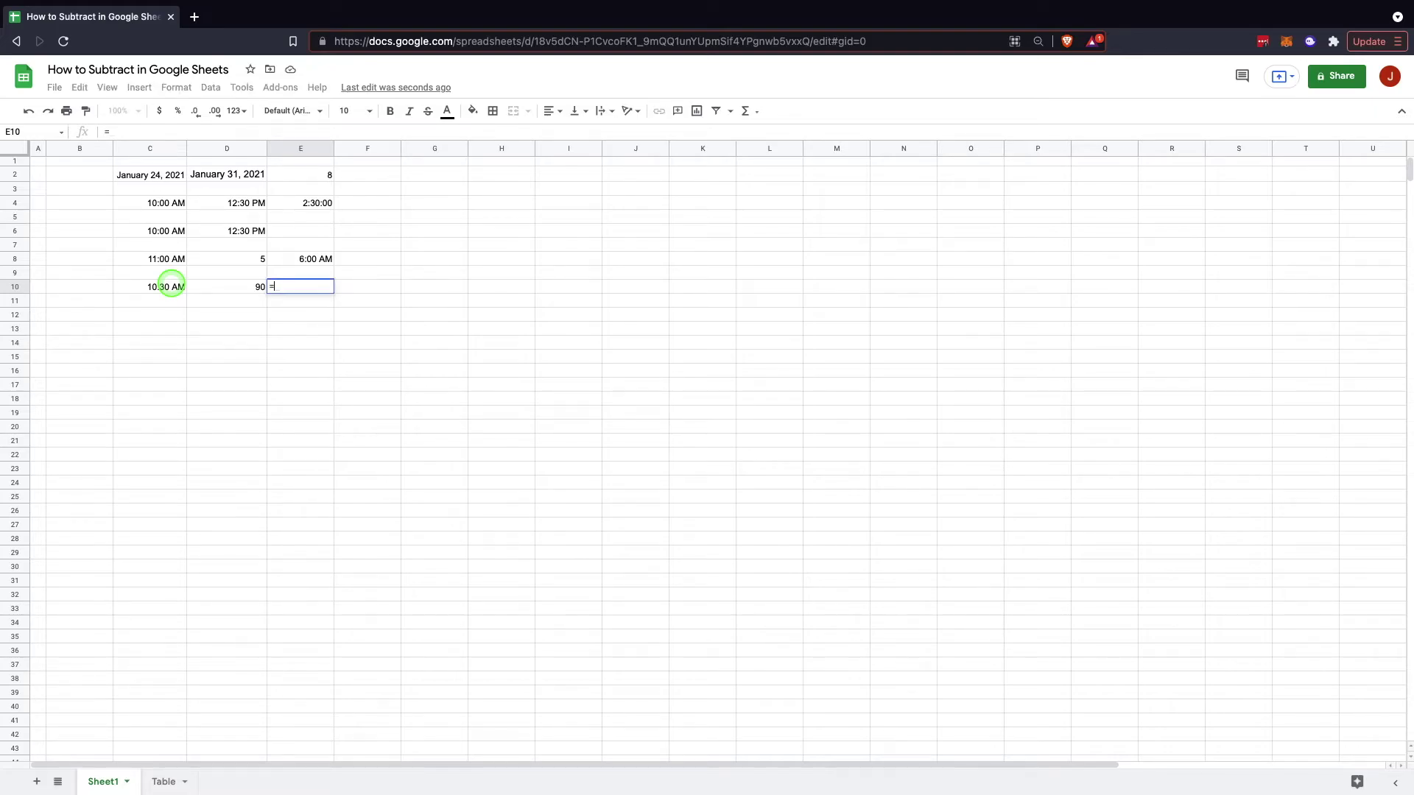
pyautogui.click(165, 287)
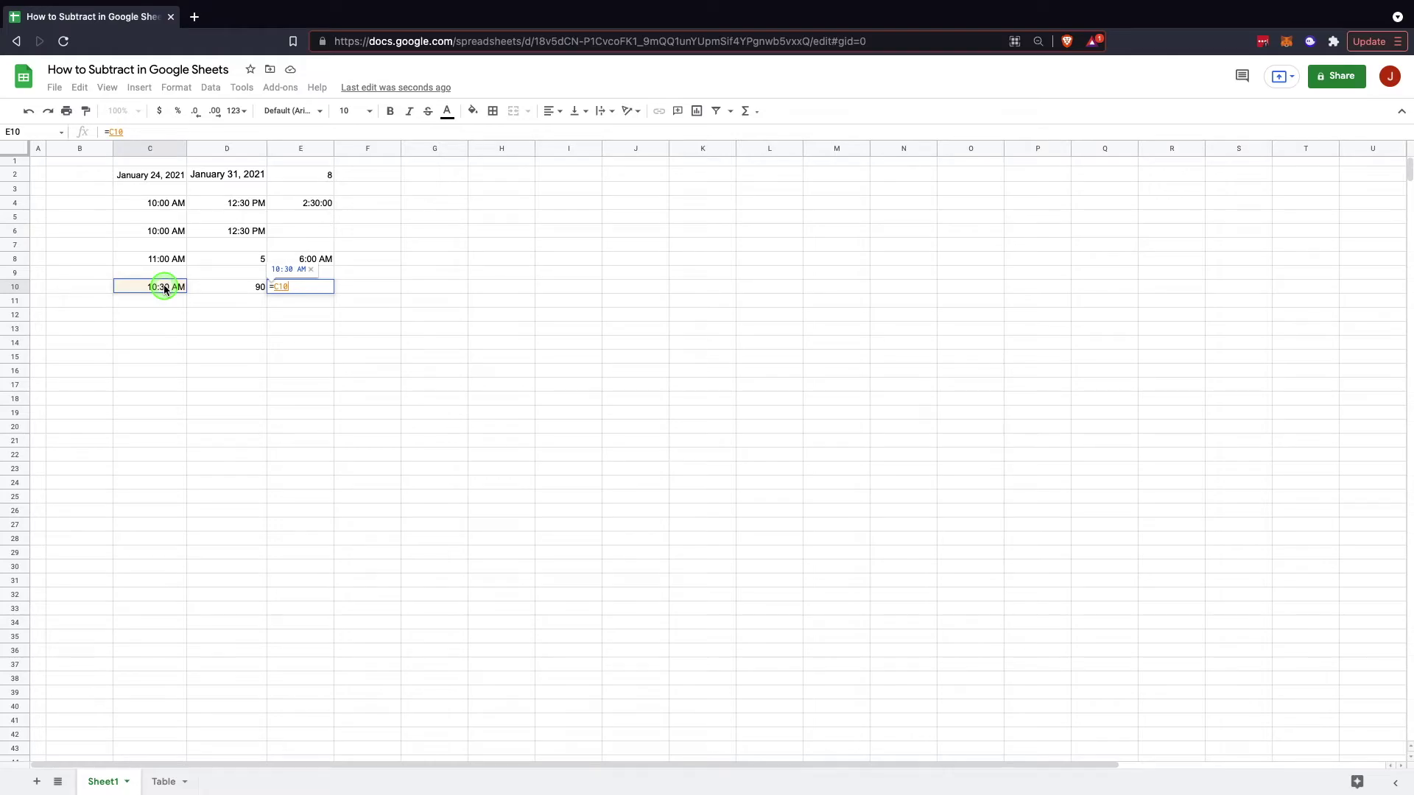
pyautogui.write('-(')
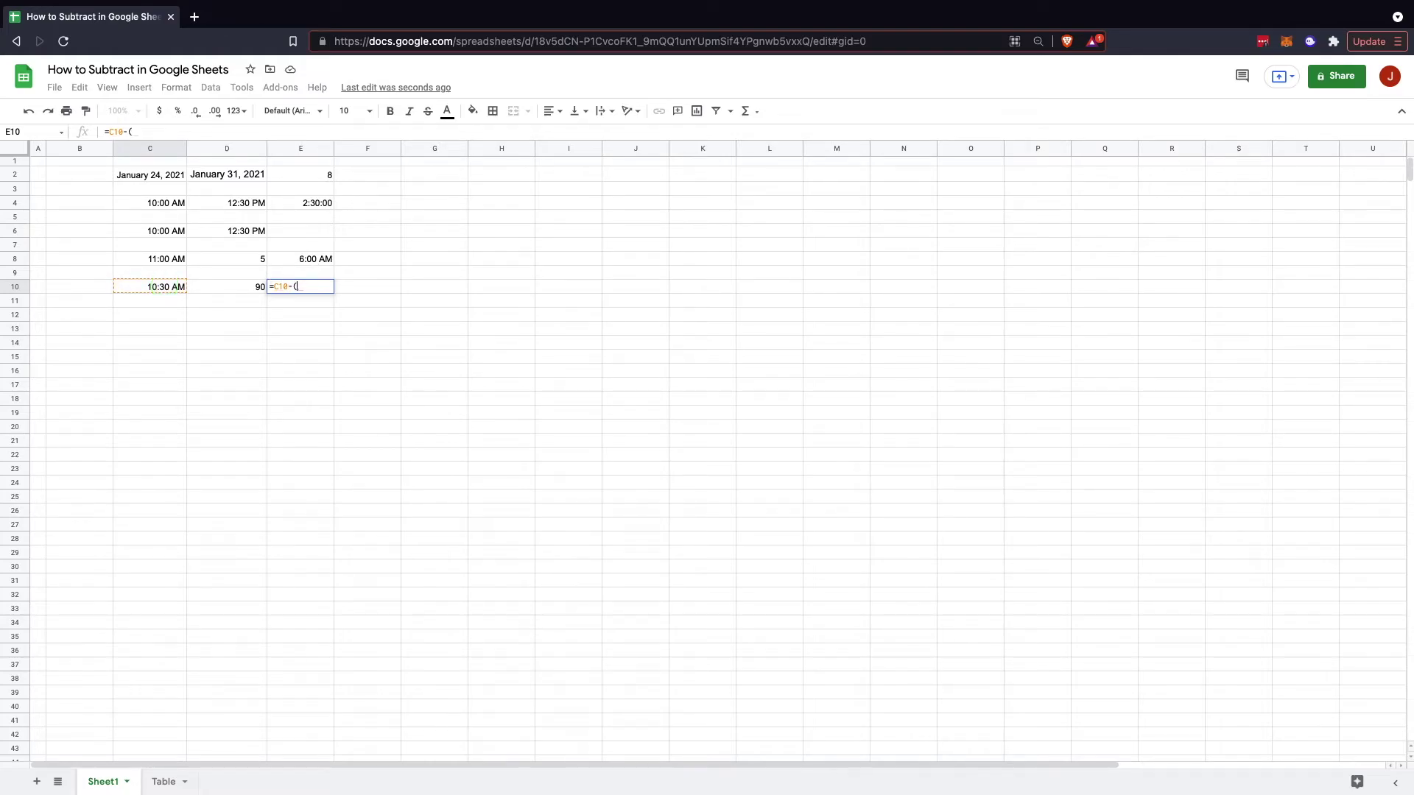
pyautogui.click(211, 287)
pyautogui.write('/')
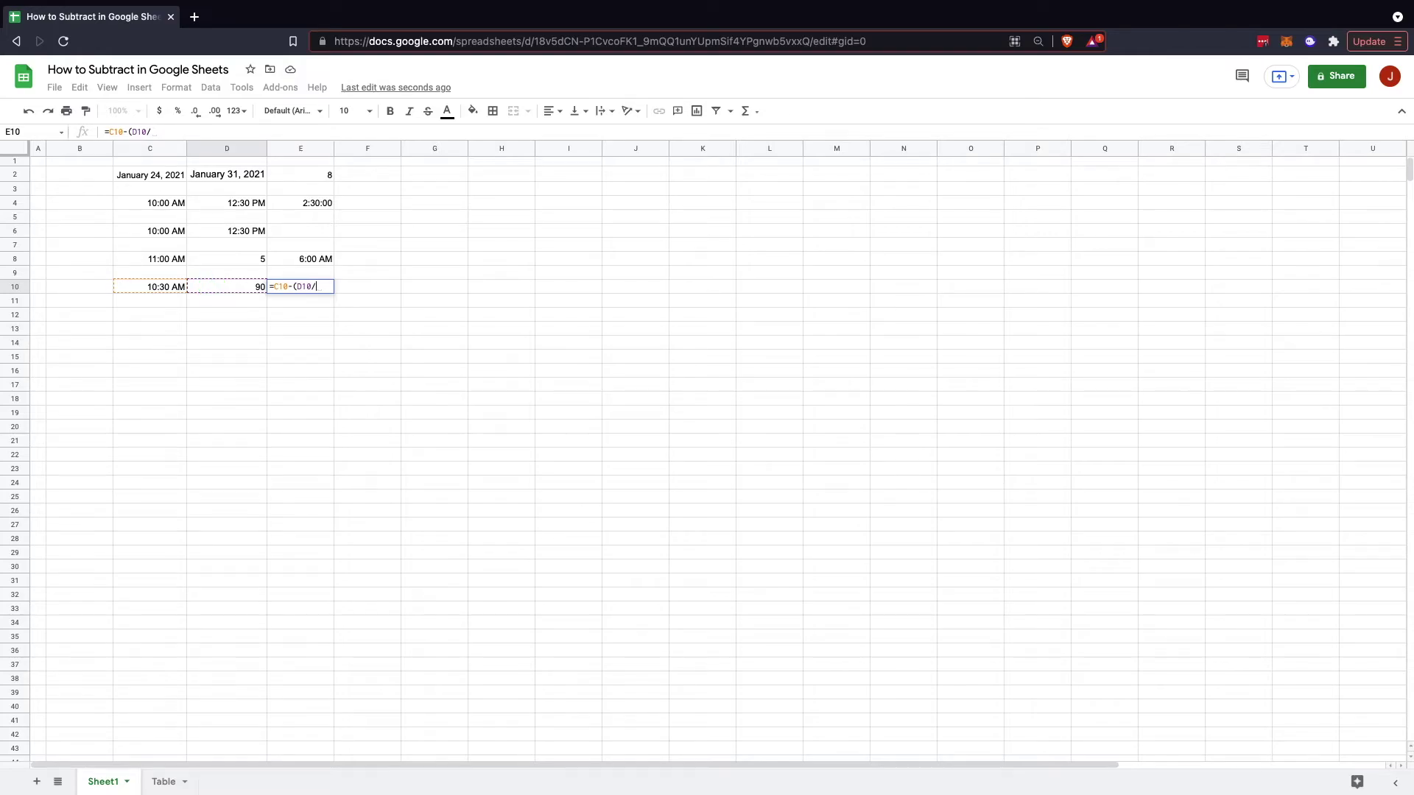
pyautogui.write('1440)')
pyautogui.press('Return')
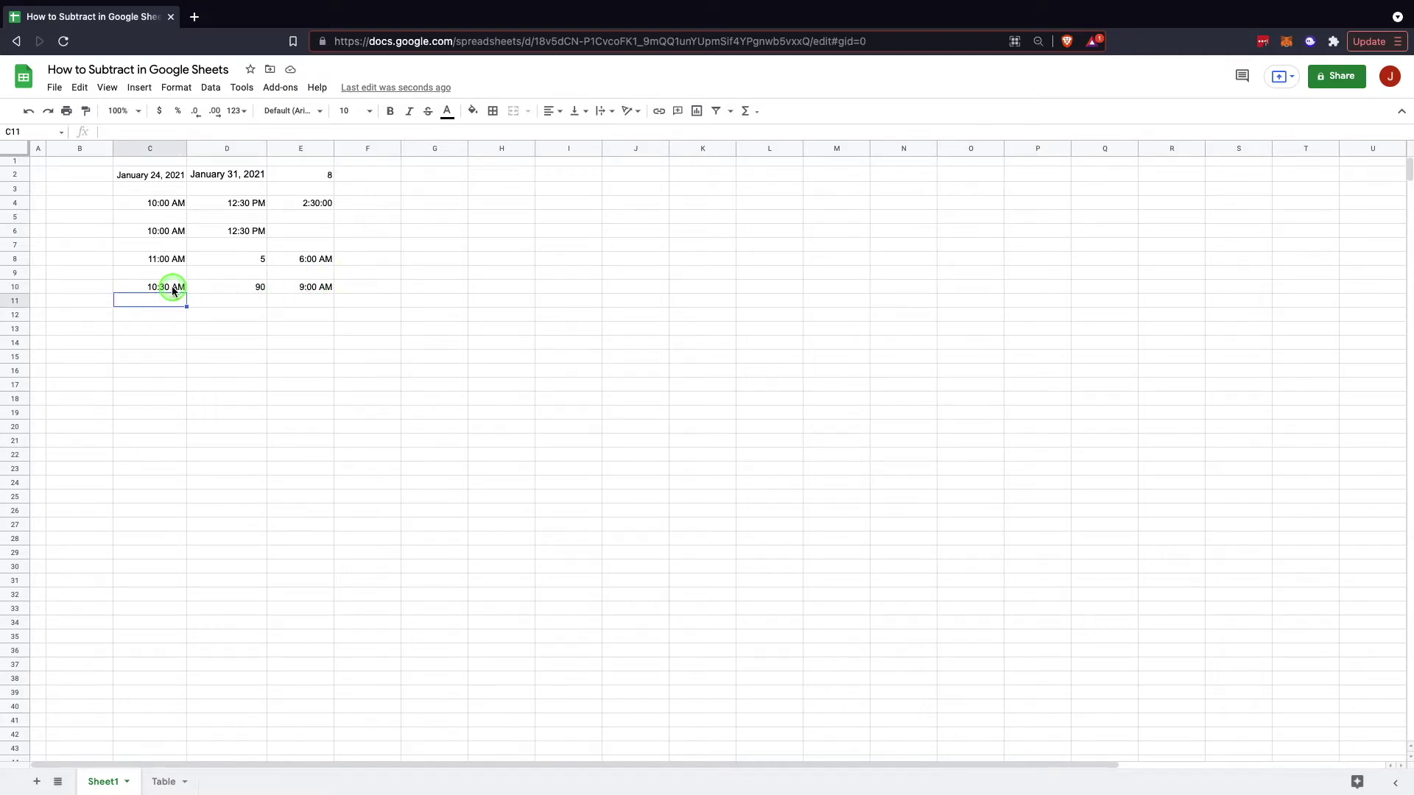
# - Enter the start time 9:30 AM in C12 and 2500 seconds in D12
pyautogui.click(167, 316)
pyautogui.write('9')
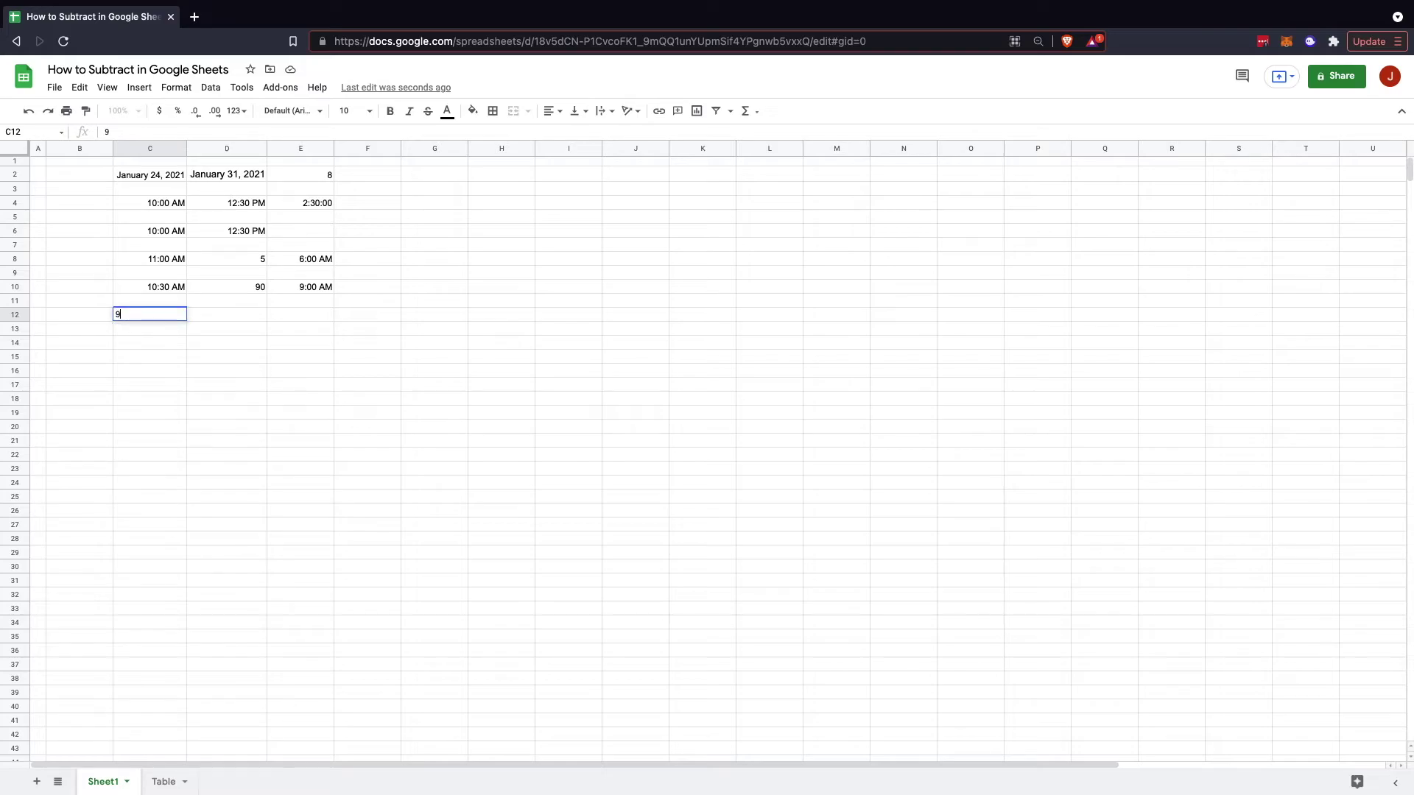
pyautogui.click(167, 315)
pyautogui.write(':30 AM')
pyautogui.press('Tab')
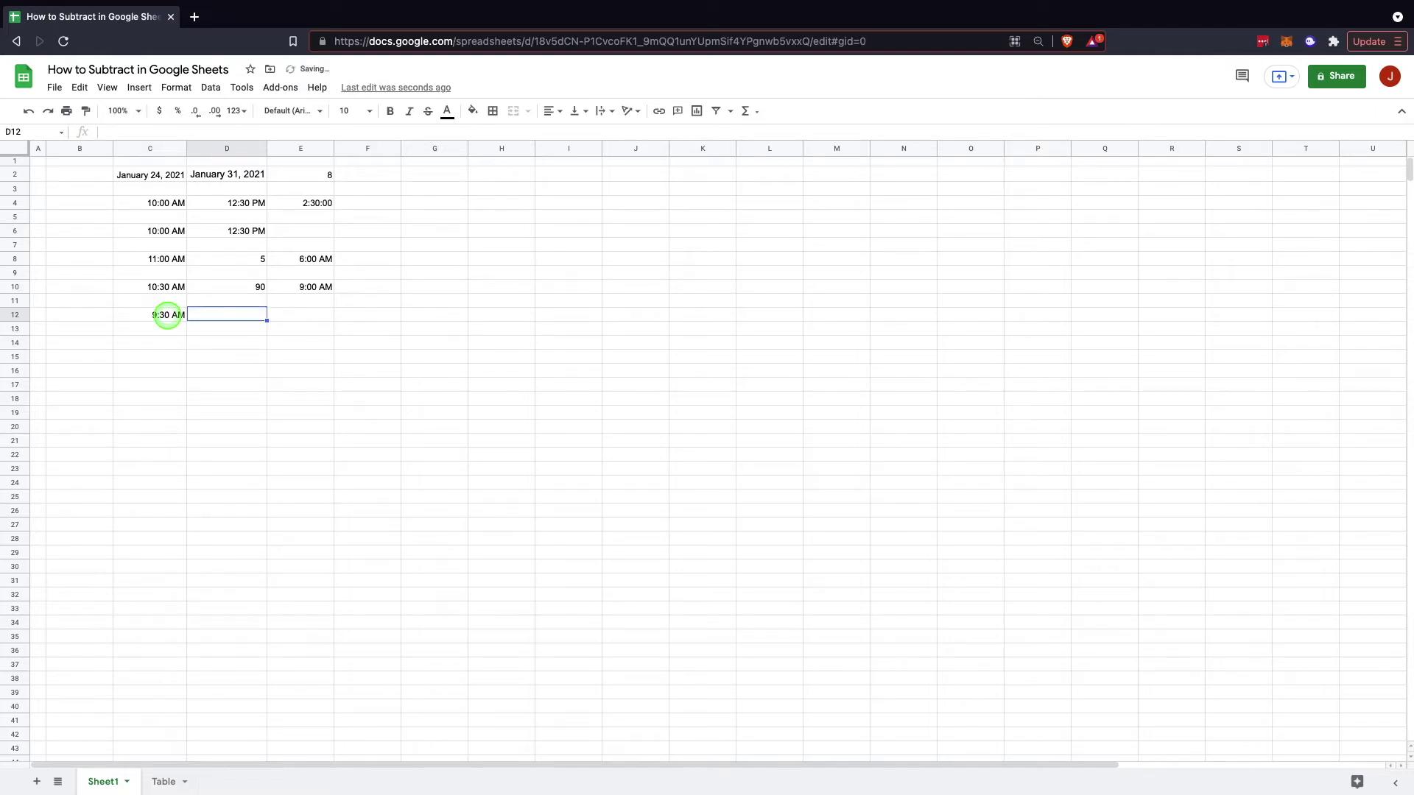
pyautogui.write('2500')
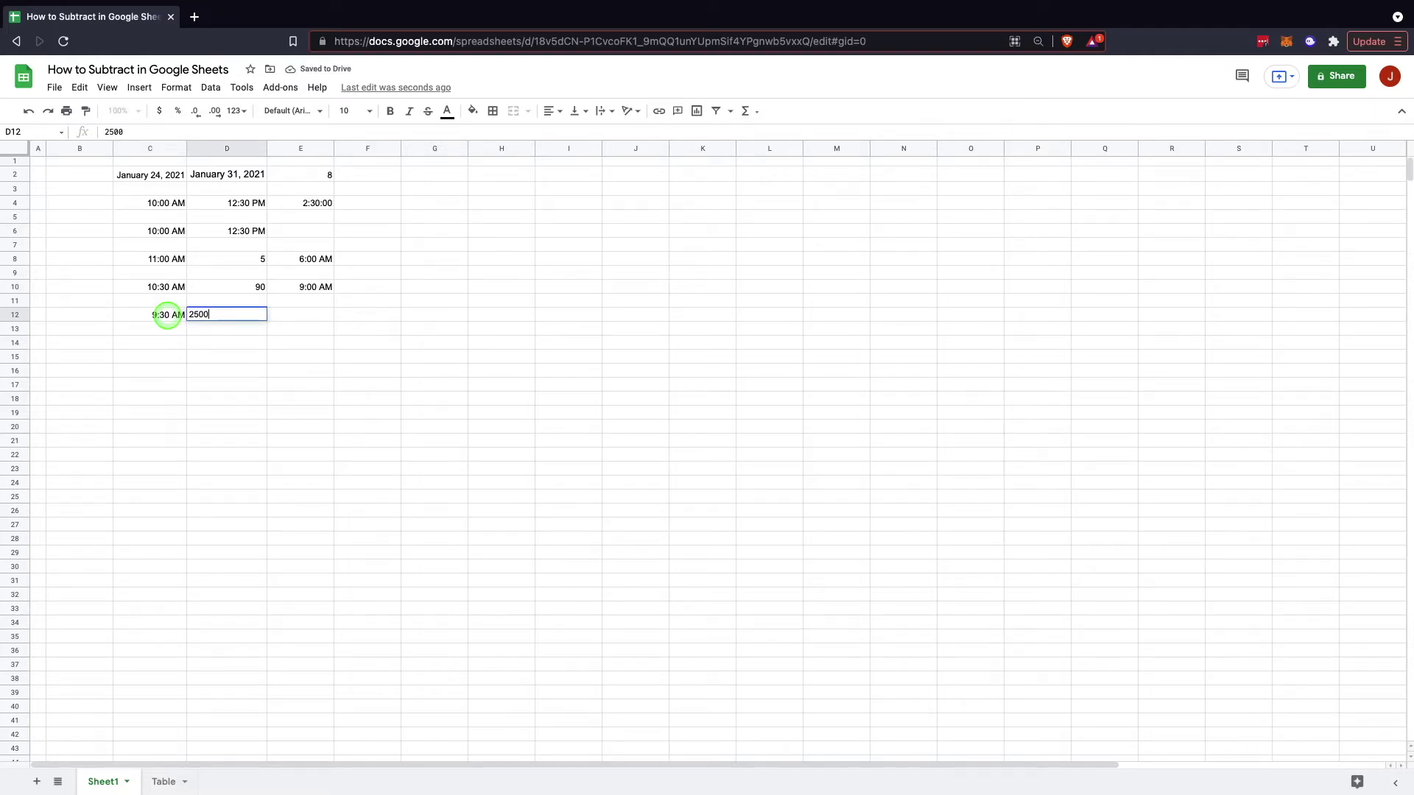
pyautogui.press('Tab')
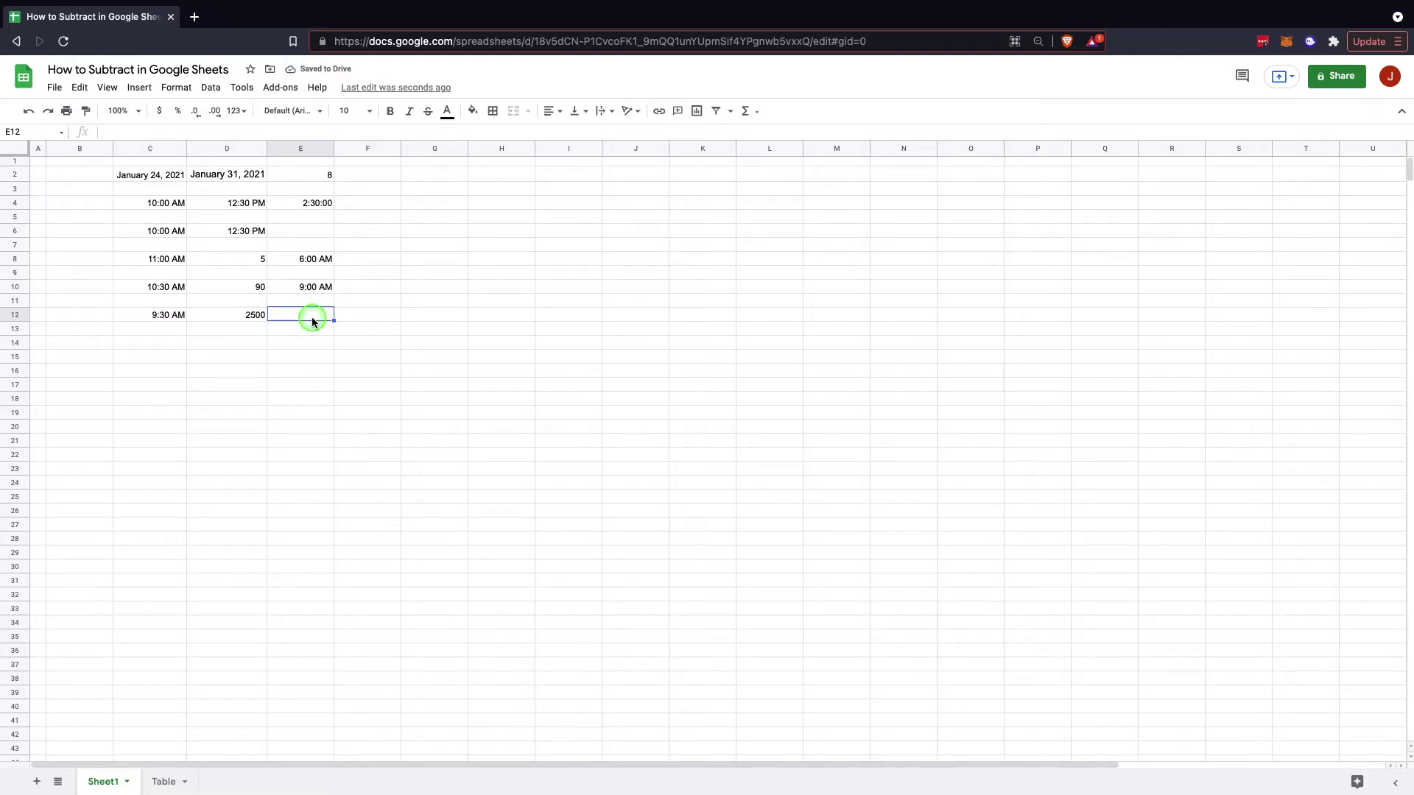
# - Put =C12-(D12/86400) in E12 to subtract the seconds, showing 8:48 AM
pyautogui.write('=')
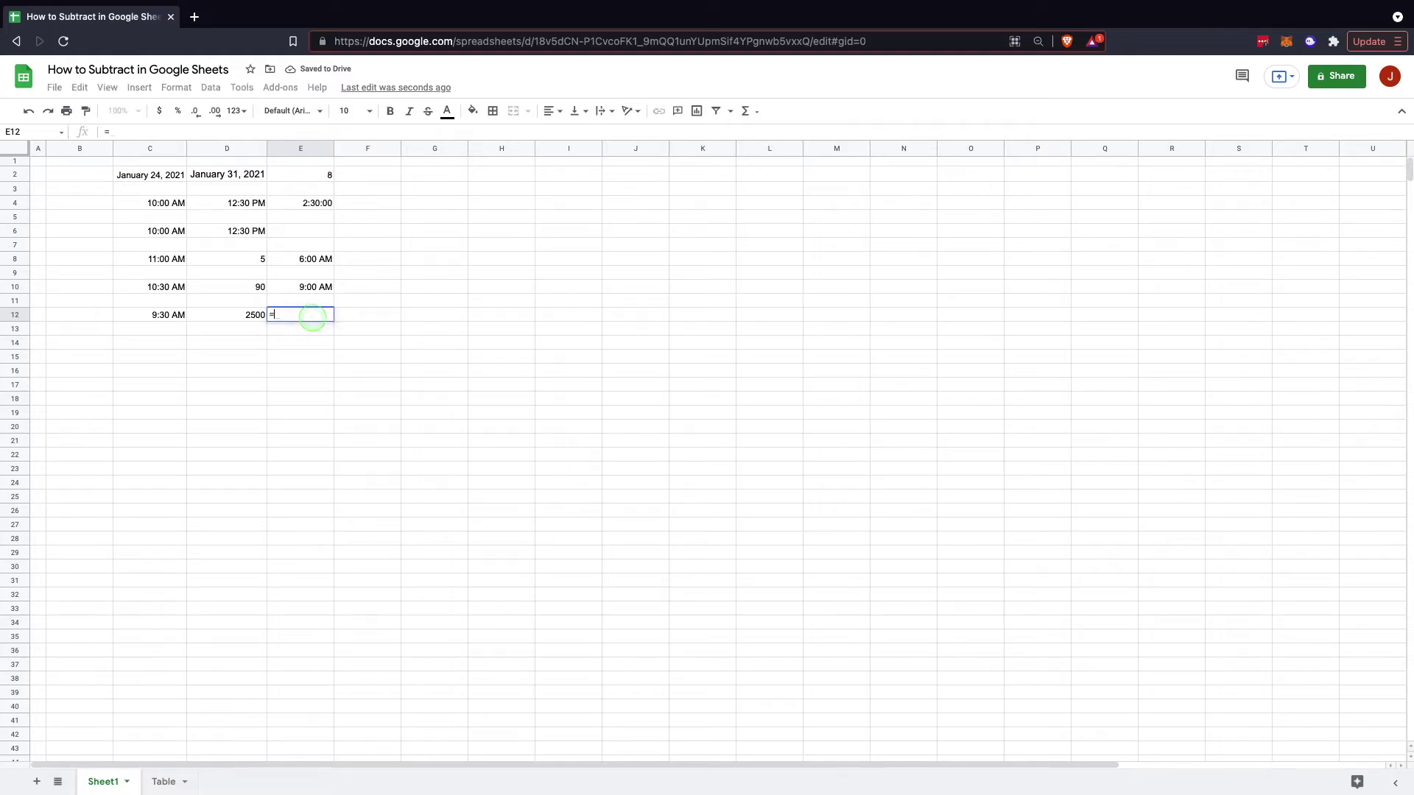
pyautogui.click(187, 315)
pyautogui.write('-(')
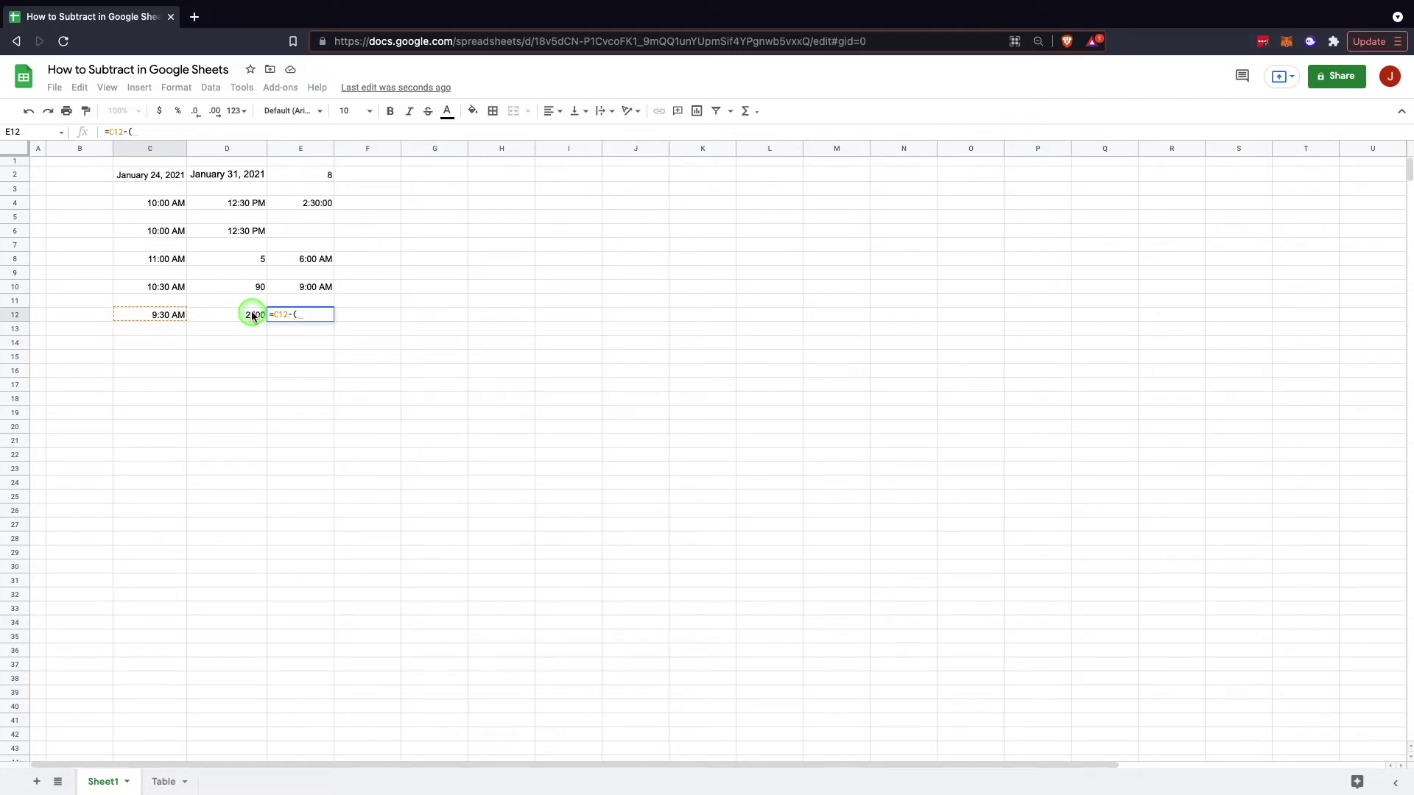
pyautogui.click(252, 314)
pyautogui.write('/')
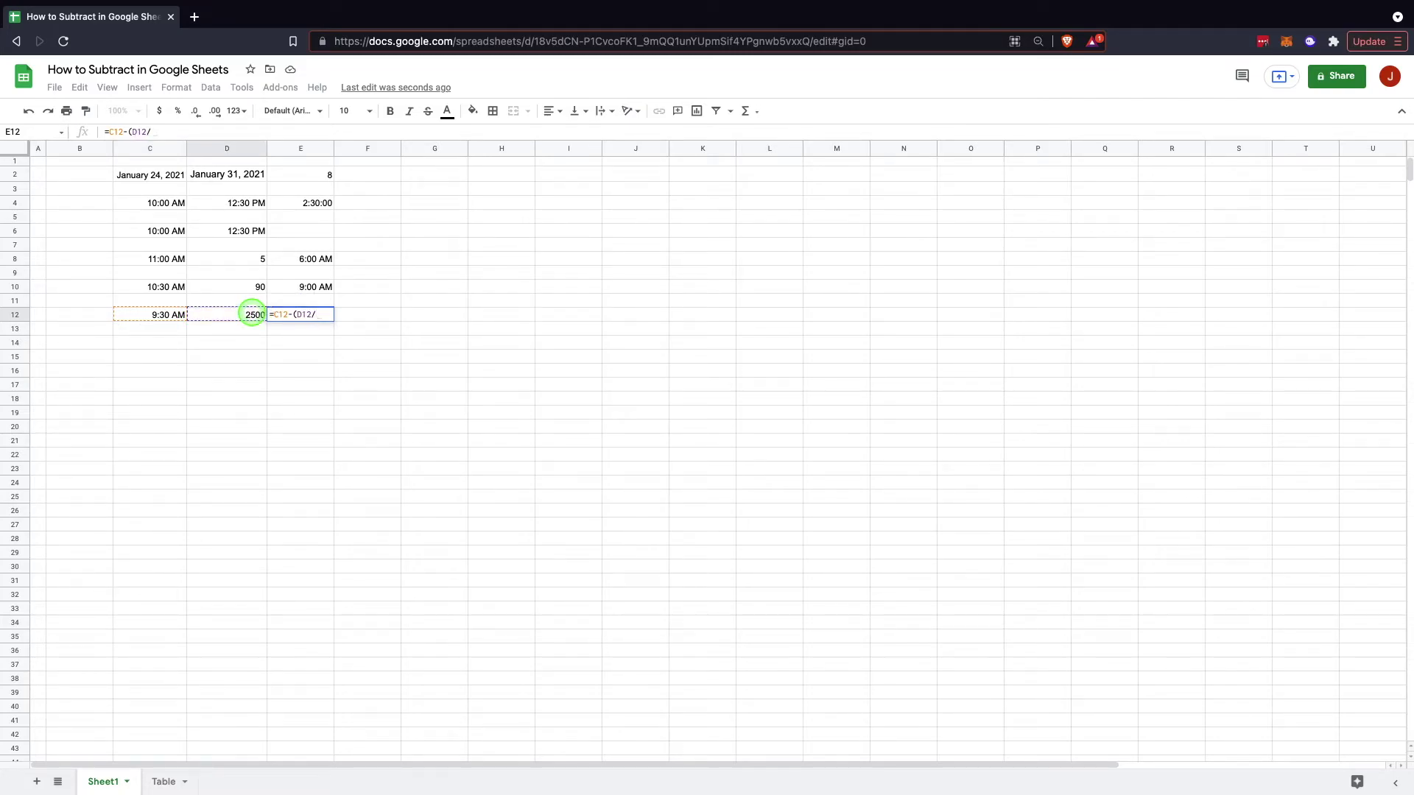
pyautogui.write('8')
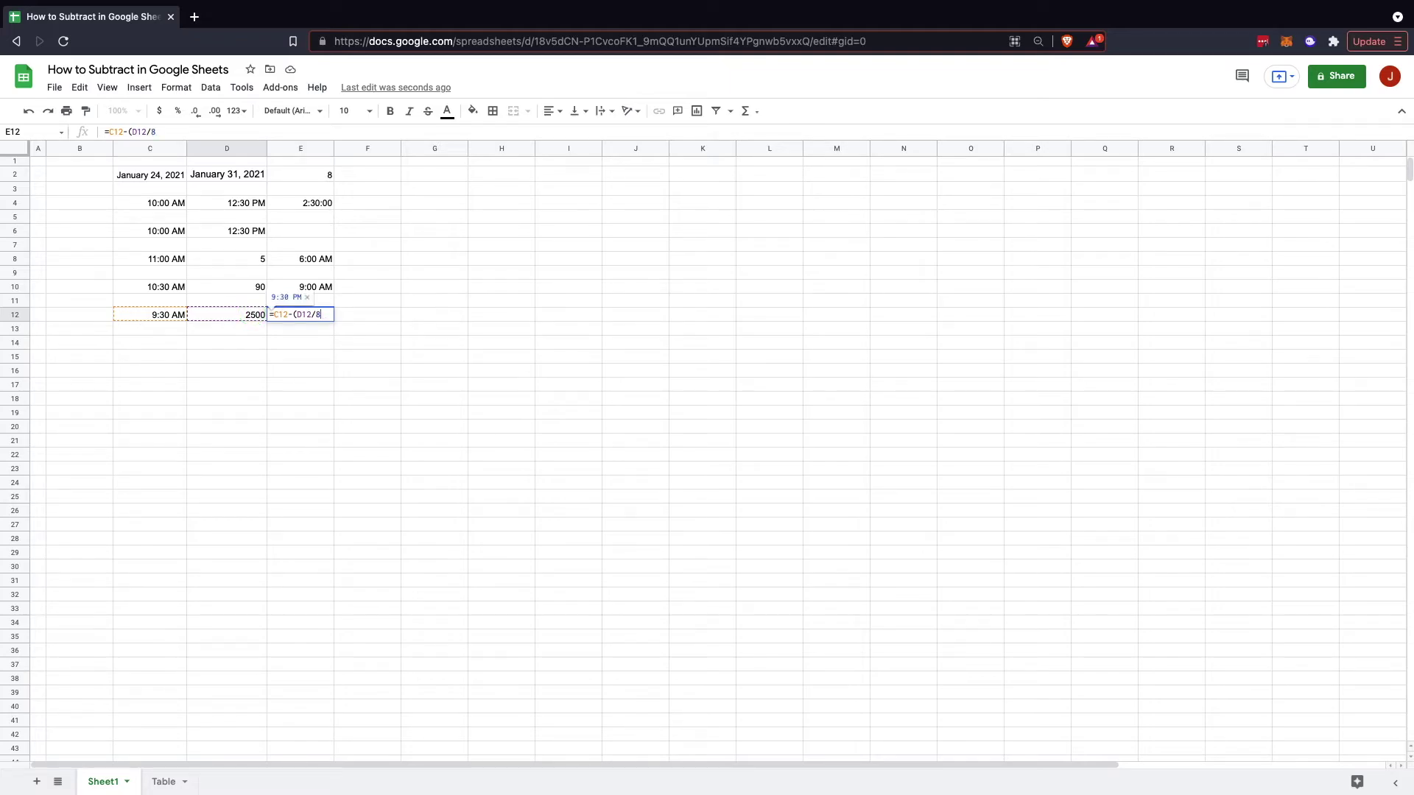
pyautogui.write('6400')
pyautogui.press('Return')
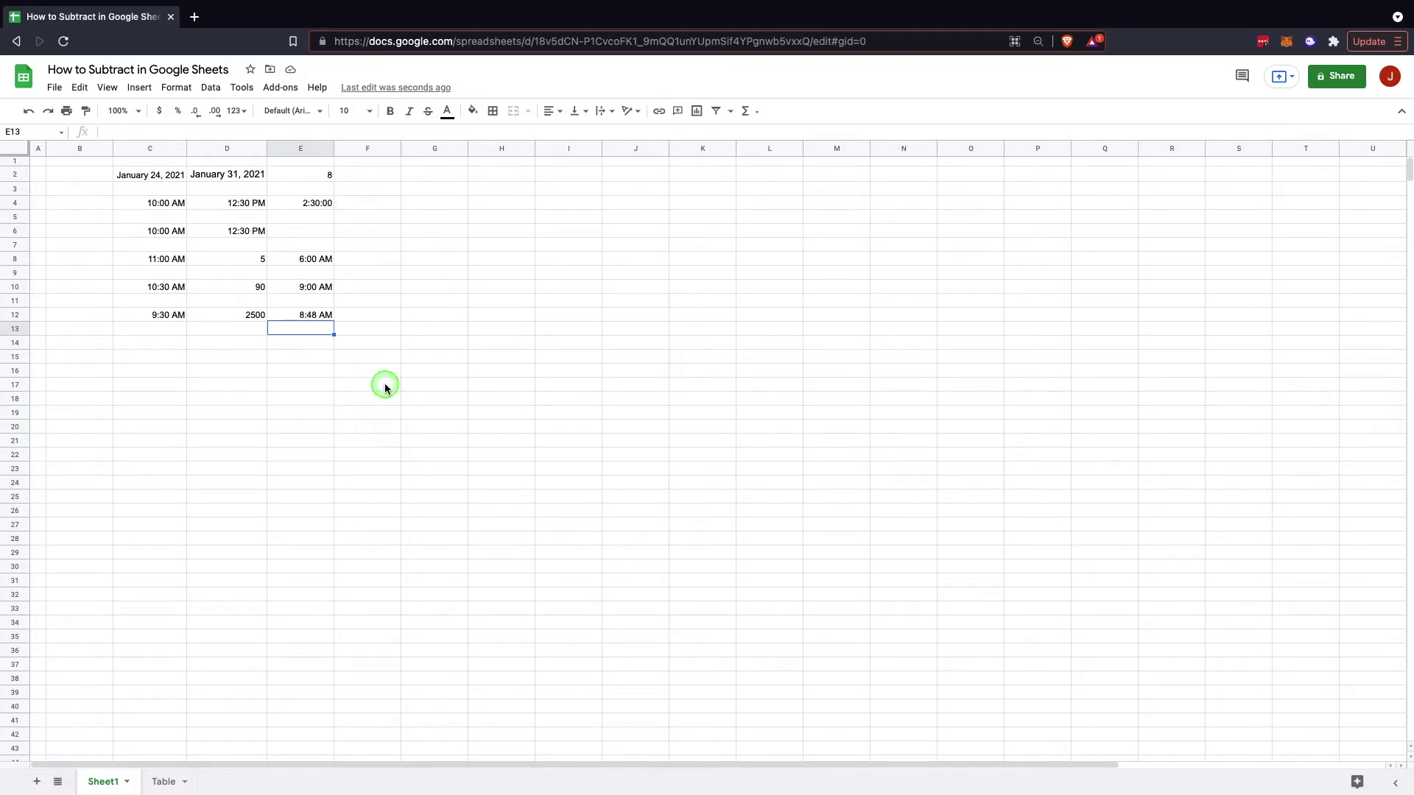
pyautogui.click(166, 340)
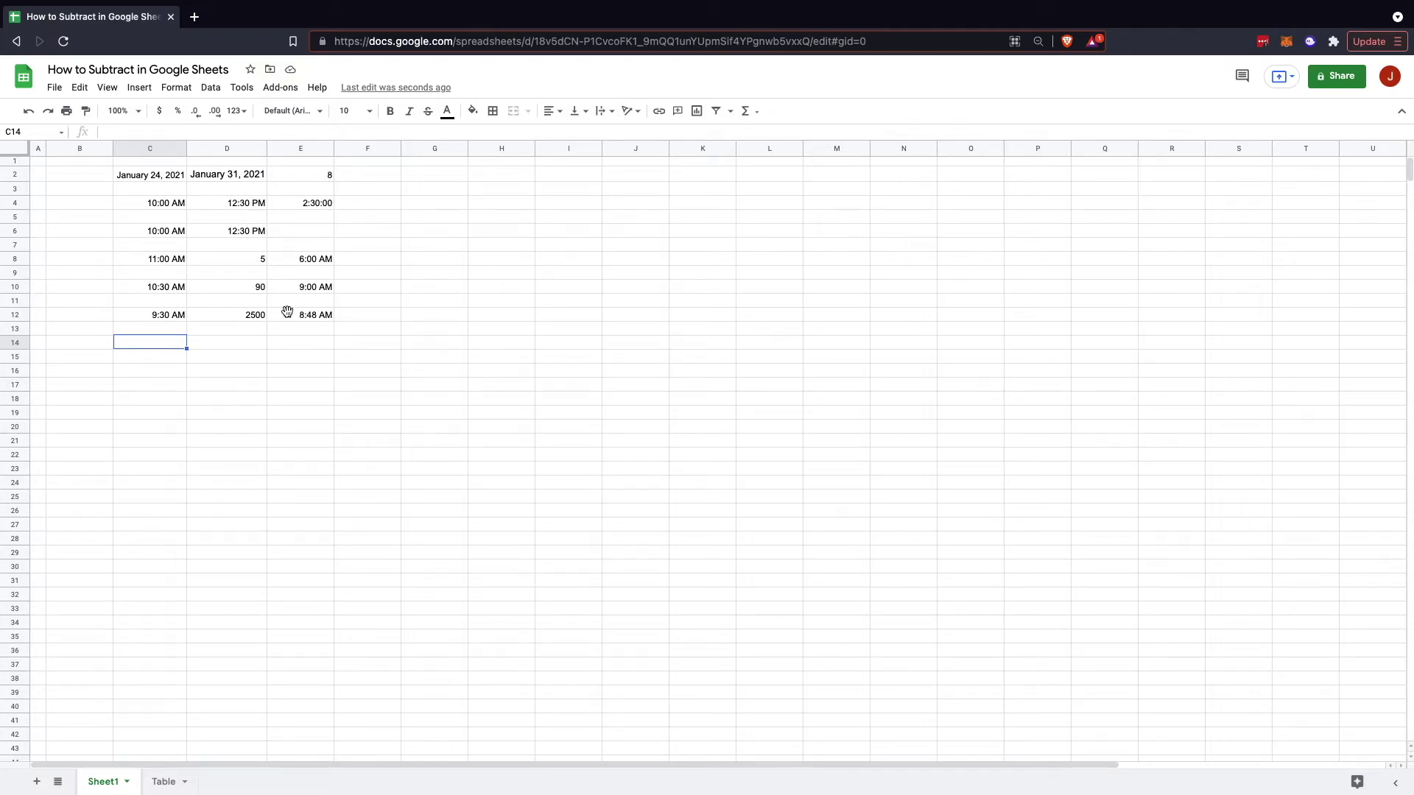
# - Change D8 from 5 to 26 hours so E8 recalculates to 9:00 AM
pyautogui.click(260, 258)
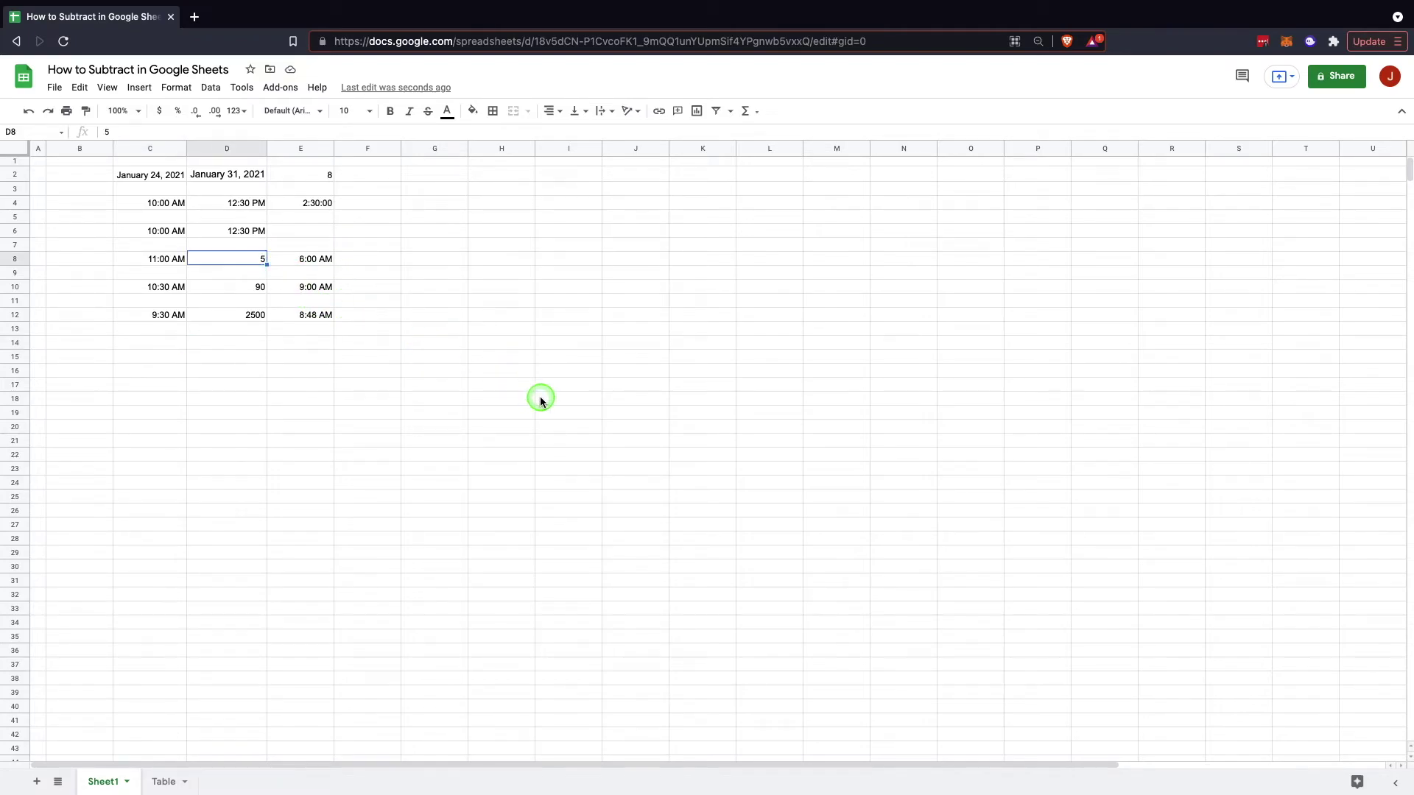
pyautogui.write('26')
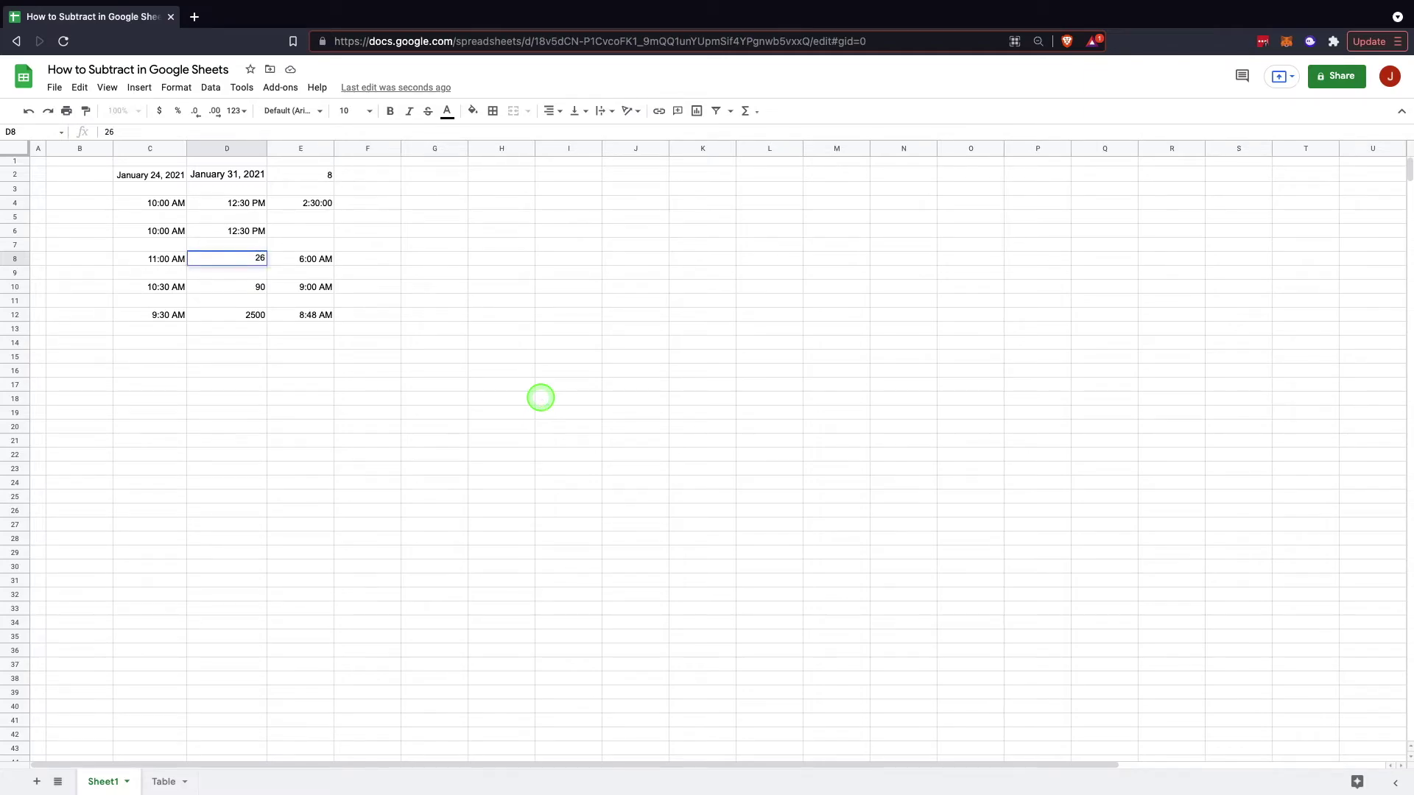
pyautogui.press('Return')
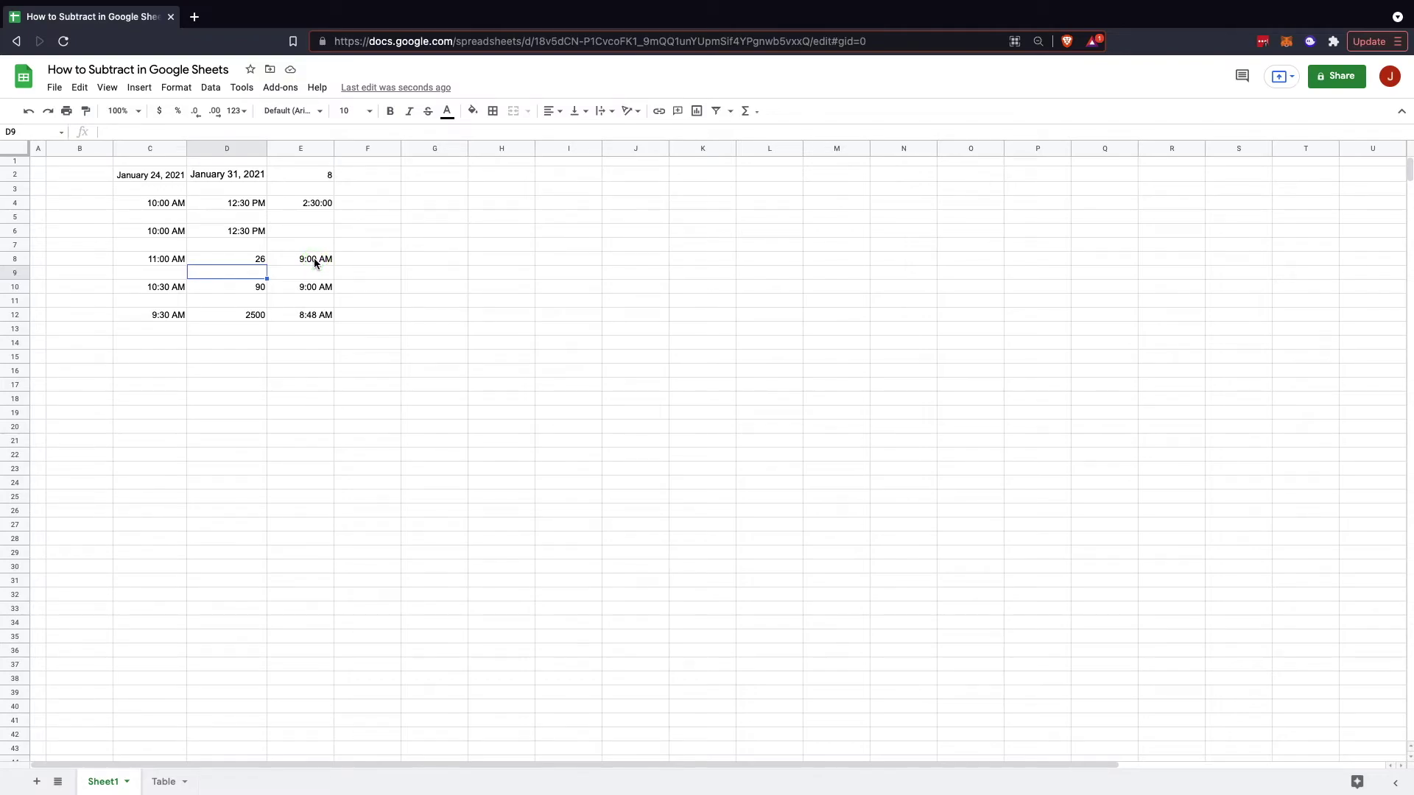
pyautogui.click(166, 344)
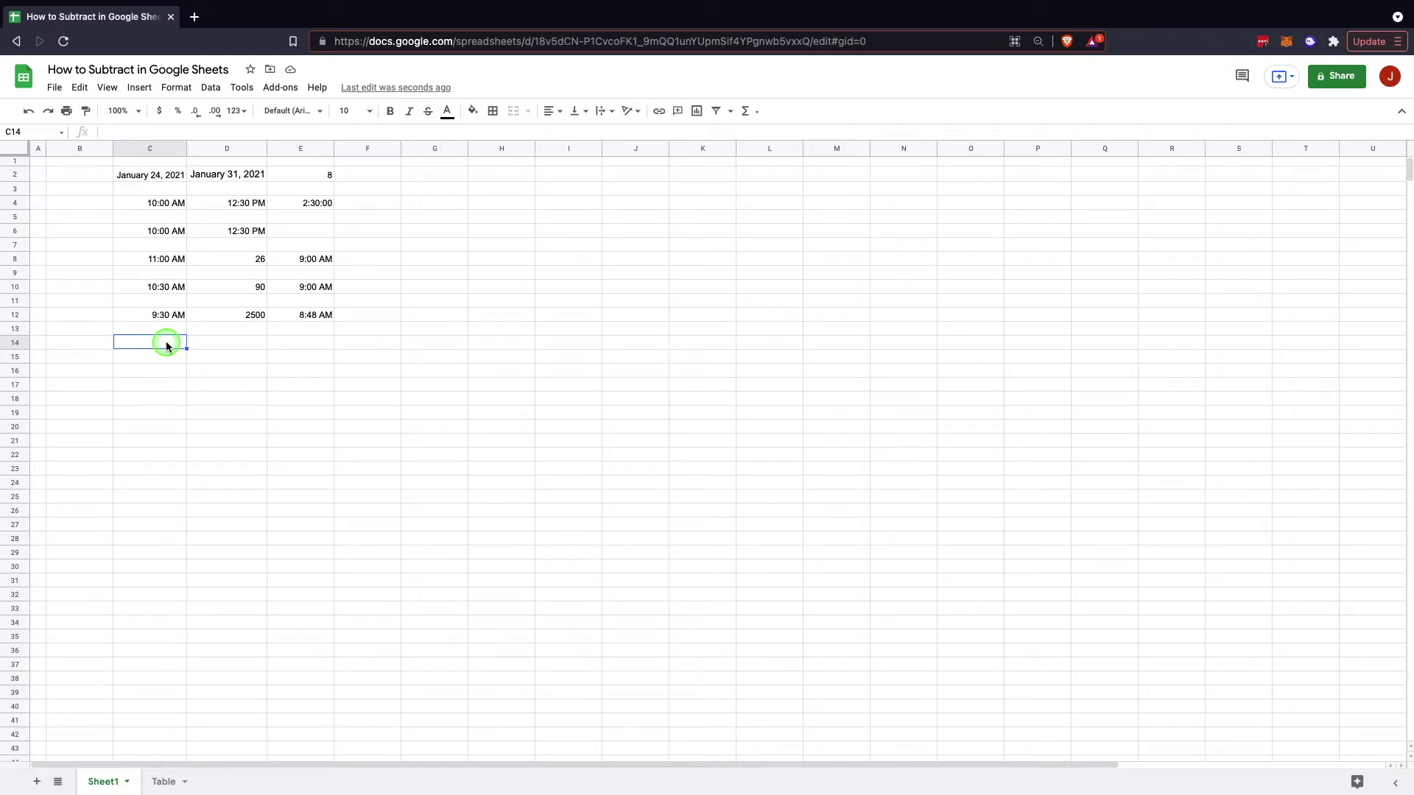
# - Put 10:00 AM in C14 and =C14-TIME(2,35,15) in D14, giving 7:24 AM
pyautogui.write('10:00 AM')
pyautogui.press('Tab')
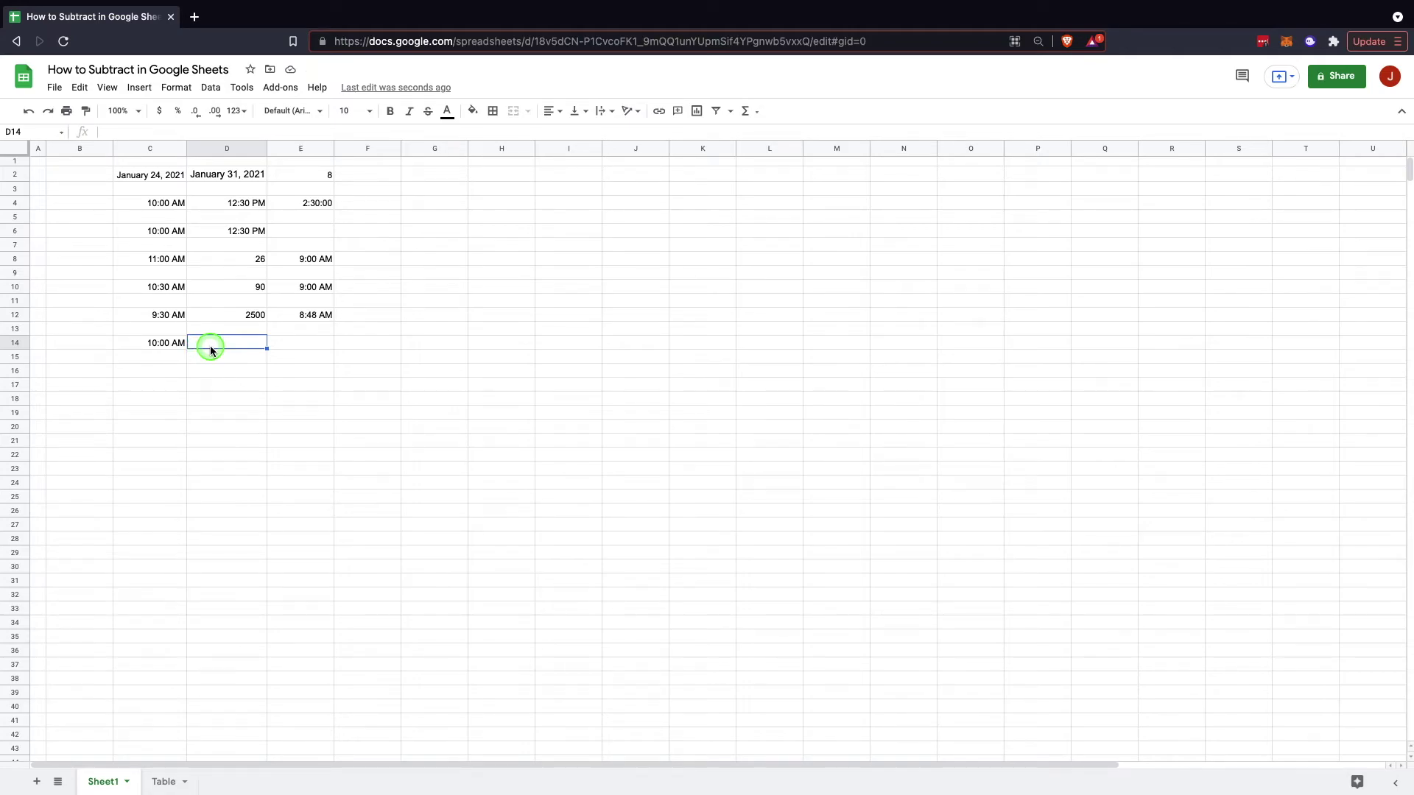
pyautogui.write('=')
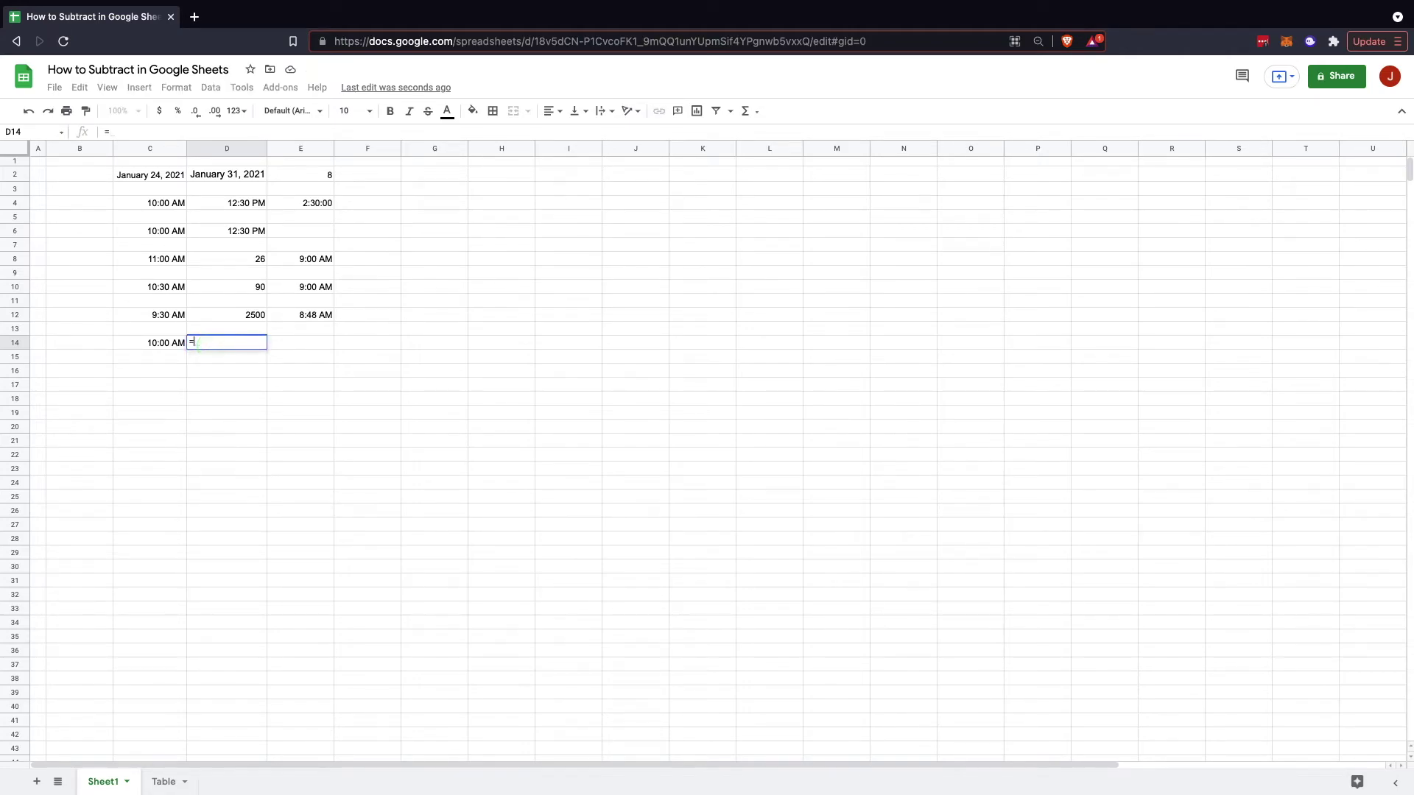
pyautogui.click(176, 345)
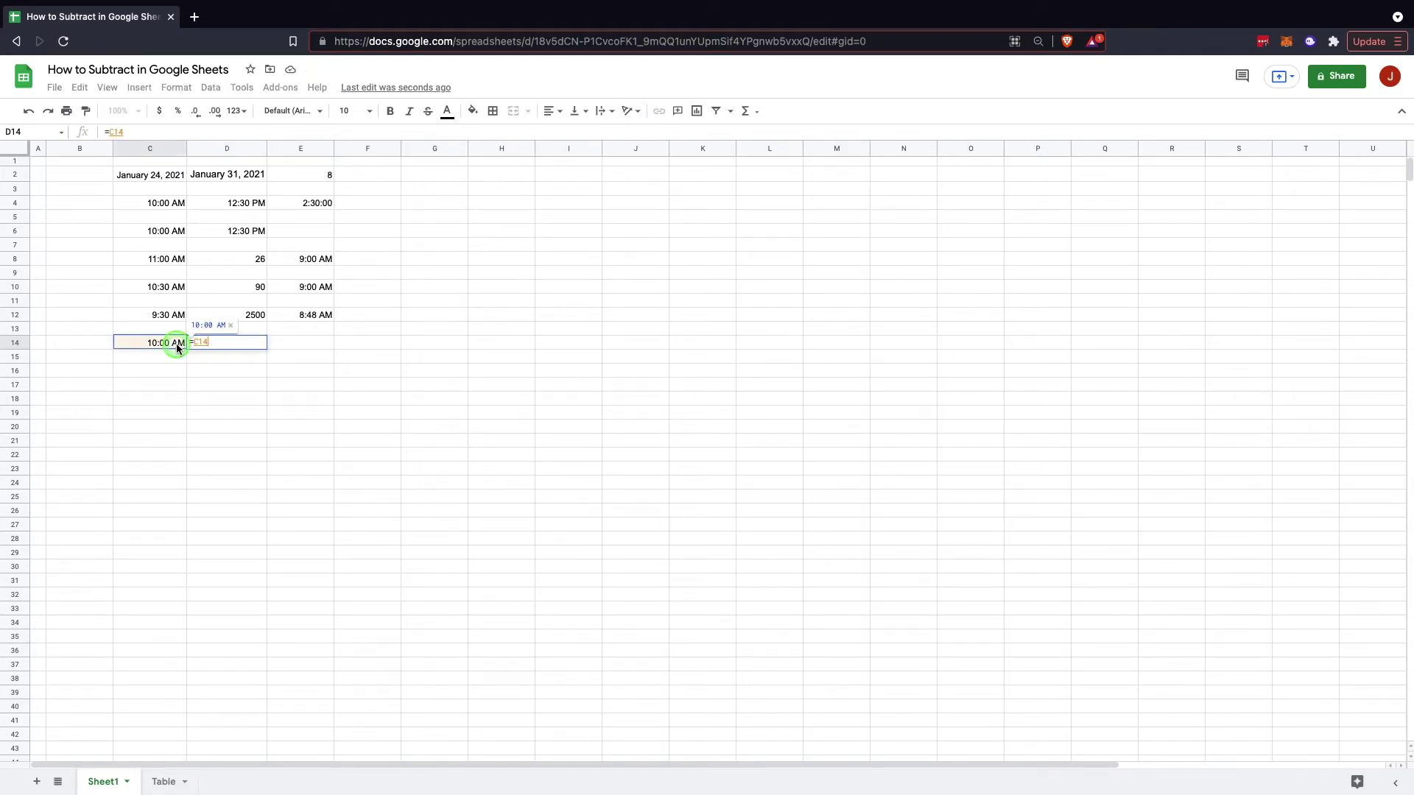
pyautogui.write('-TIME')
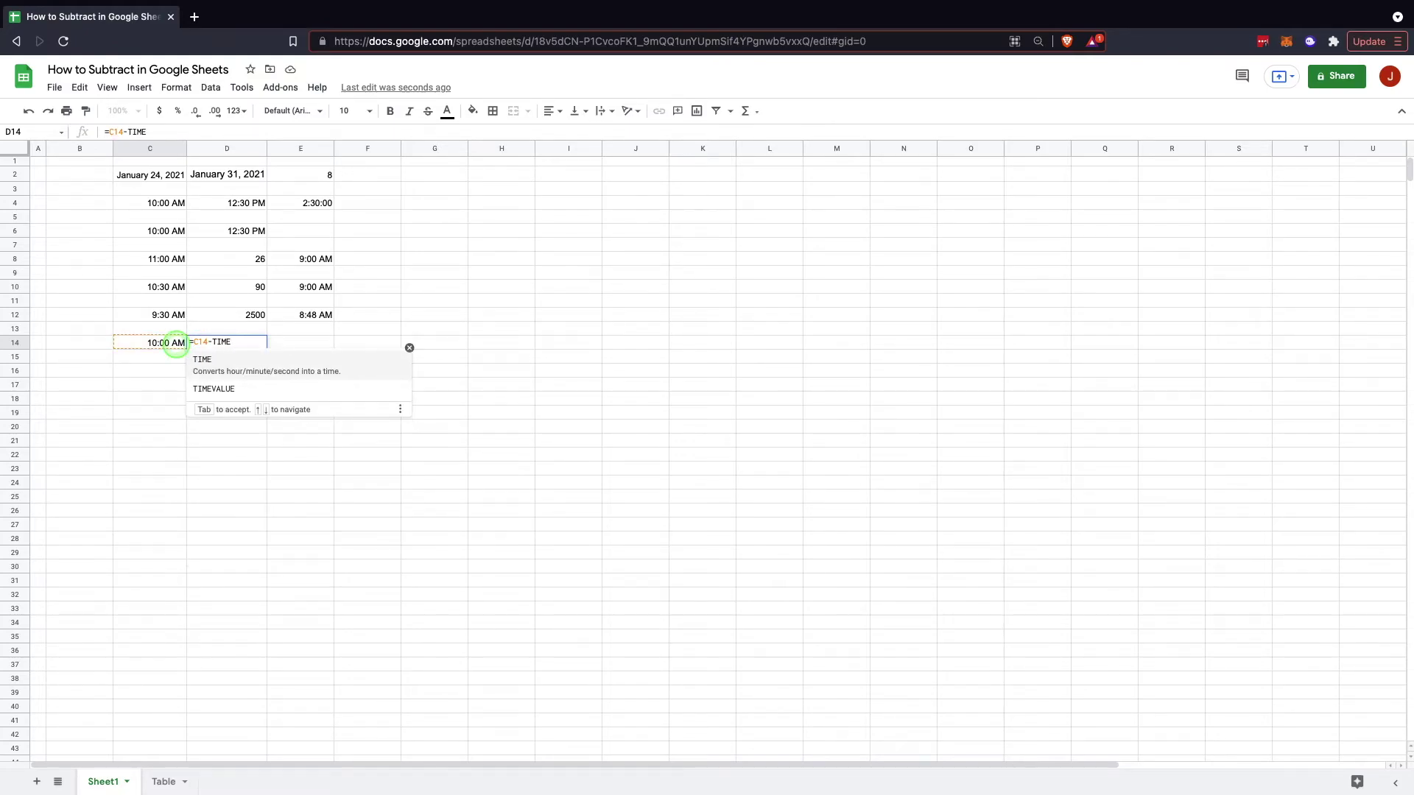
pyautogui.write('(')
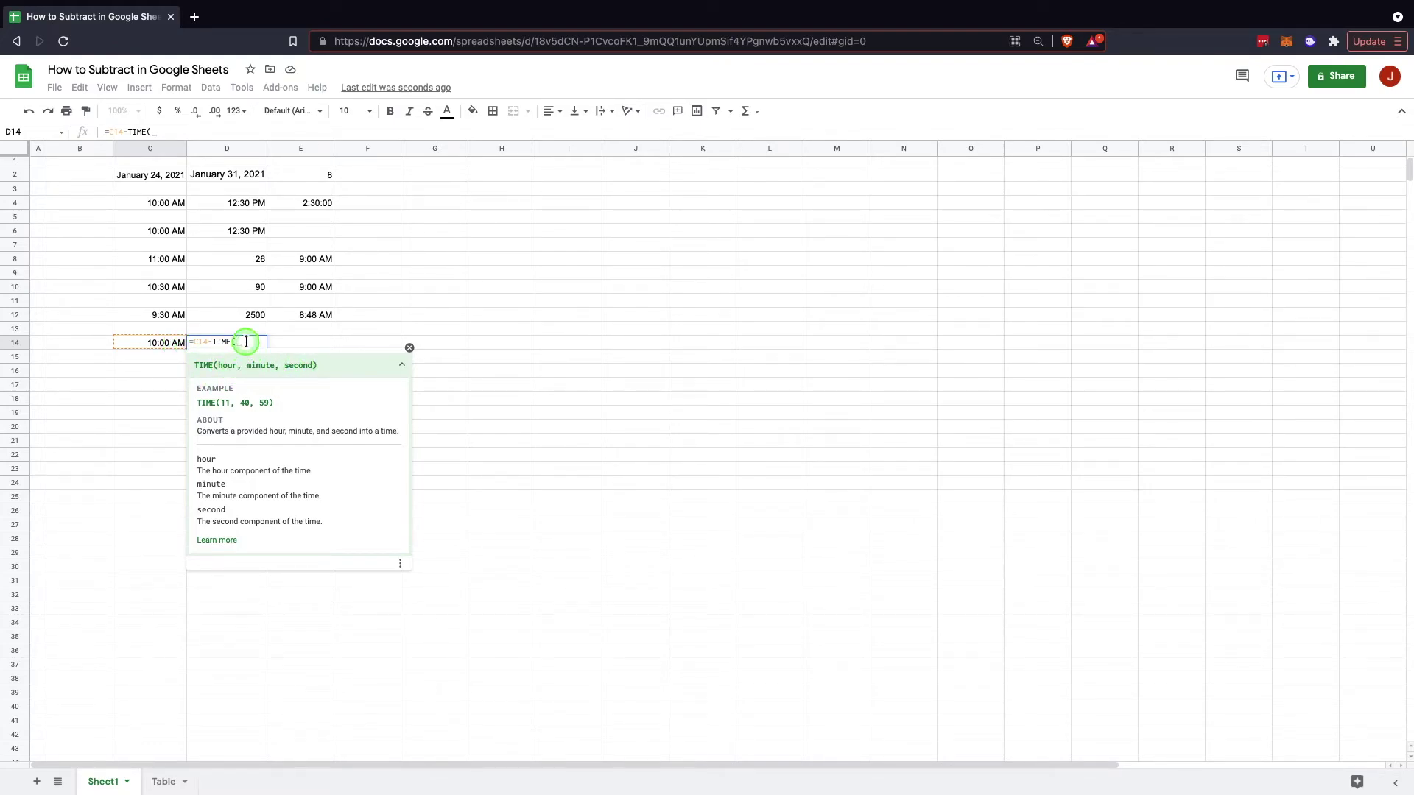
pyautogui.write('2')
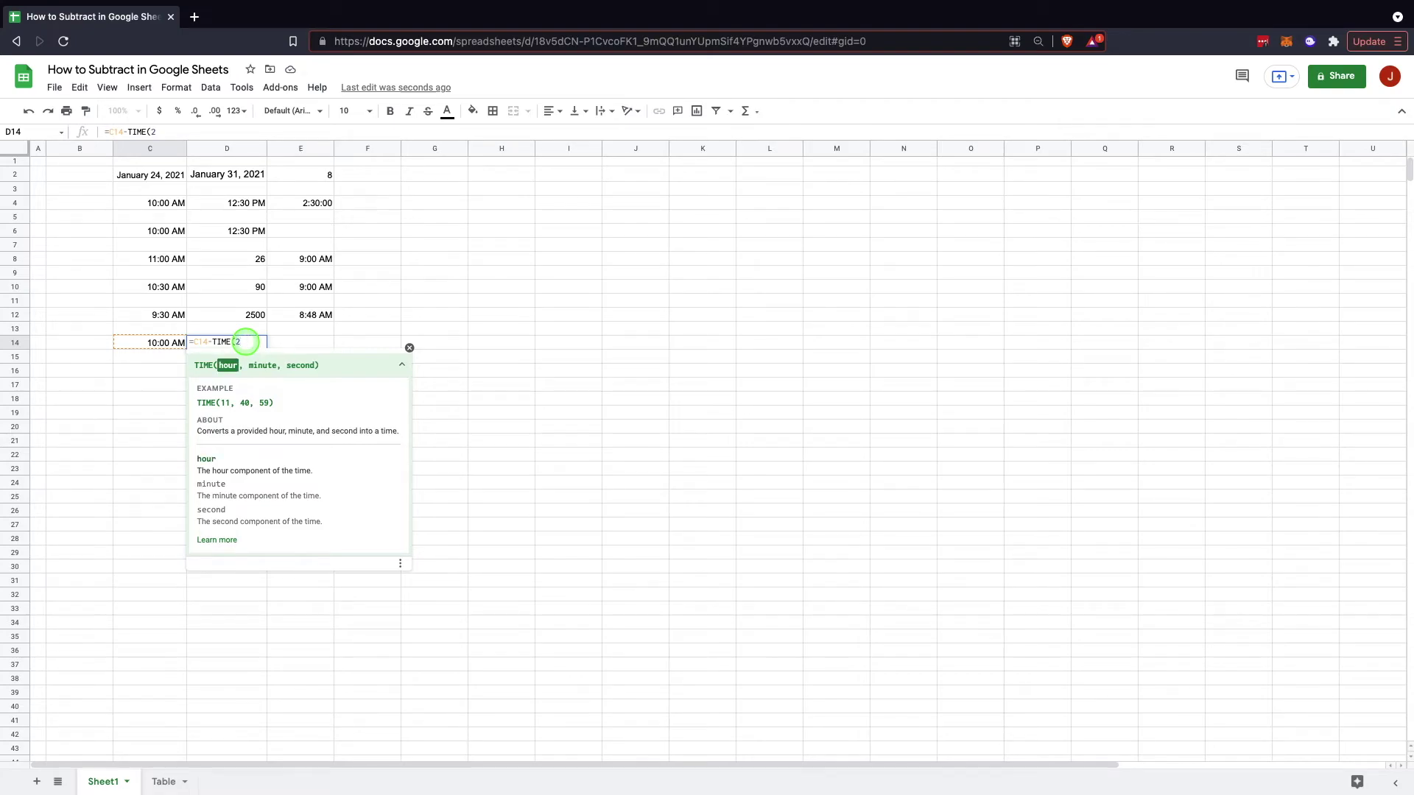
pyautogui.write(',35')
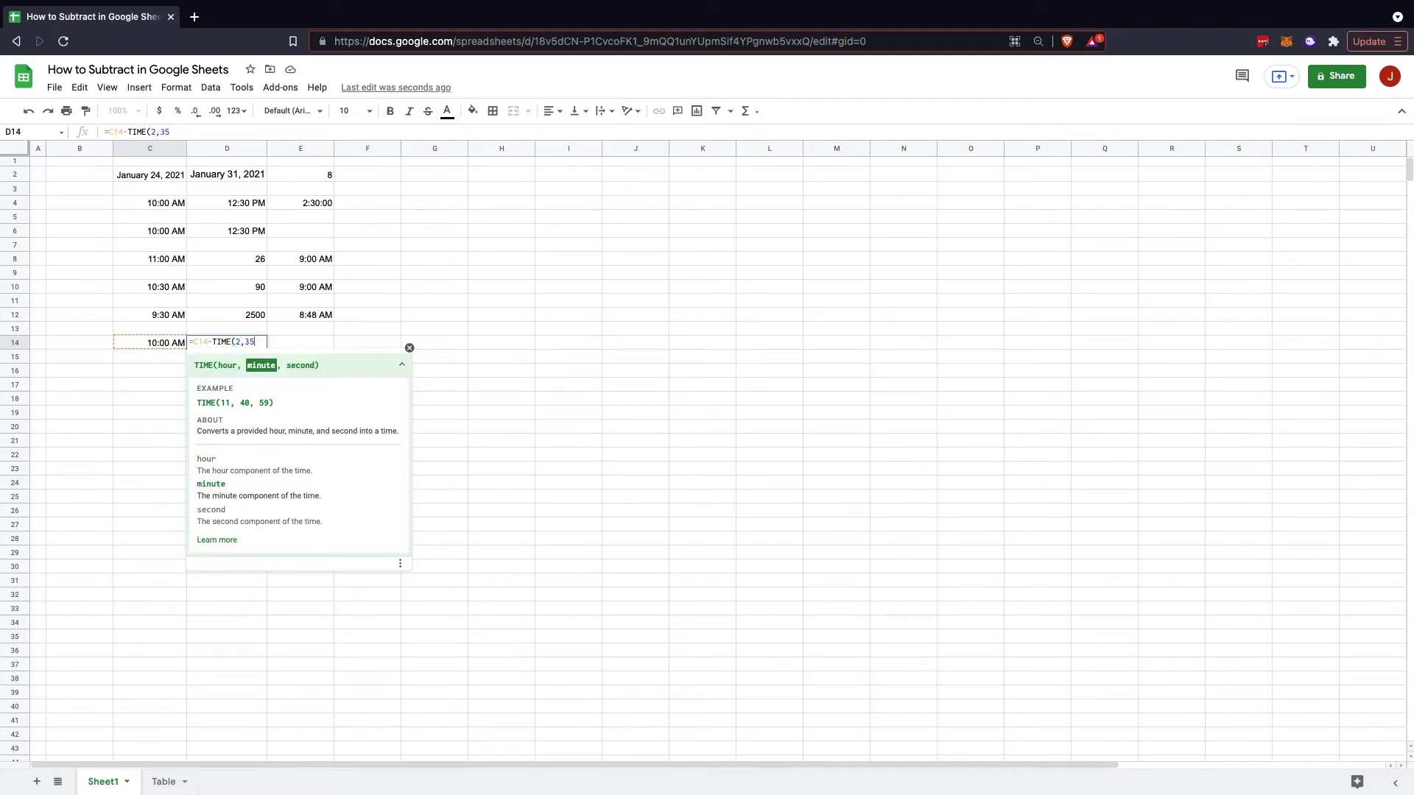
pyautogui.write(',15')
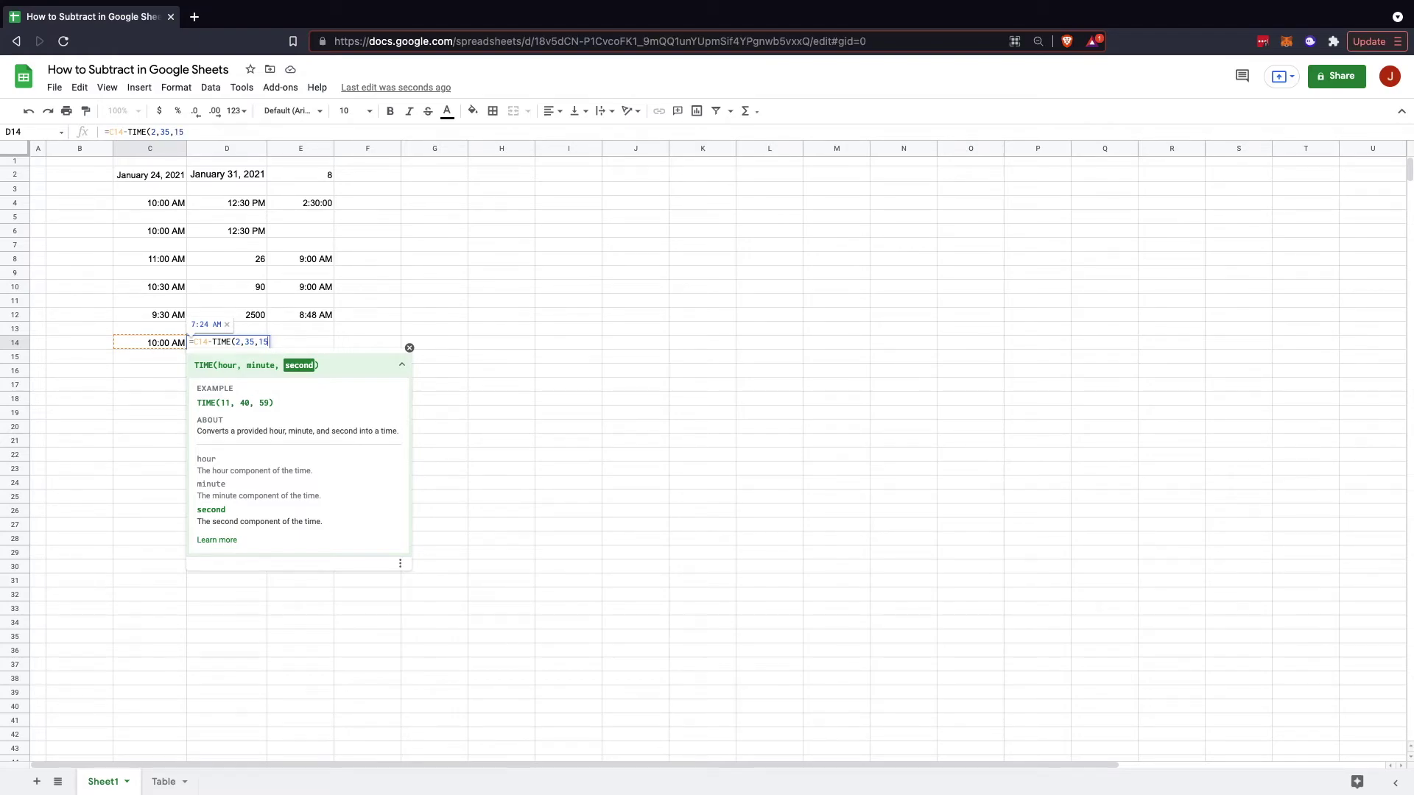
pyautogui.press('Return')
pyautogui.click(254, 346)
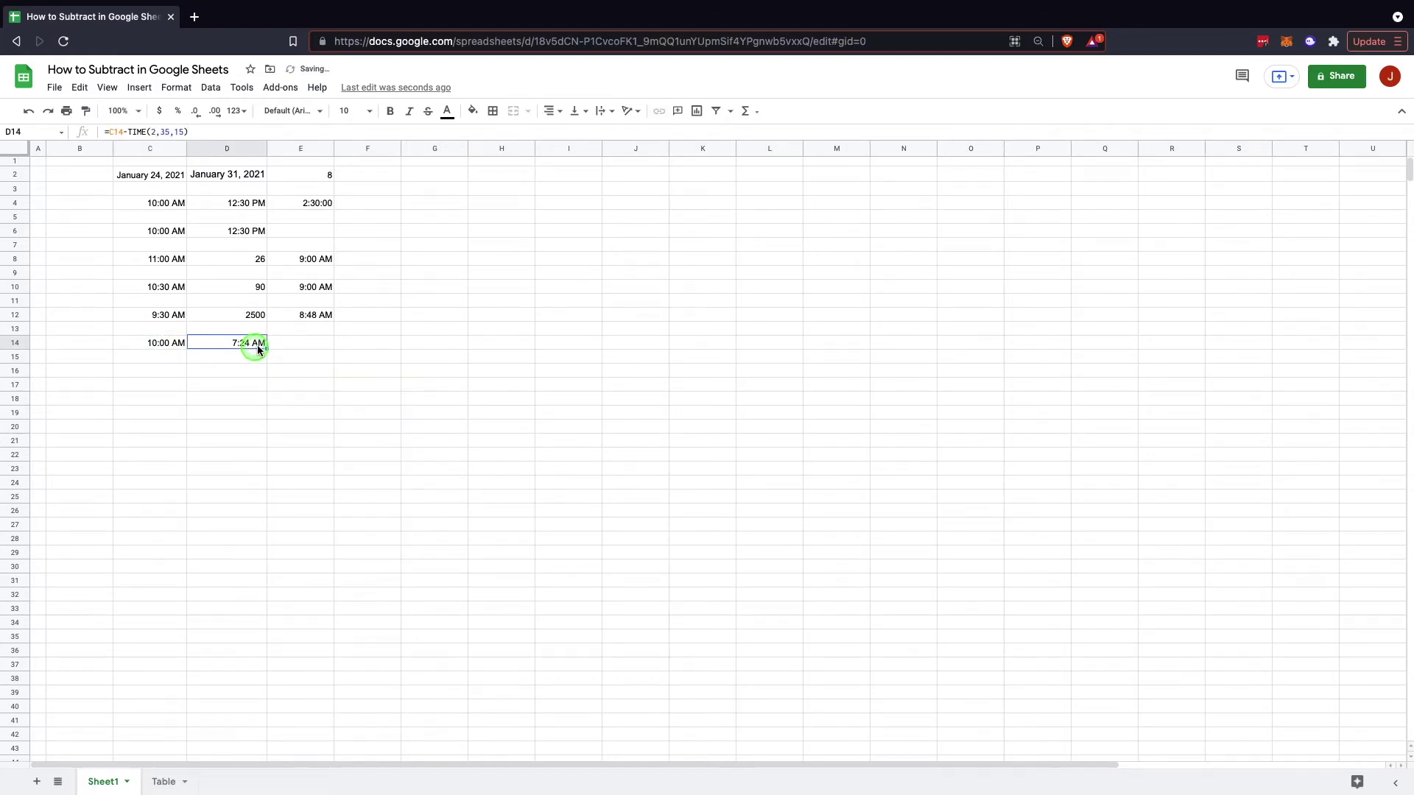
pyautogui.click(232, 108)
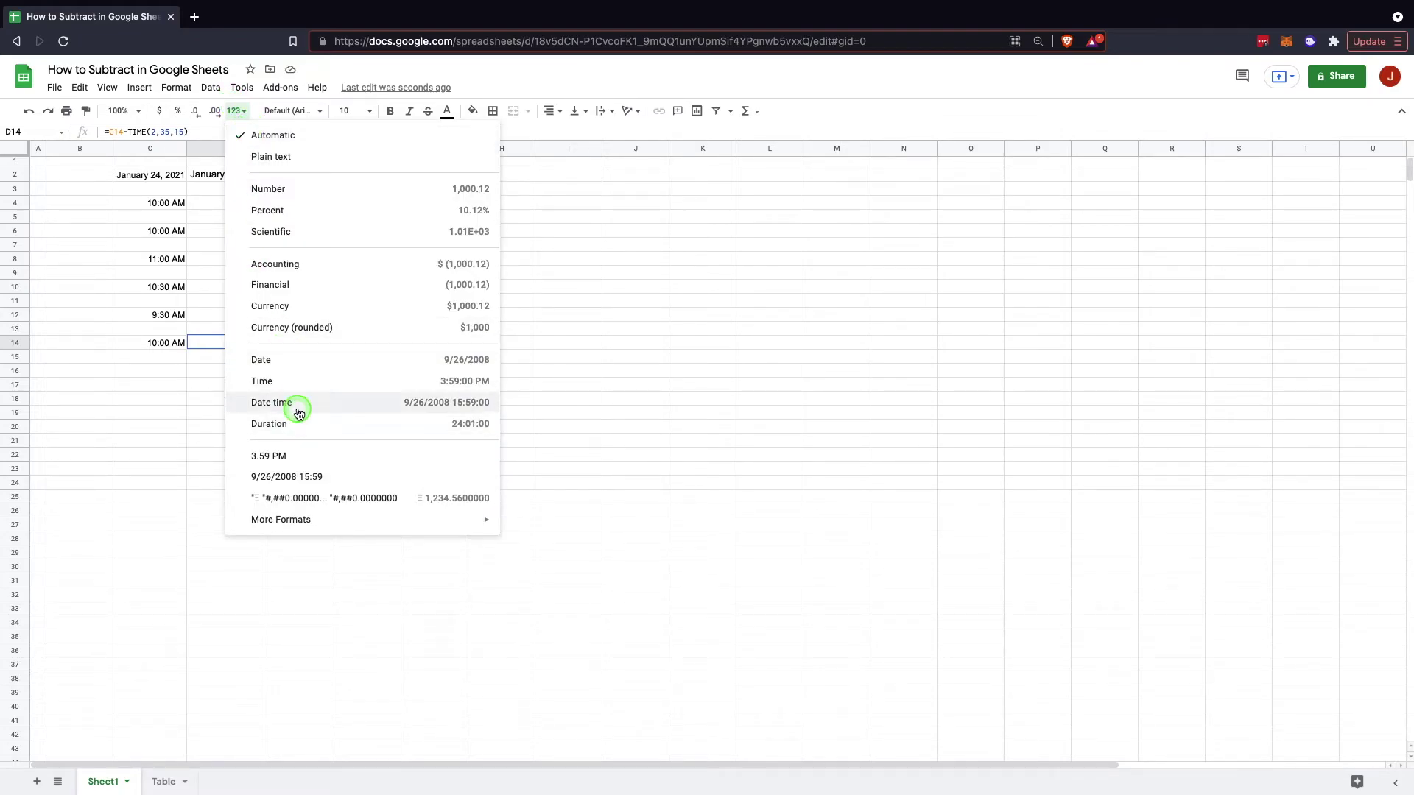
# - Format D14 as a time with seconds so it reads 8:00:00 AM
pyautogui.click(287, 382)
pyautogui.click(383, 357)
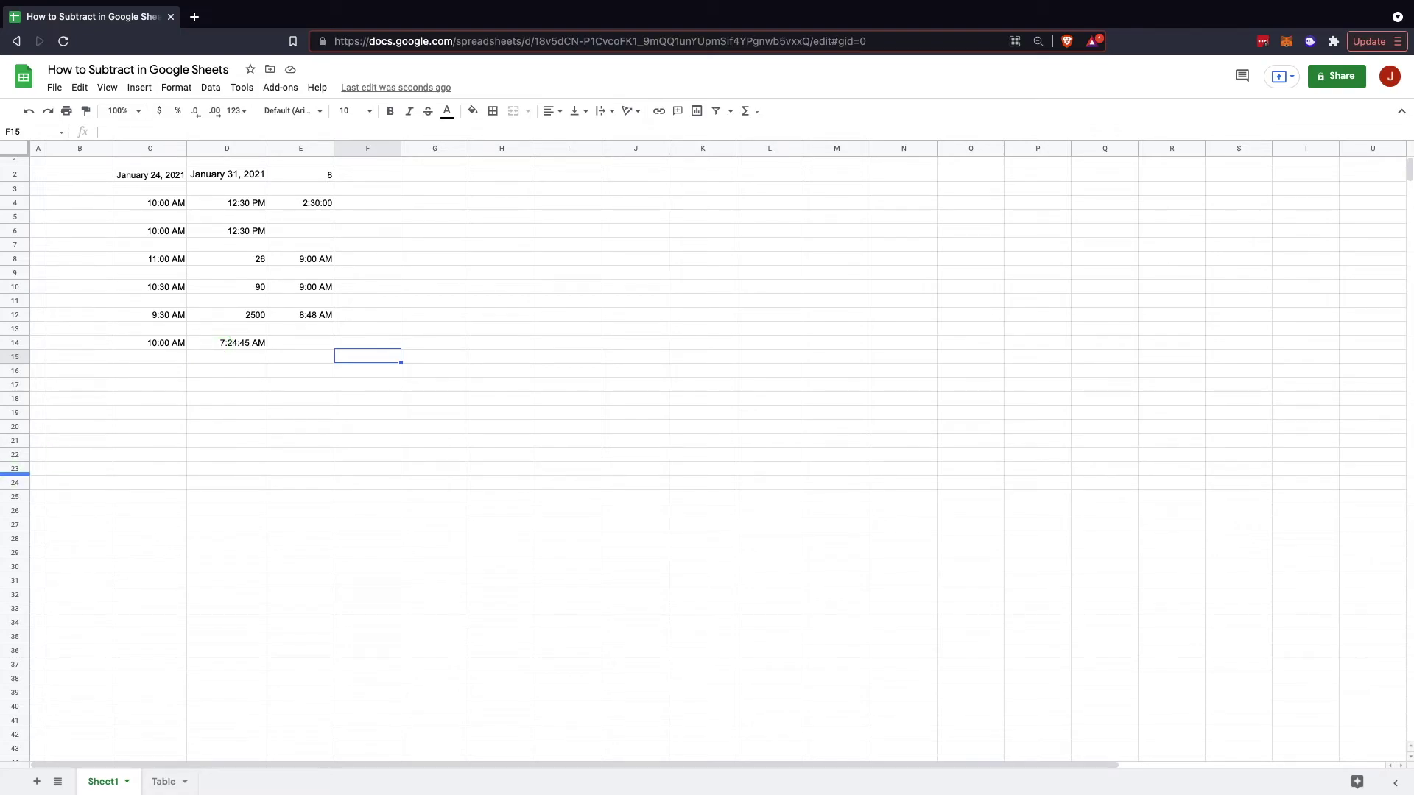
pyautogui.hotkey('ctrl', 'z')
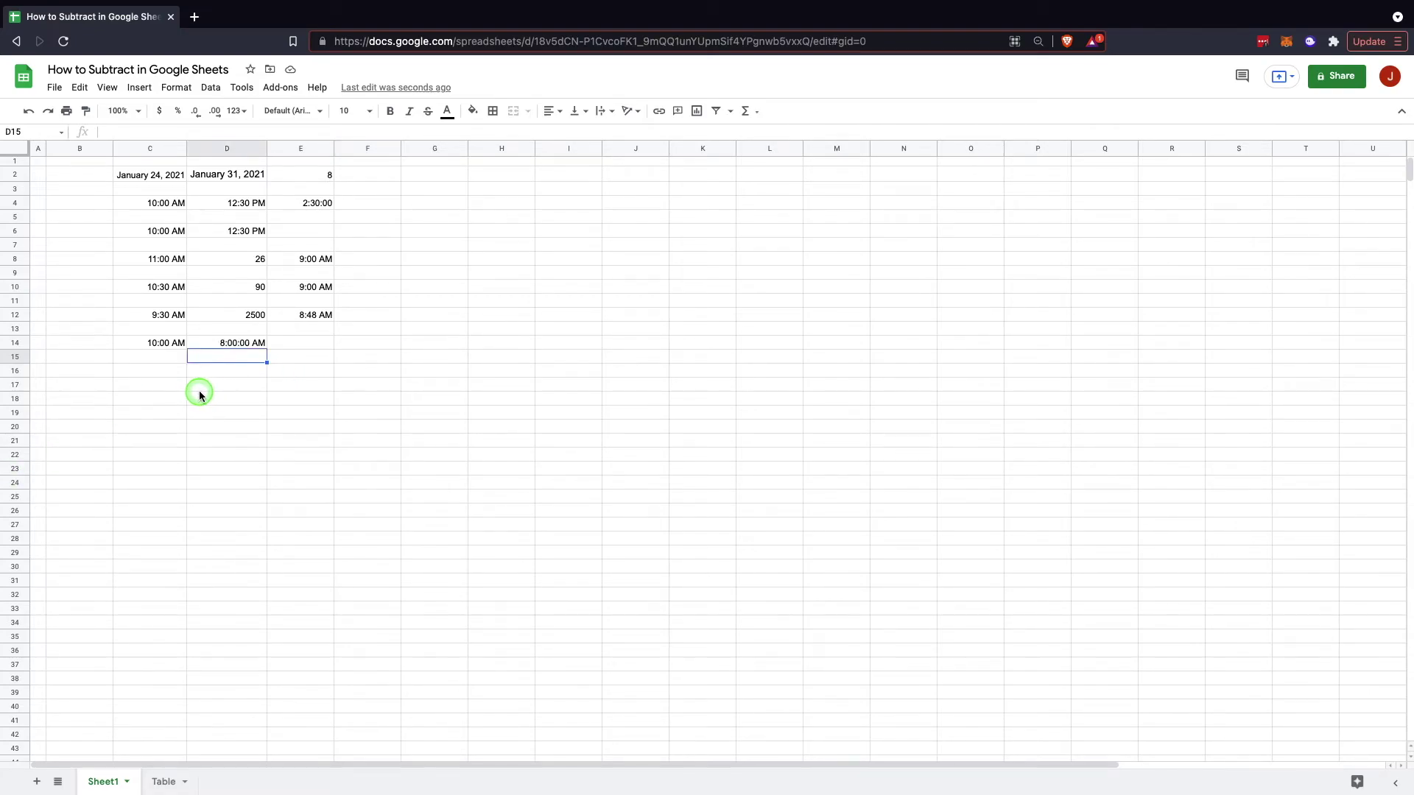
pyautogui.click(171, 372)
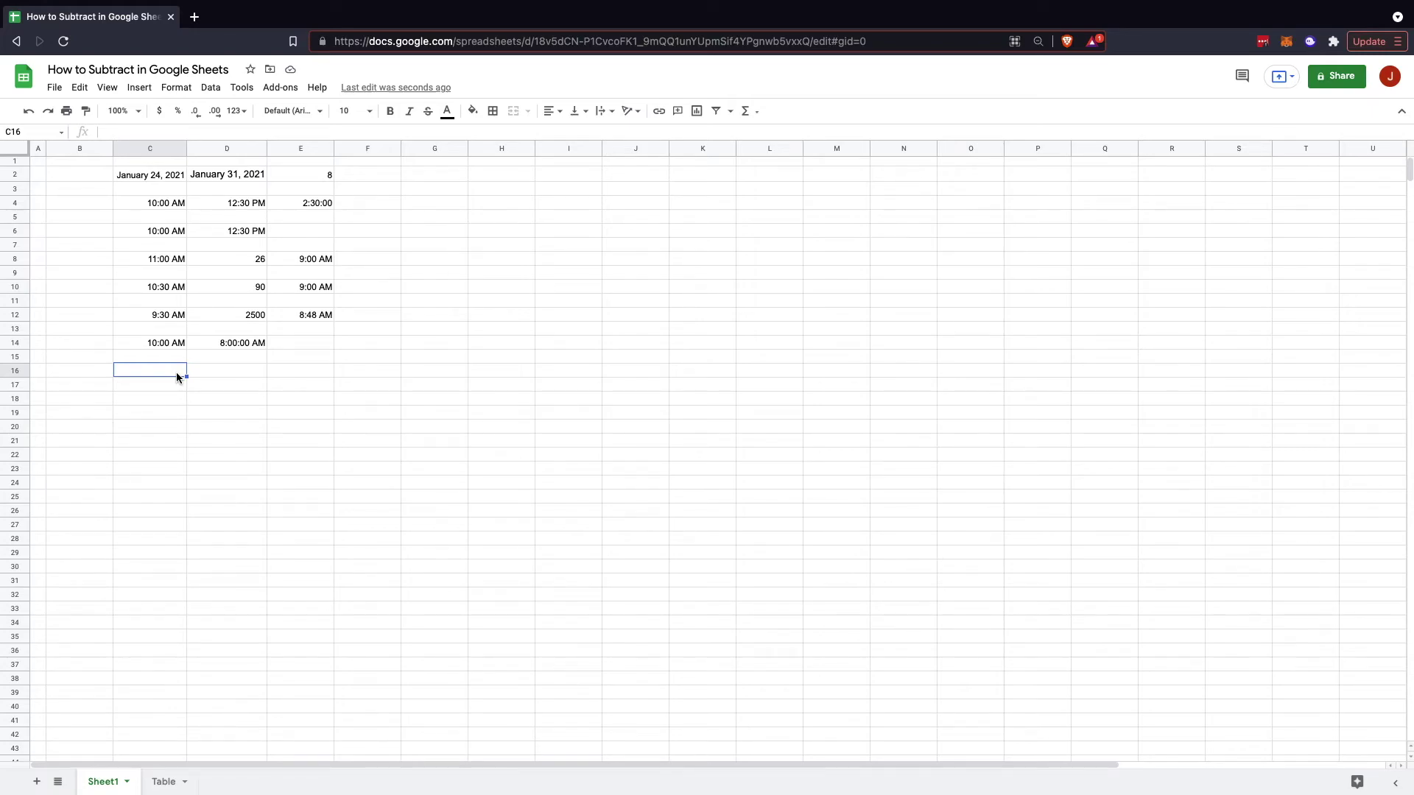
pyautogui.write('=')
pyautogui.press('BackSpace')
pyautogui.click(373, 203)
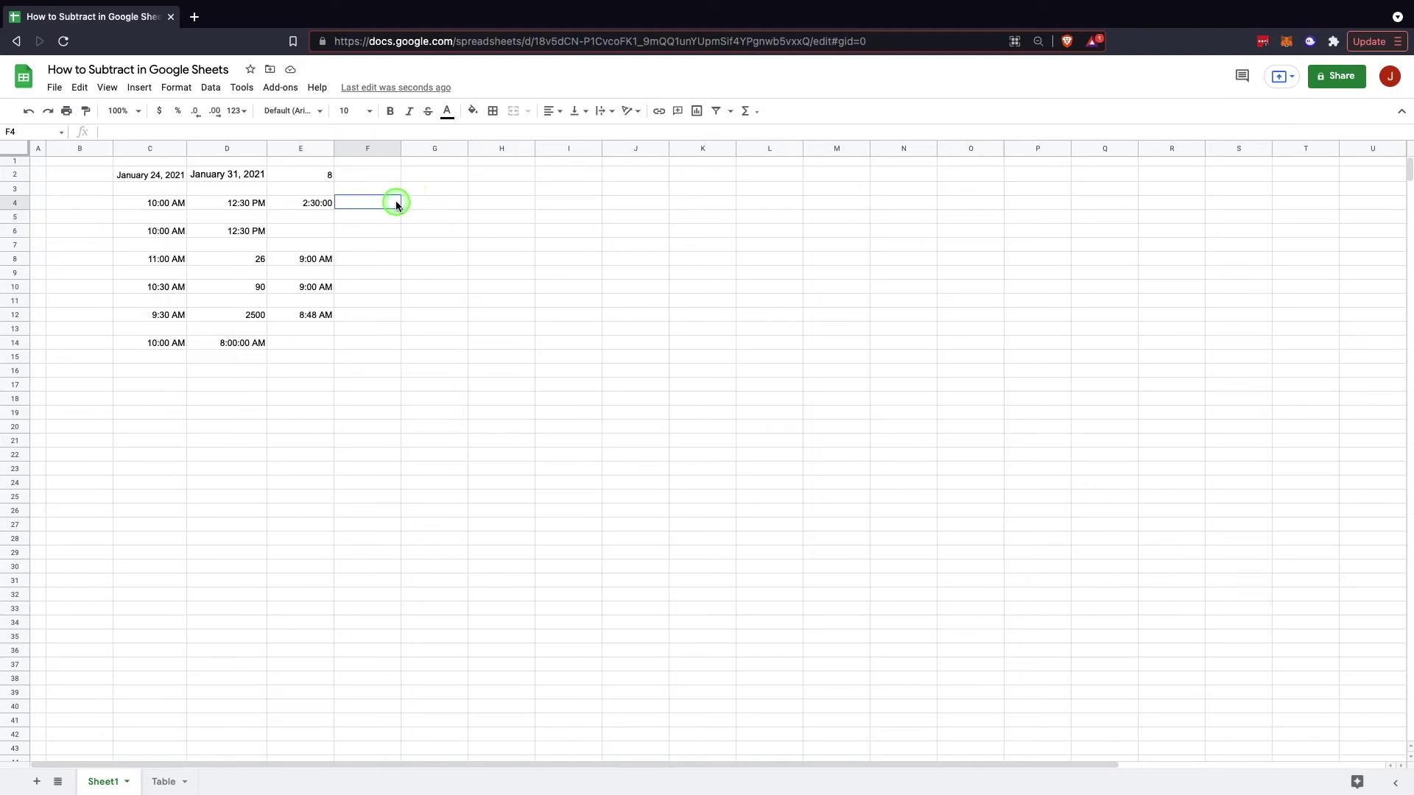
pyautogui.write('=MINU')
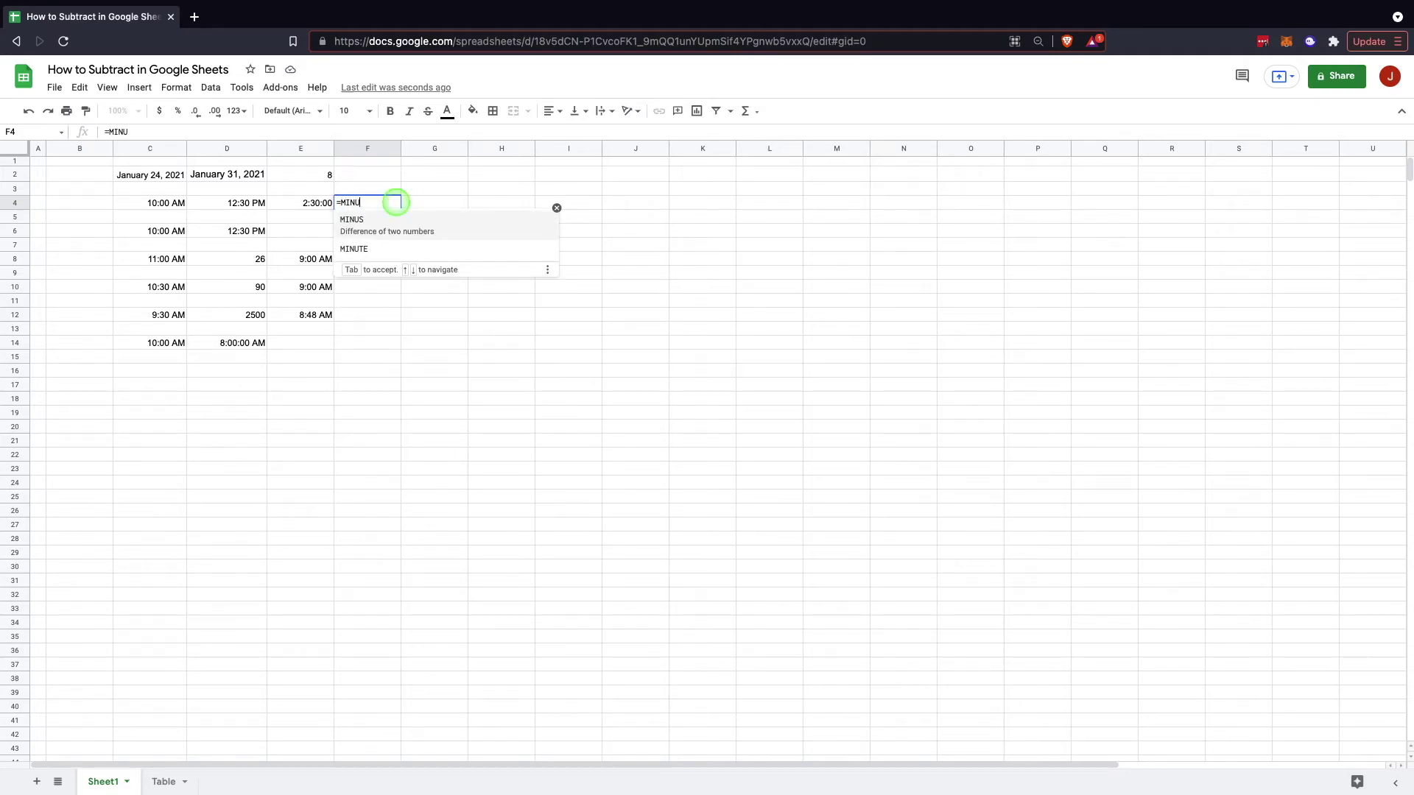
pyautogui.press('Tab')
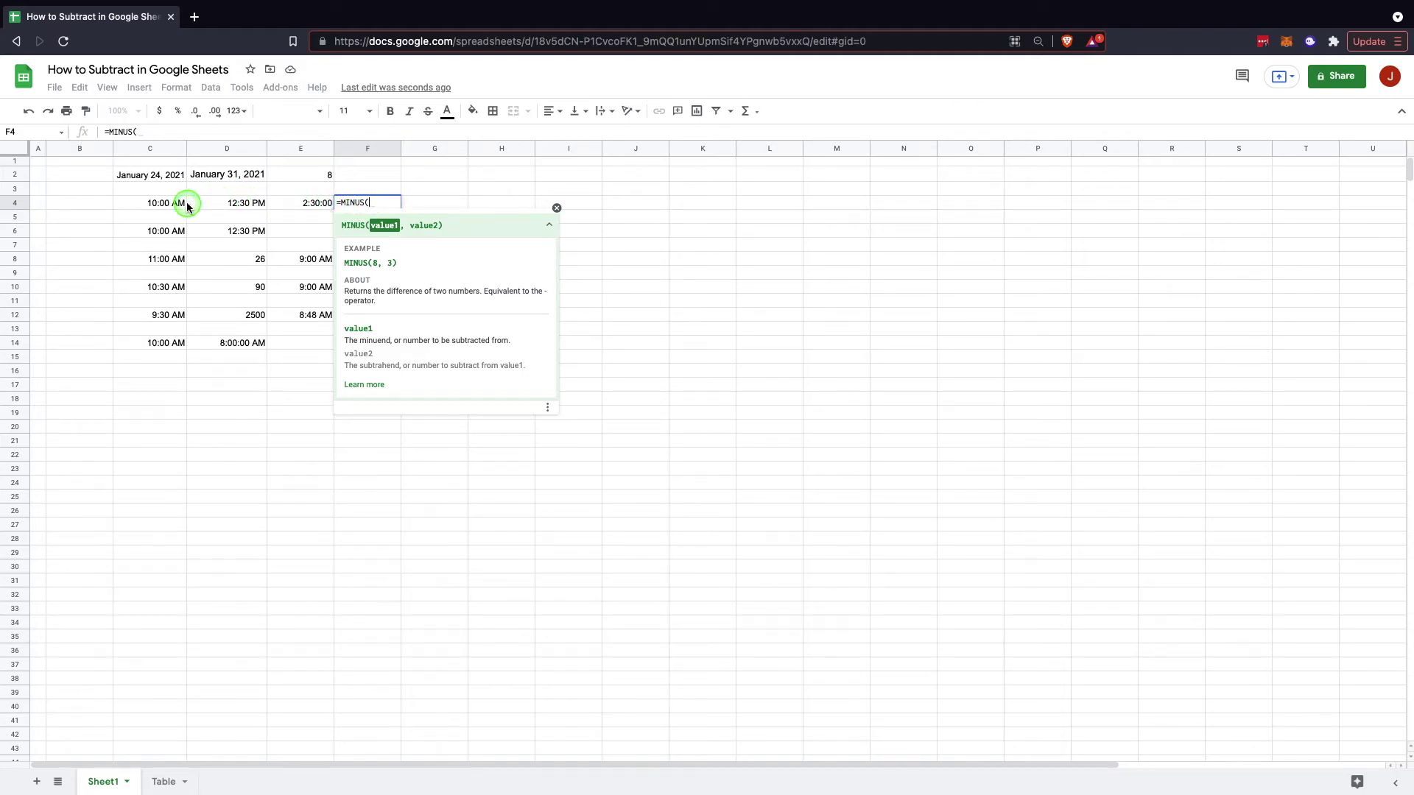
pyautogui.click(248, 209)
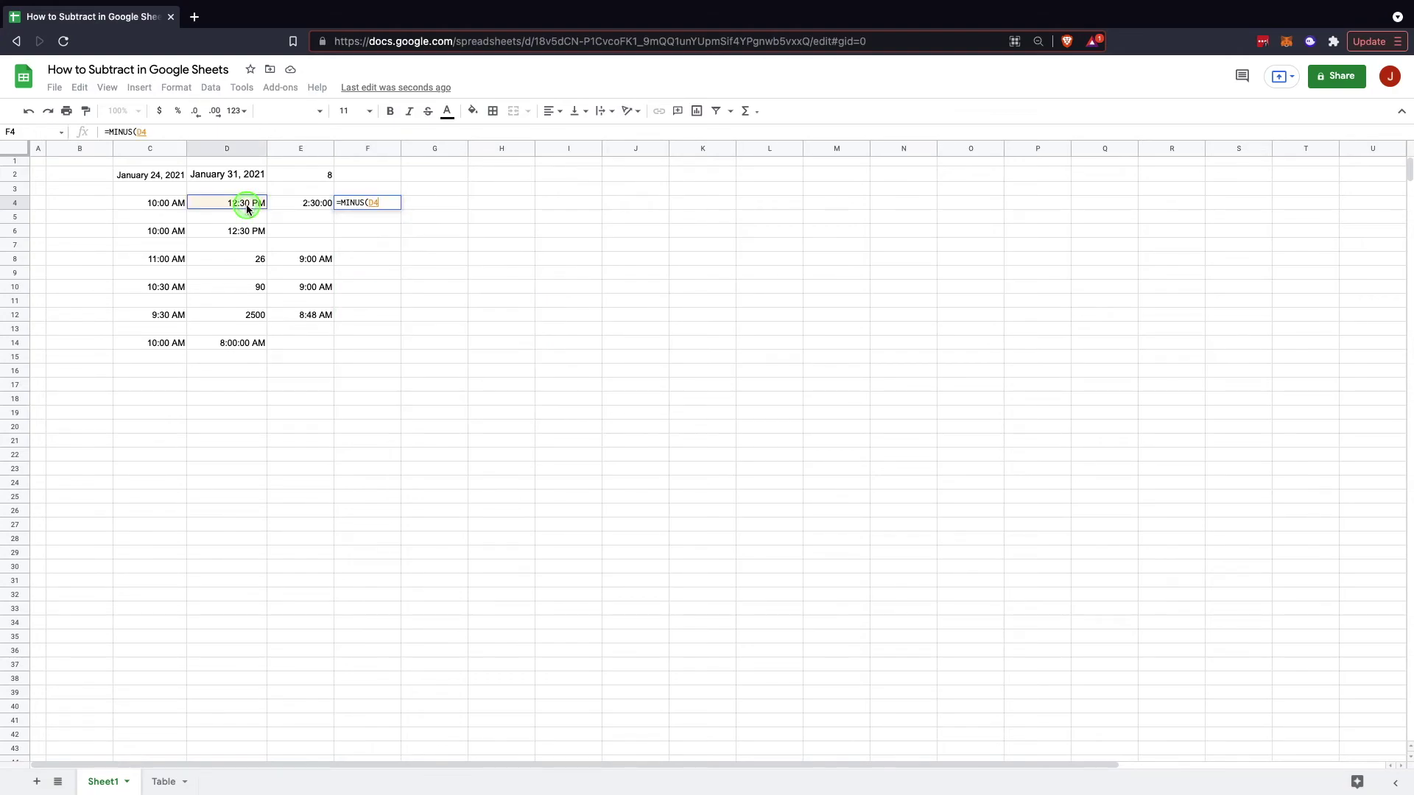
pyautogui.write(',')
pyautogui.click(172, 208)
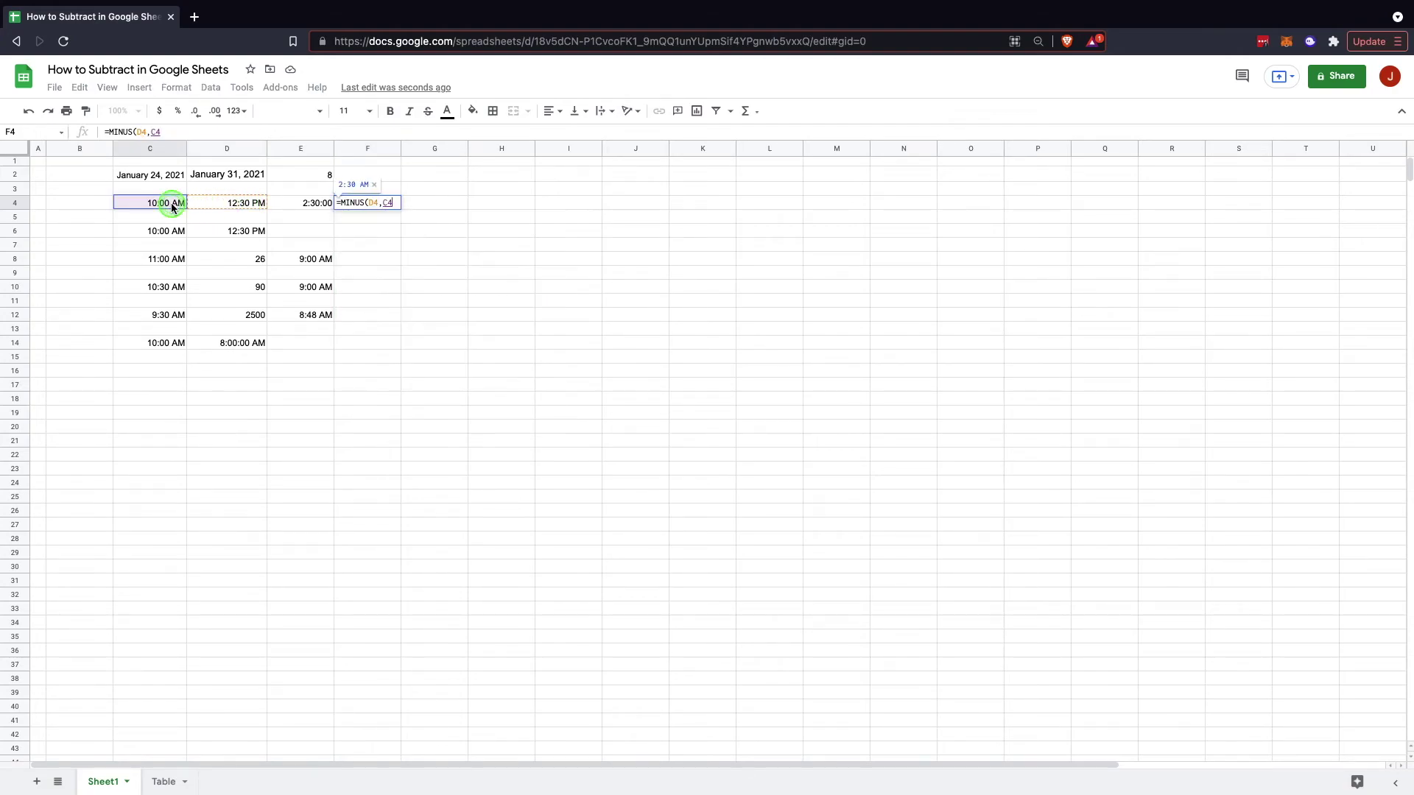
pyautogui.press('Return')
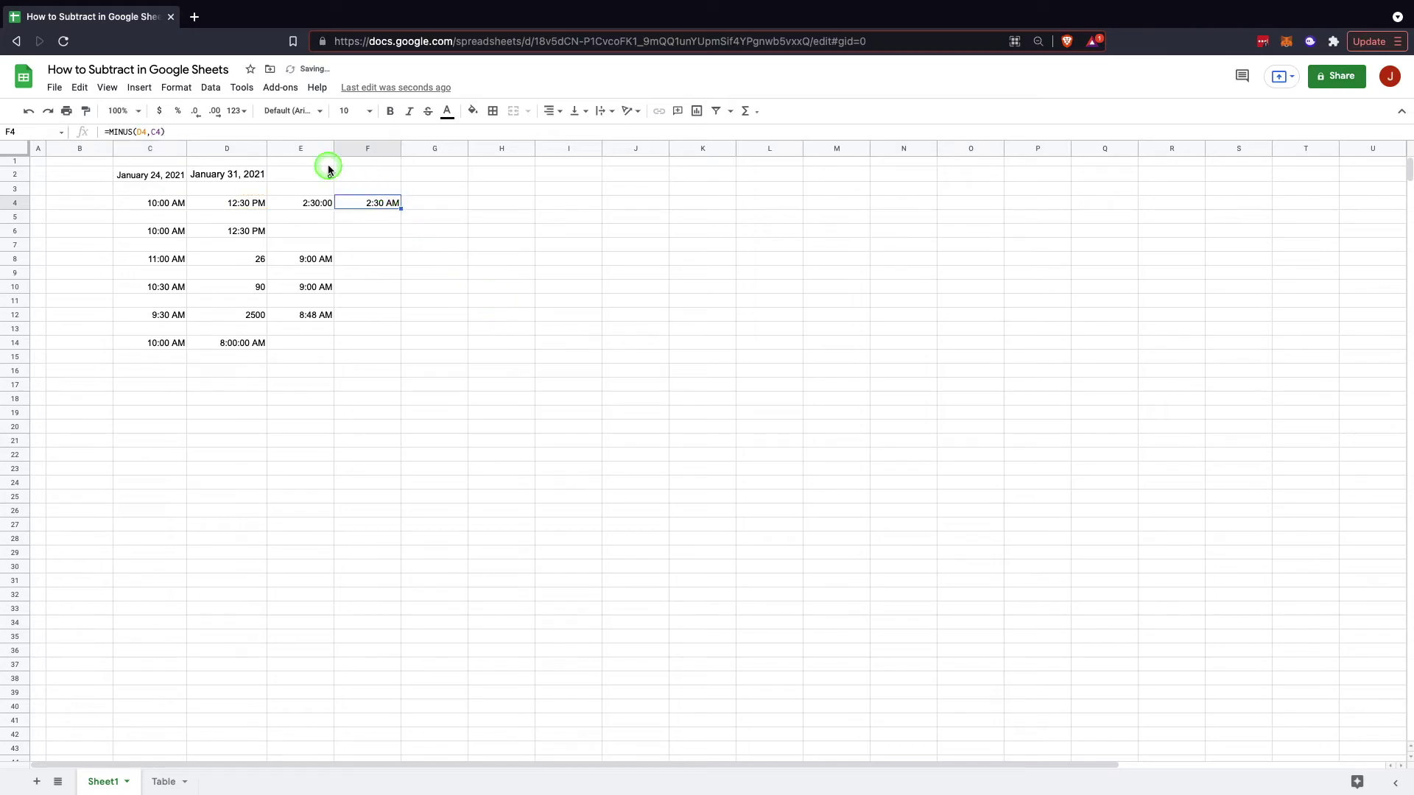
pyautogui.click(385, 209)
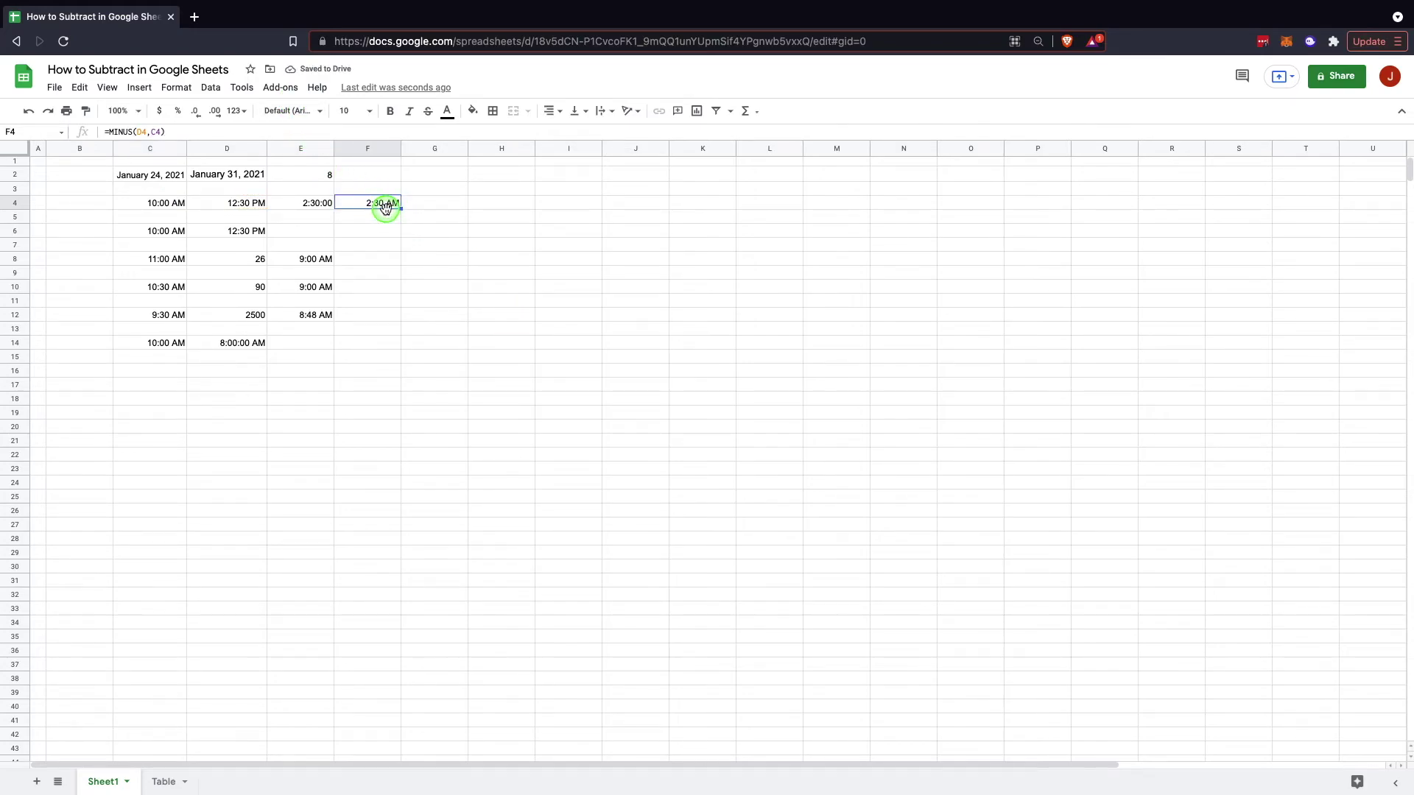
pyautogui.click(236, 118)
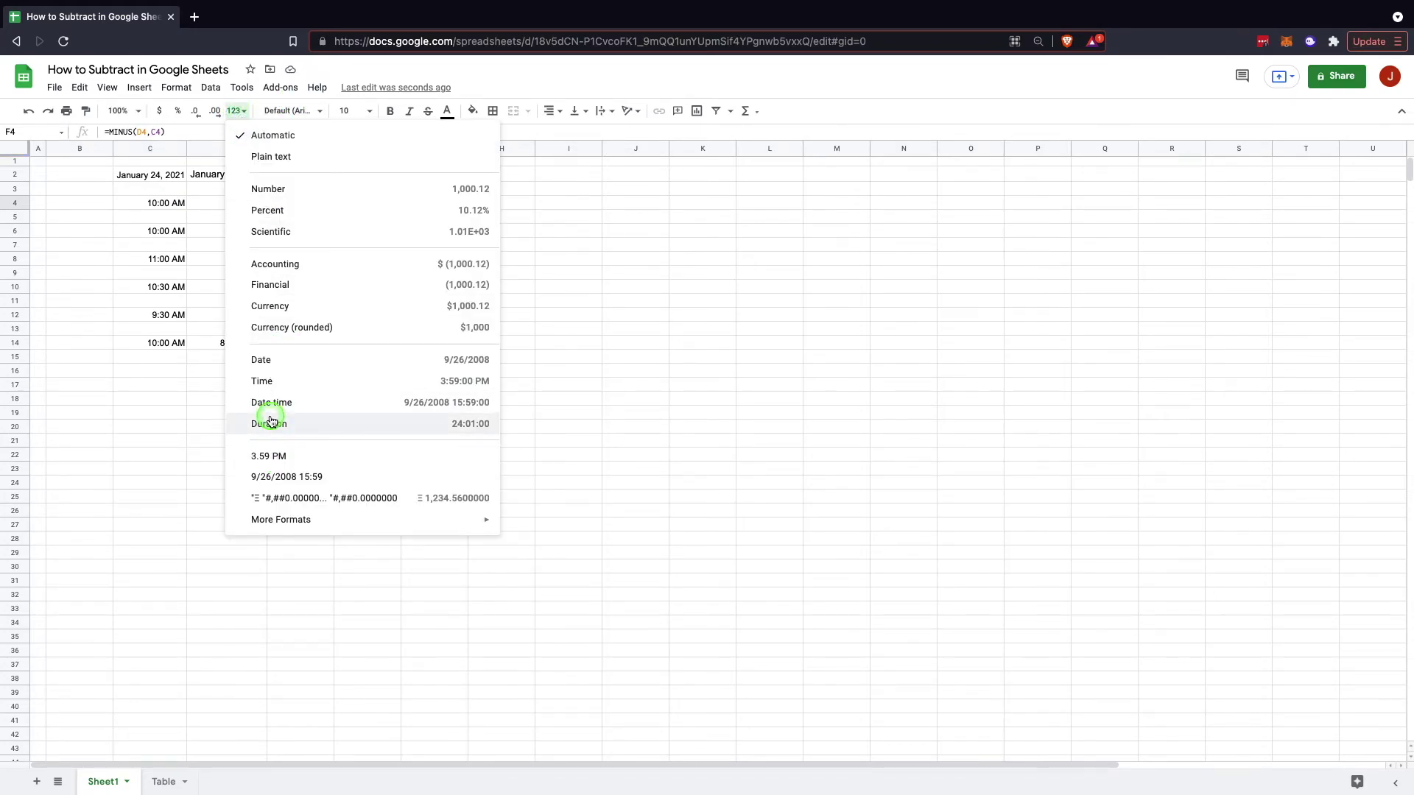
pyautogui.click(278, 427)
pyautogui.click(577, 347)
pyautogui.click(387, 205)
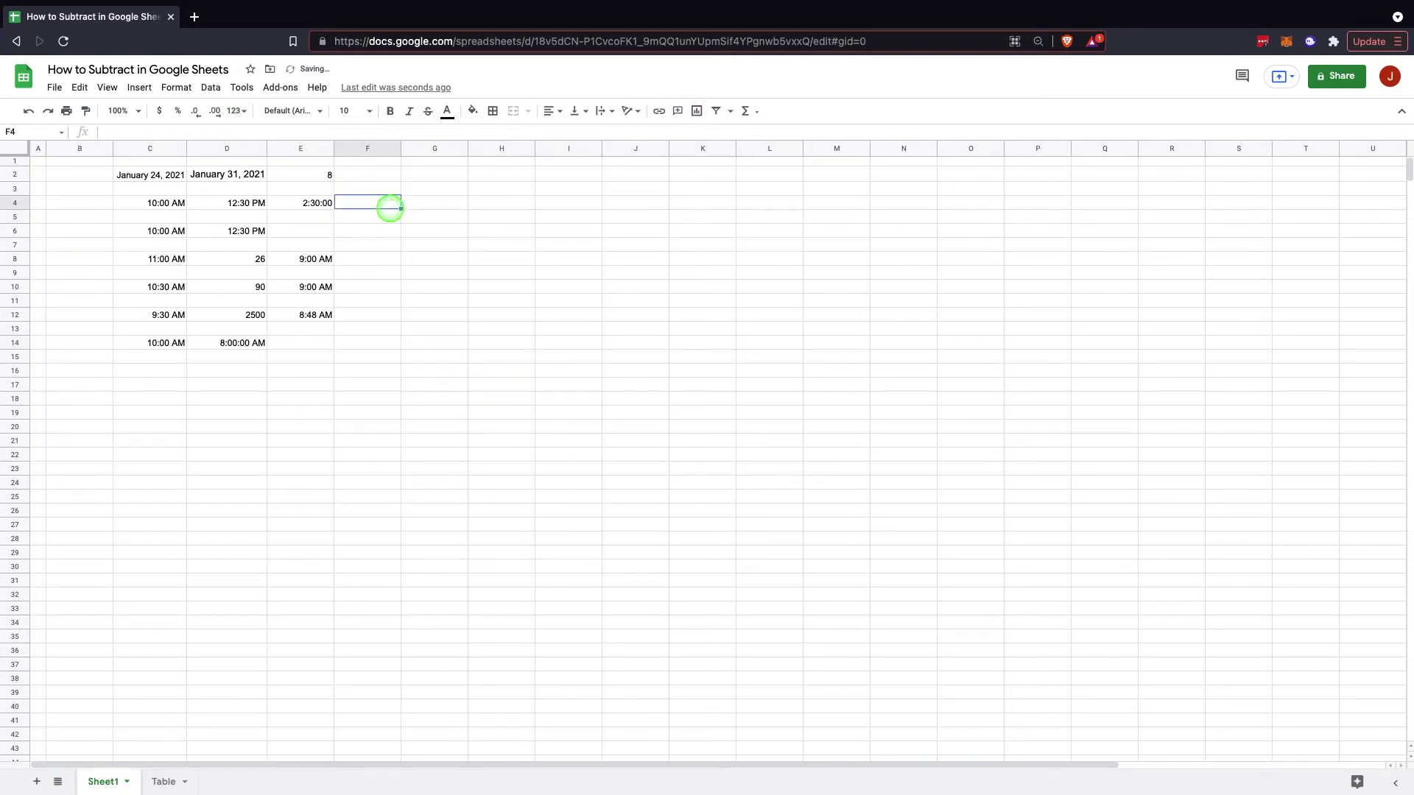
pyautogui.press('Delete')
pyautogui.click(163, 782)
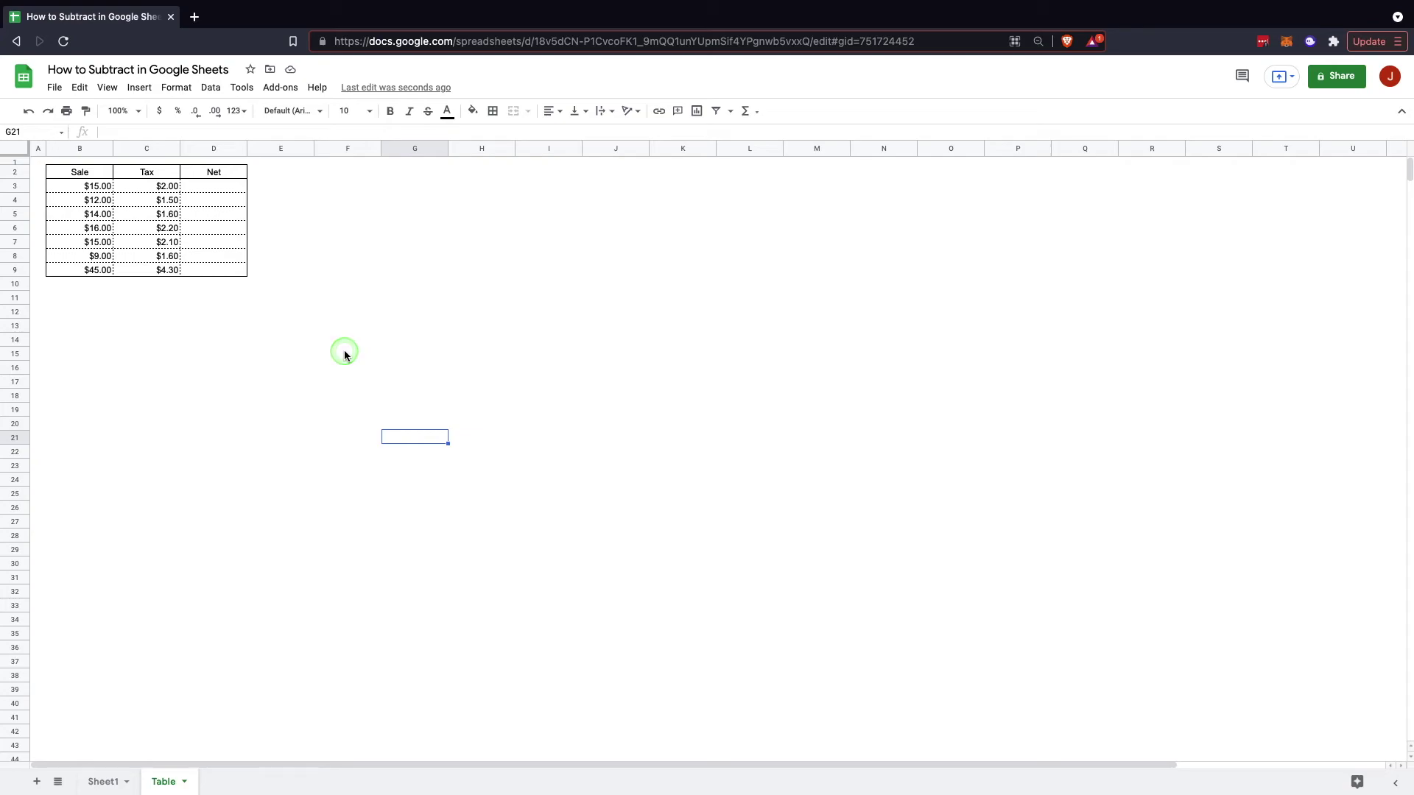
# - Add the label Total Net in F2 of the Table sheet
pyautogui.click(319, 187)
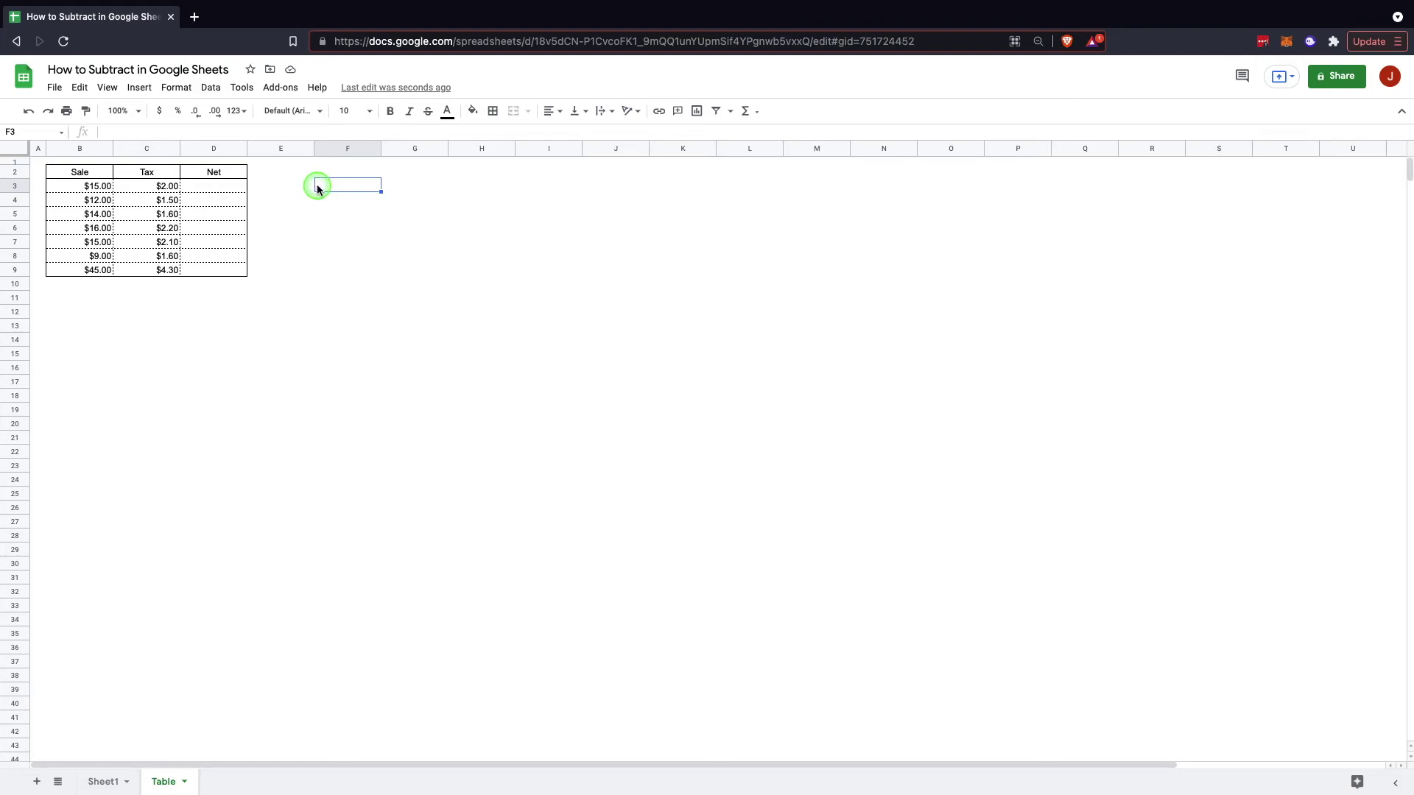
pyautogui.click(331, 178)
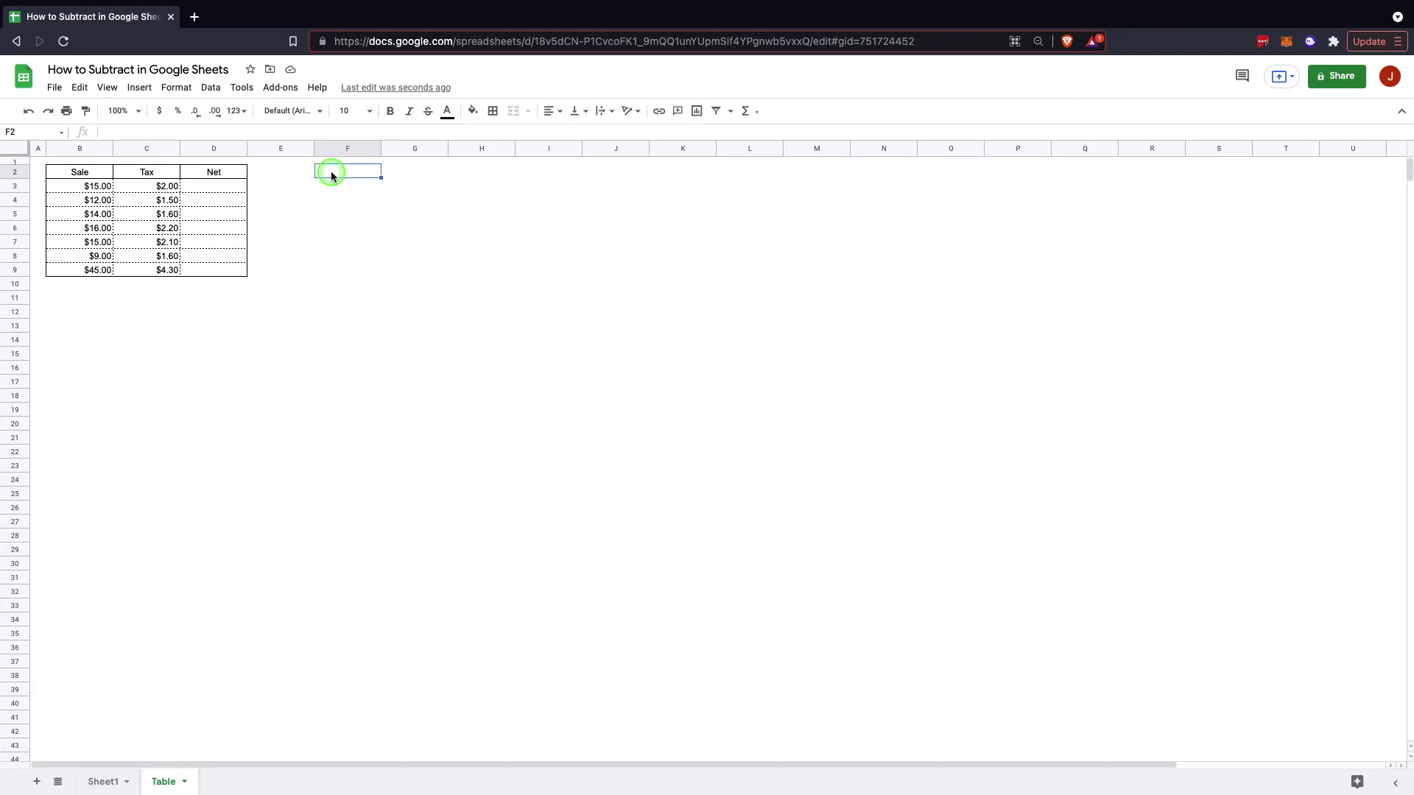
pyautogui.write('TO')
pyautogui.write('t')
pyautogui.write('al Net')
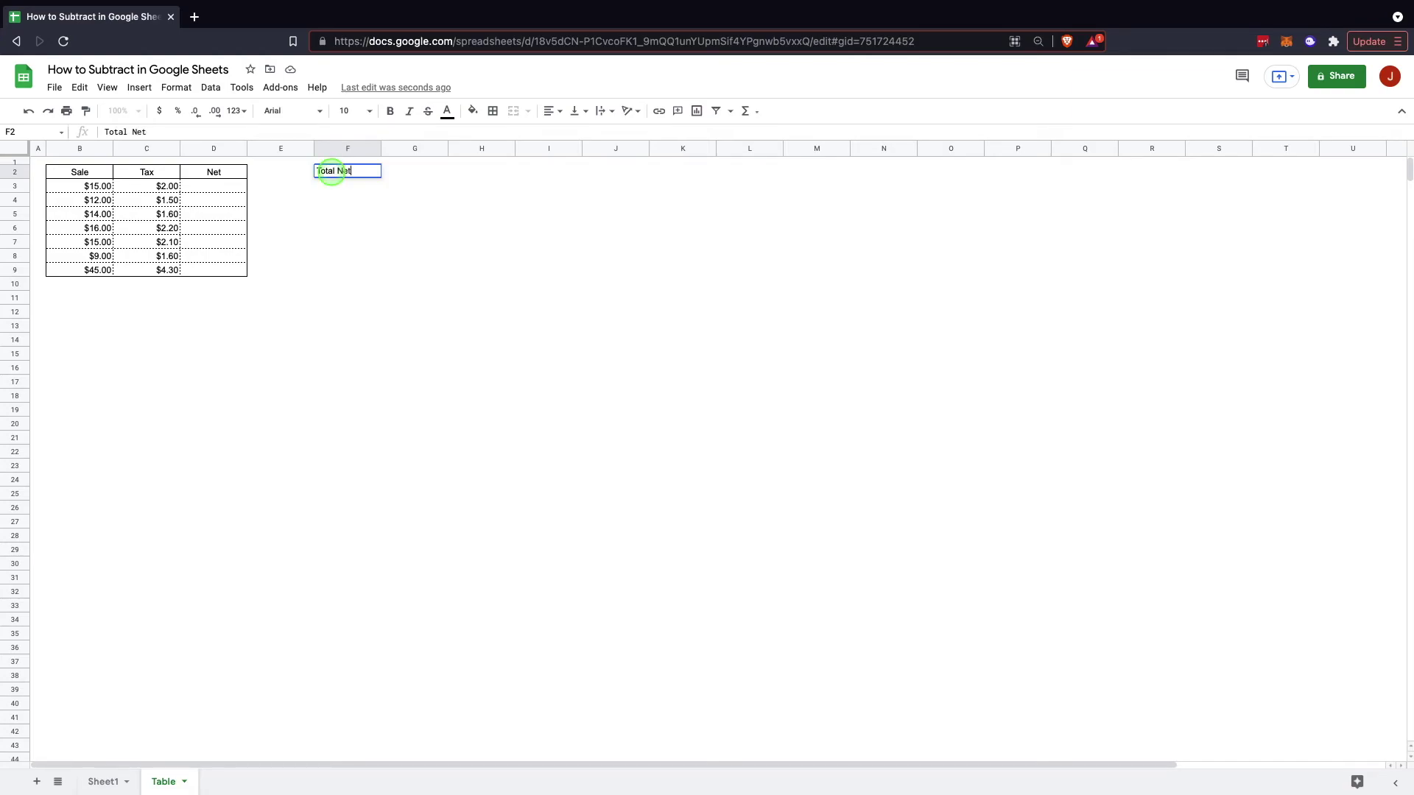
pyautogui.press('Return')
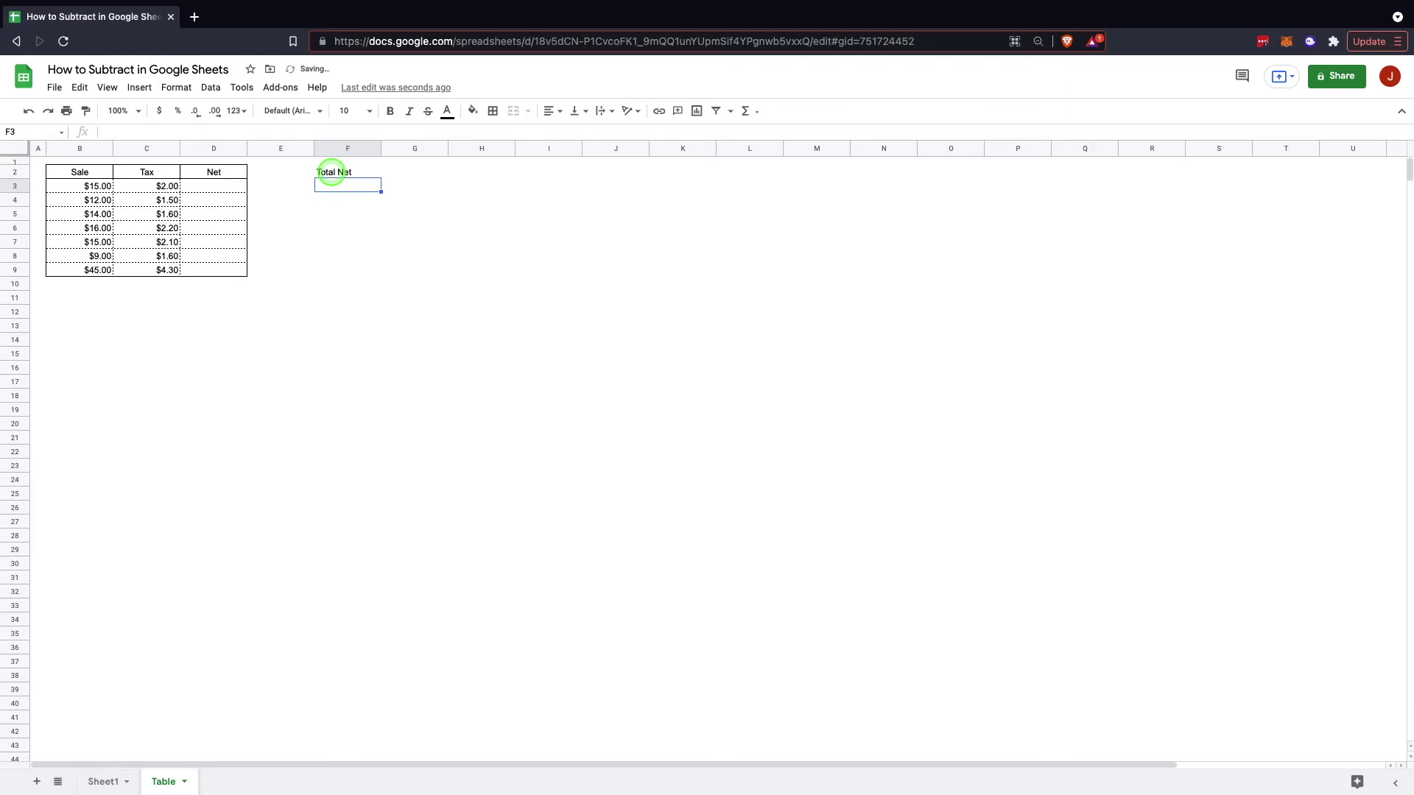
# - Enter =SUM(B3:B9)-SUM(C3:C9) in F3, giving a Total Net of $110.70
pyautogui.write('=')
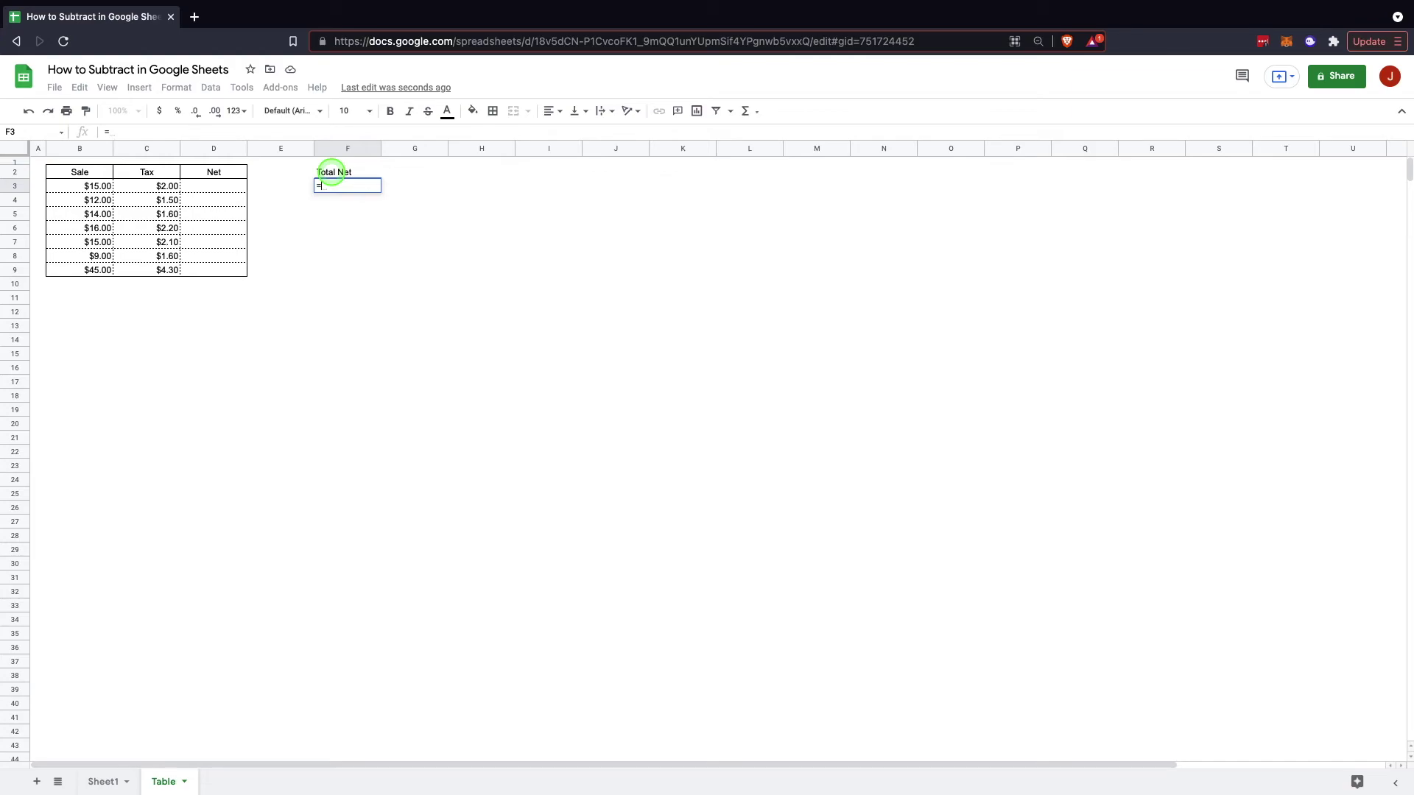
pyautogui.write('SUM(')
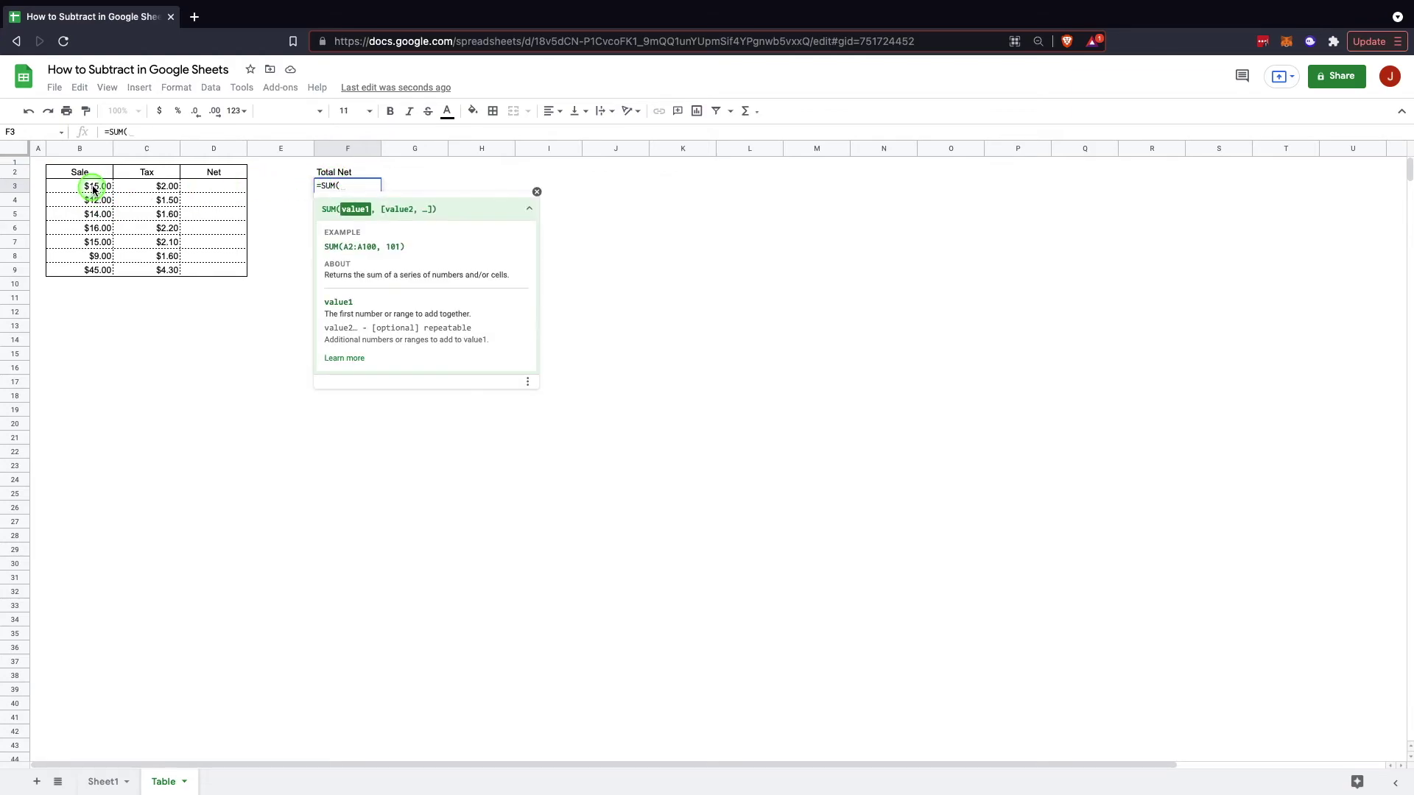
pyautogui.moveTo(93, 190); pyautogui.dragTo(89, 270)
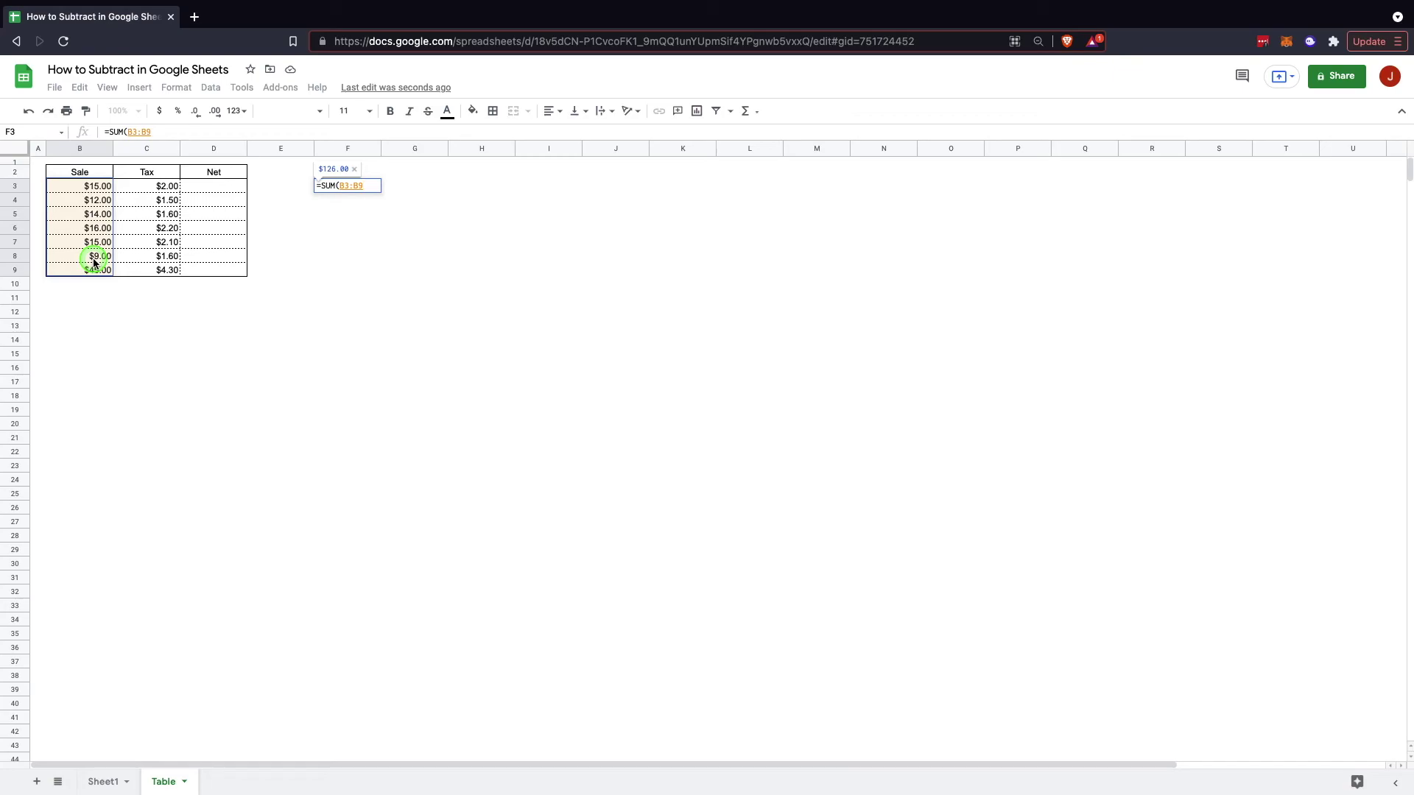
pyautogui.write(')-')
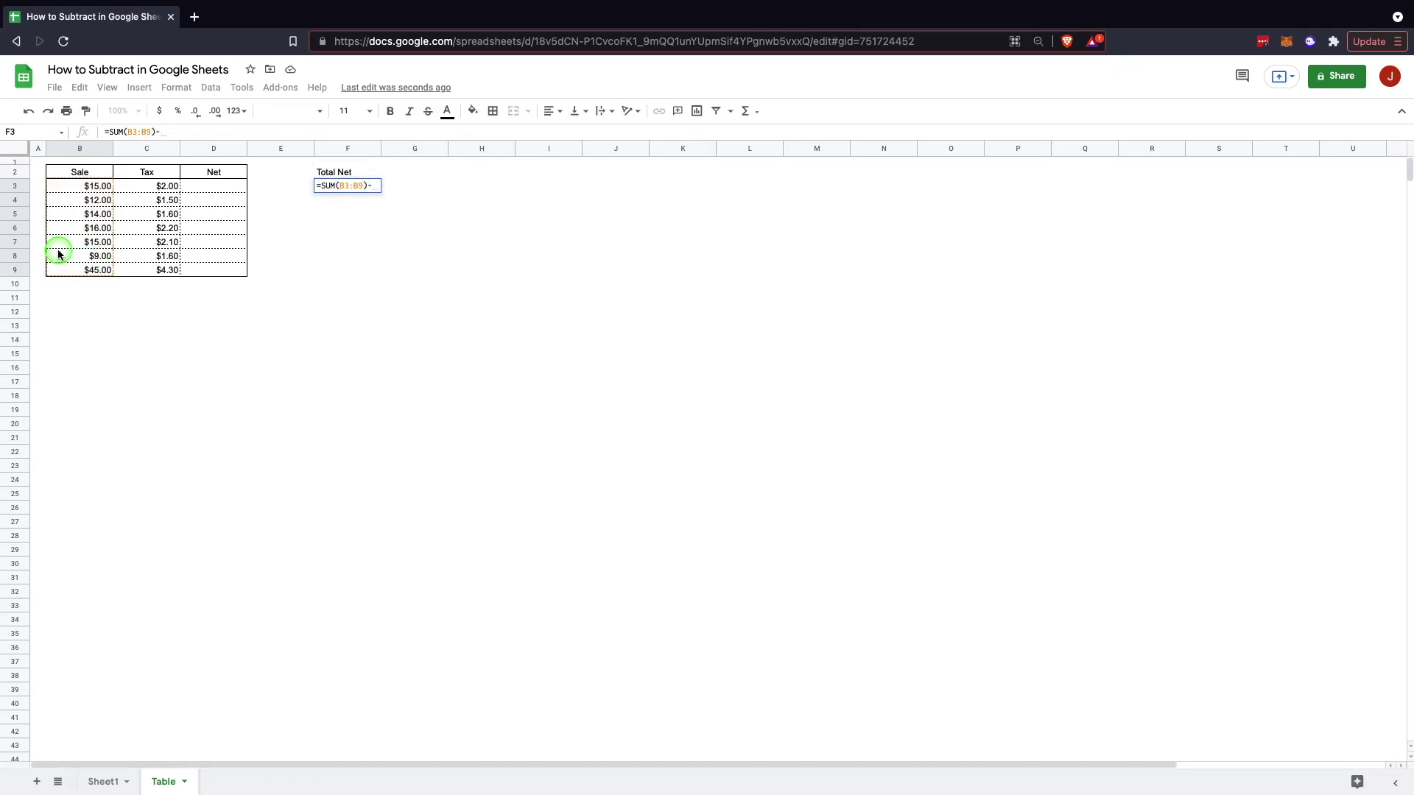
pyautogui.write('SUM(')
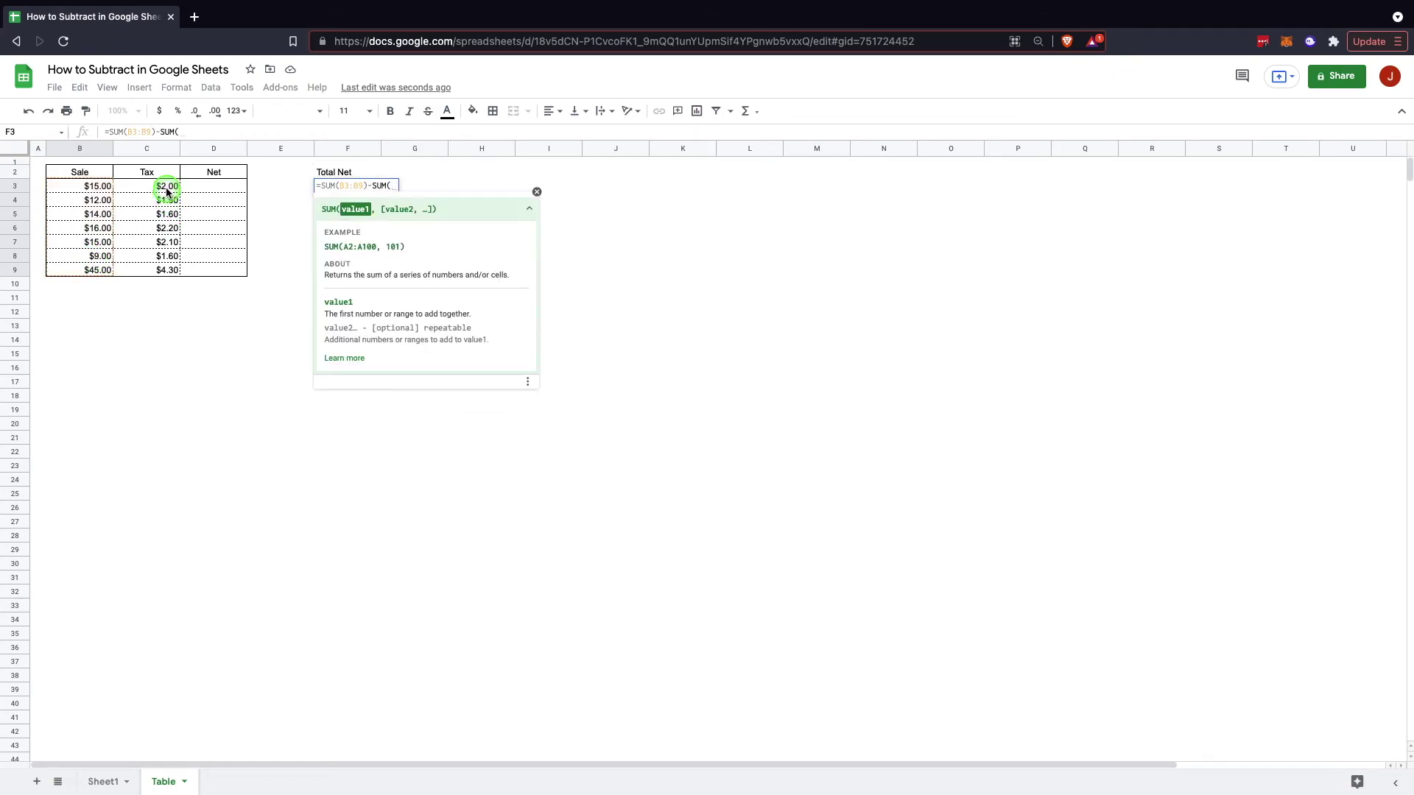
pyautogui.moveTo(167, 190); pyautogui.dragTo(162, 271)
pyautogui.press('Return')
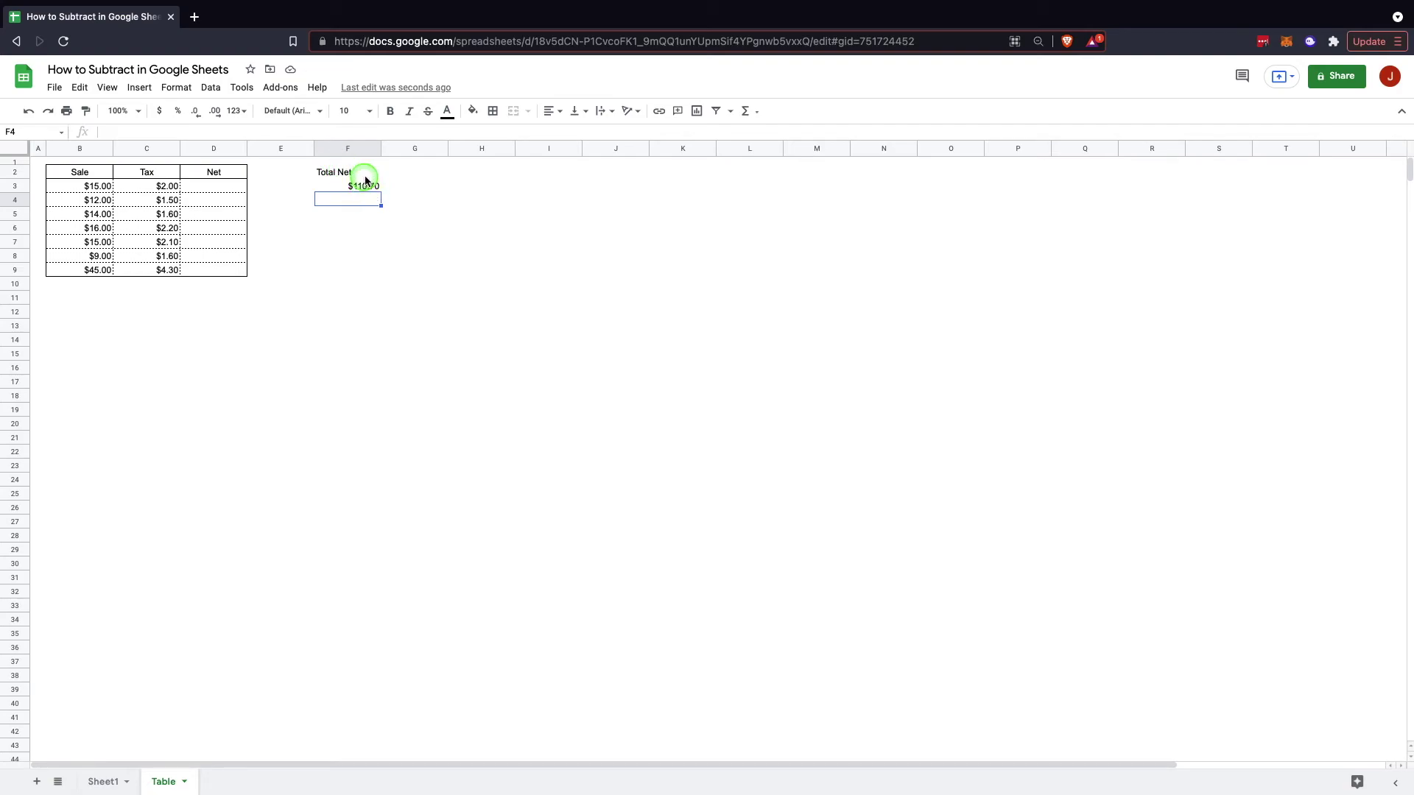
pyautogui.click(375, 190)
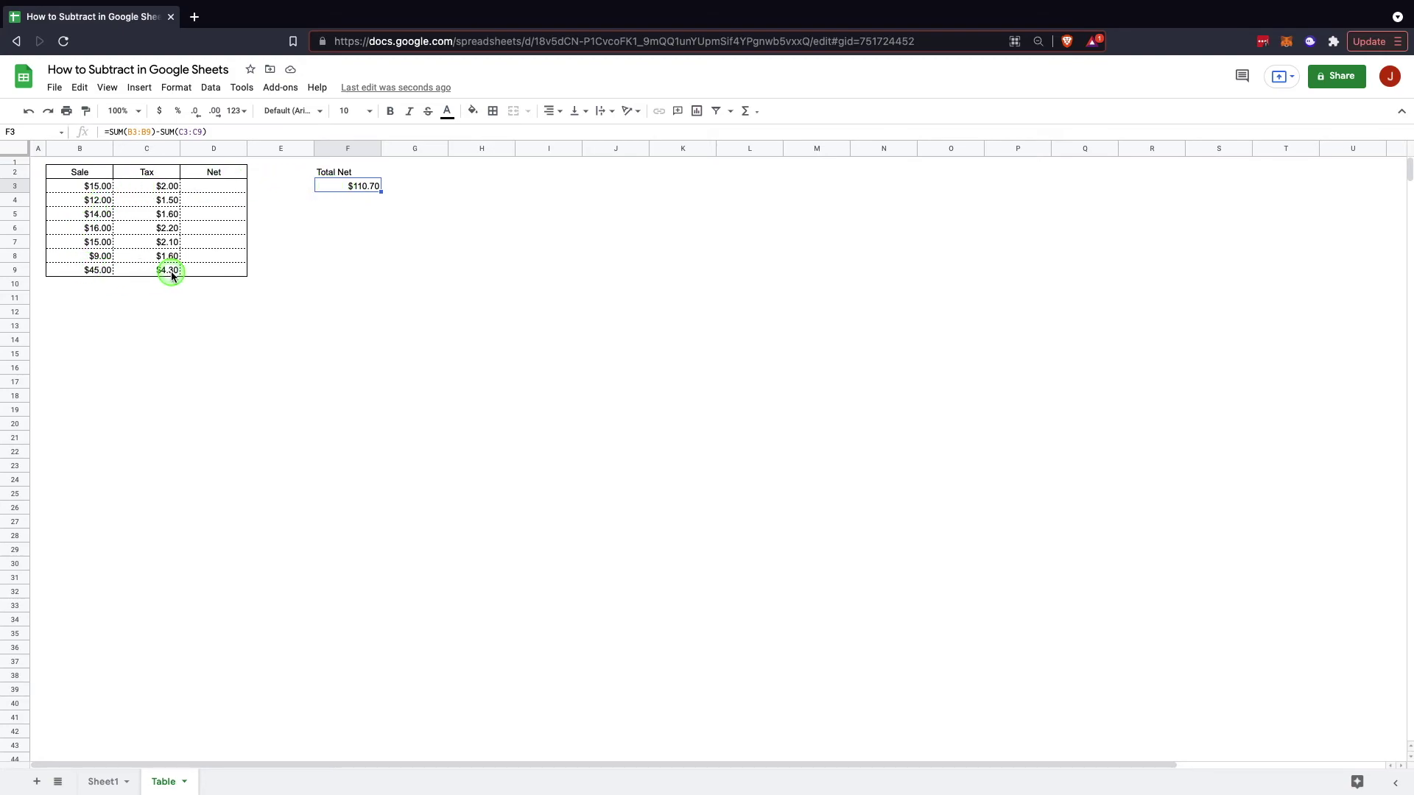
# - Enter =B3-C3 in D3 for a Net of $13.00, declining the autofill suggestion
pyautogui.click(232, 190)
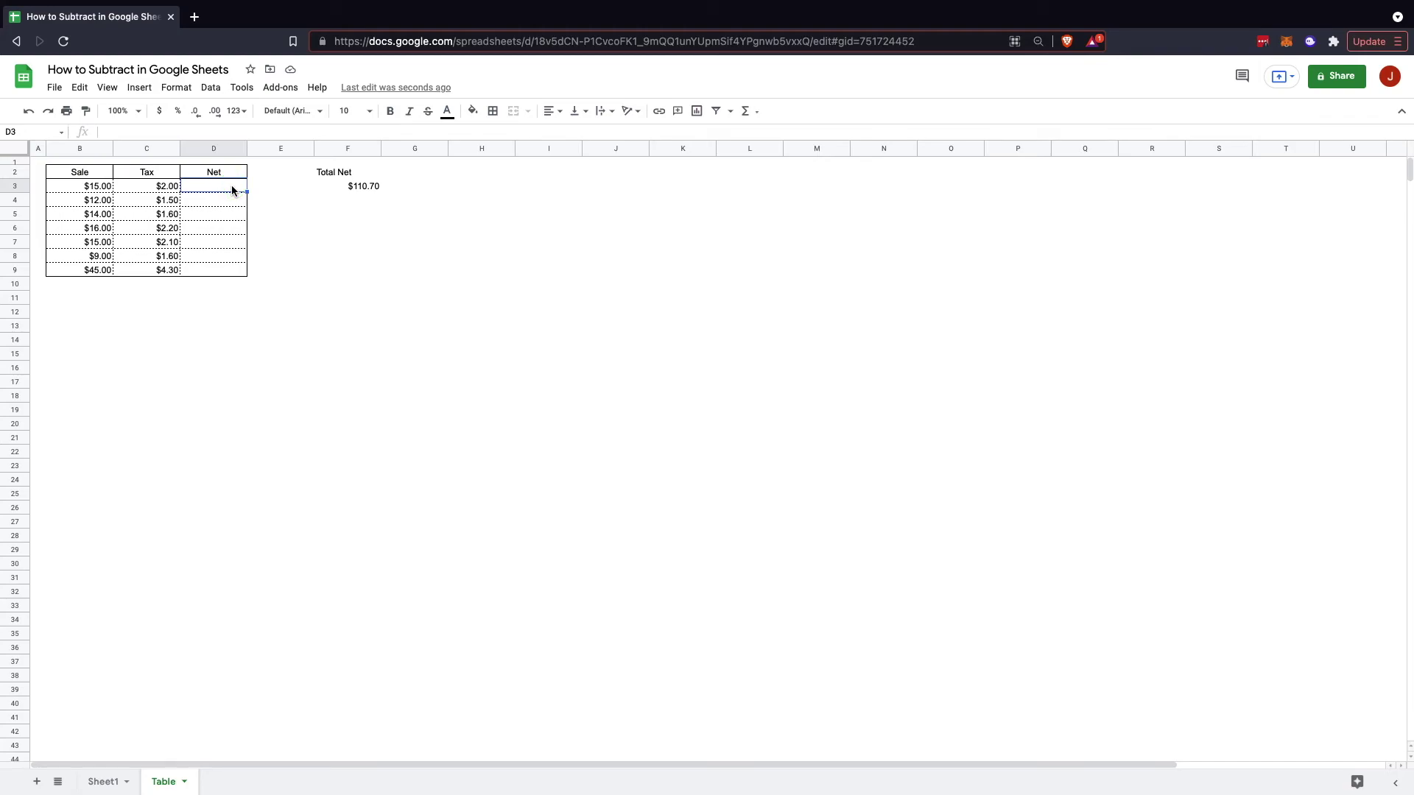
pyautogui.write('=')
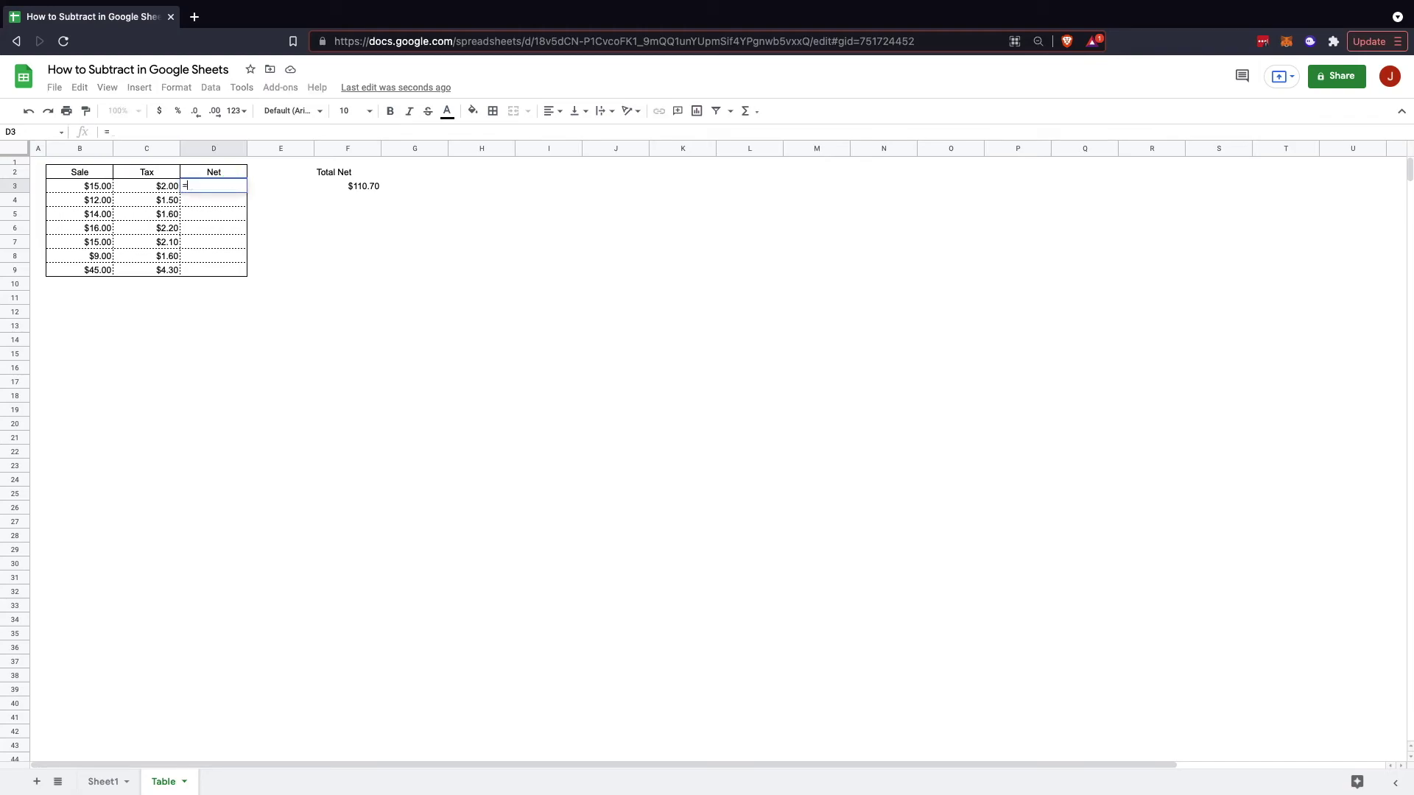
pyautogui.click(106, 189)
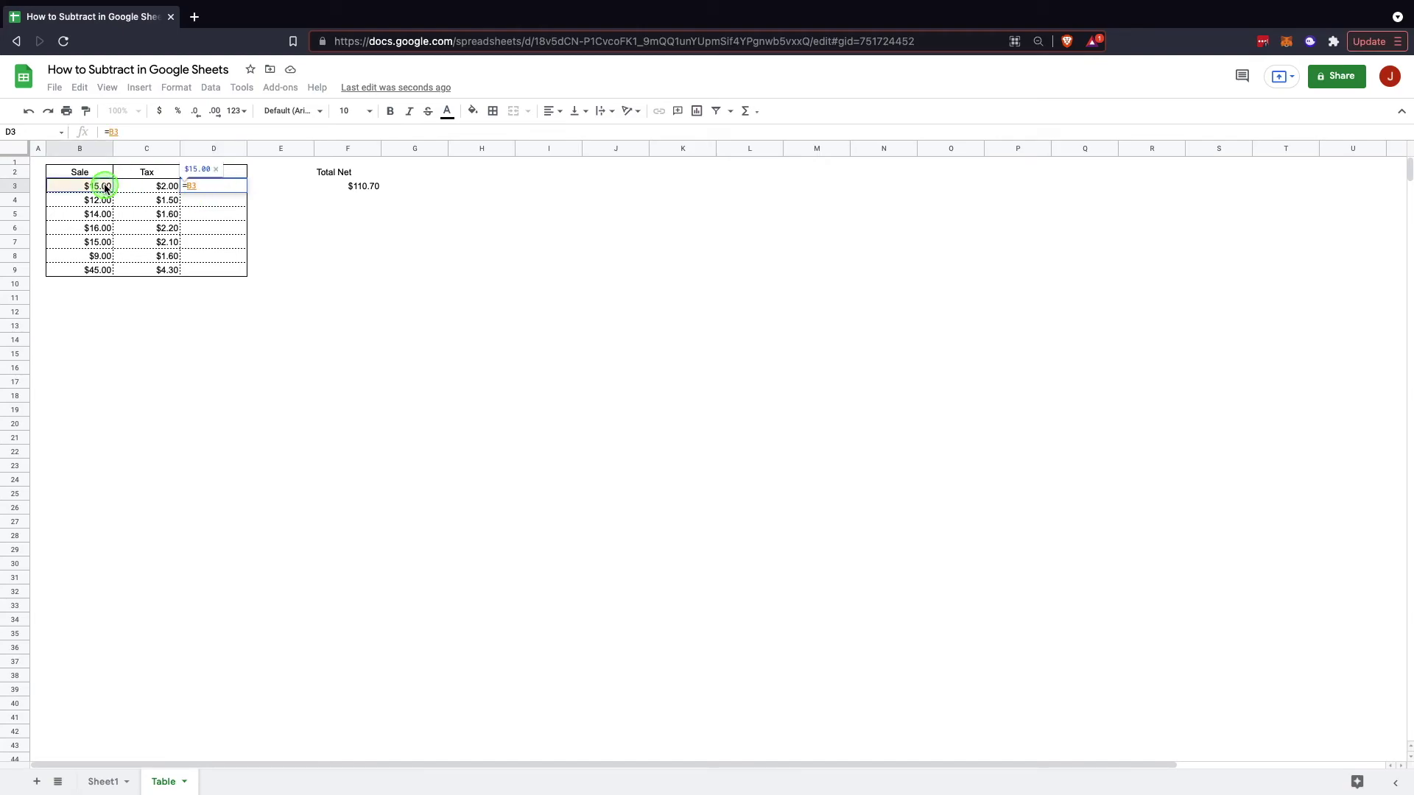
pyautogui.write('-')
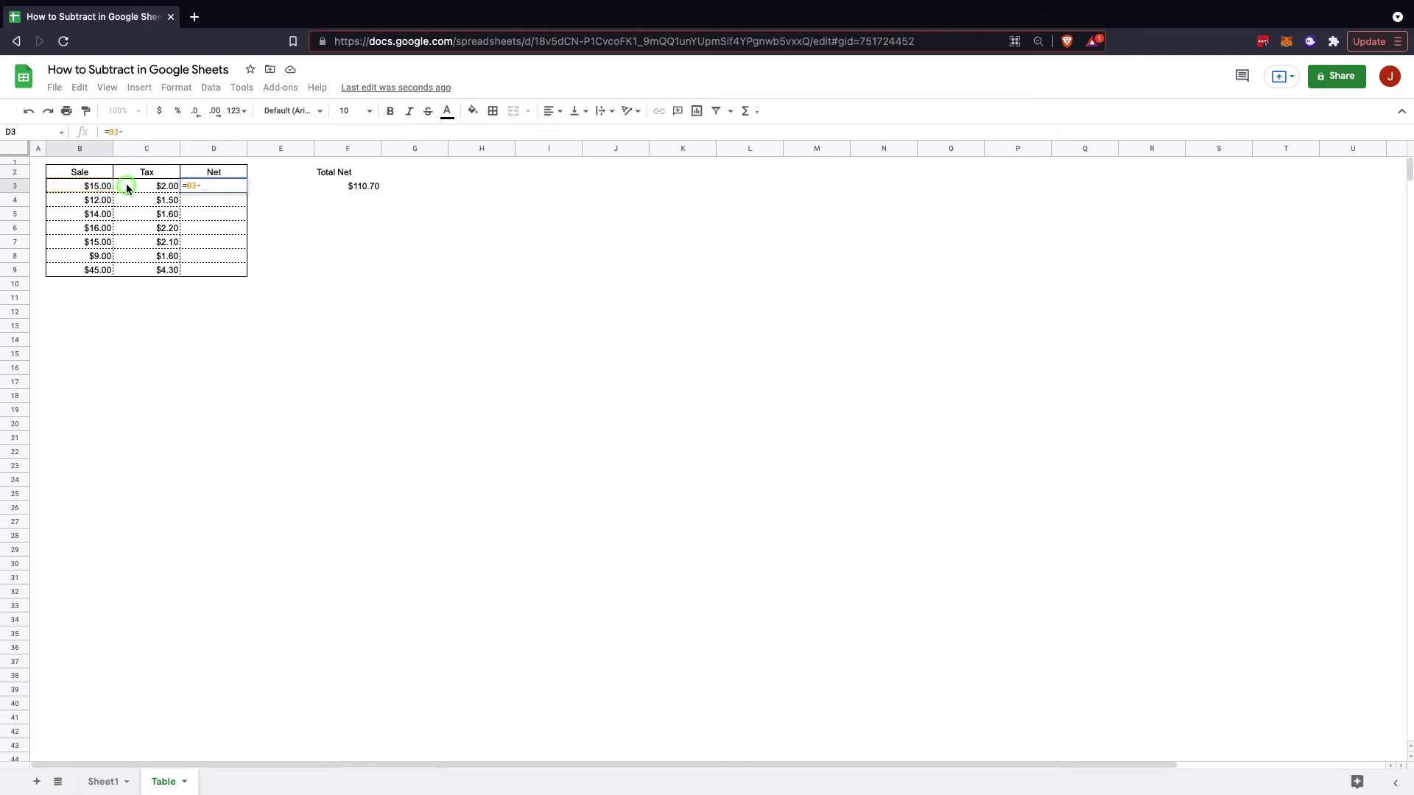
pyautogui.click(127, 189)
pyautogui.press('Return')
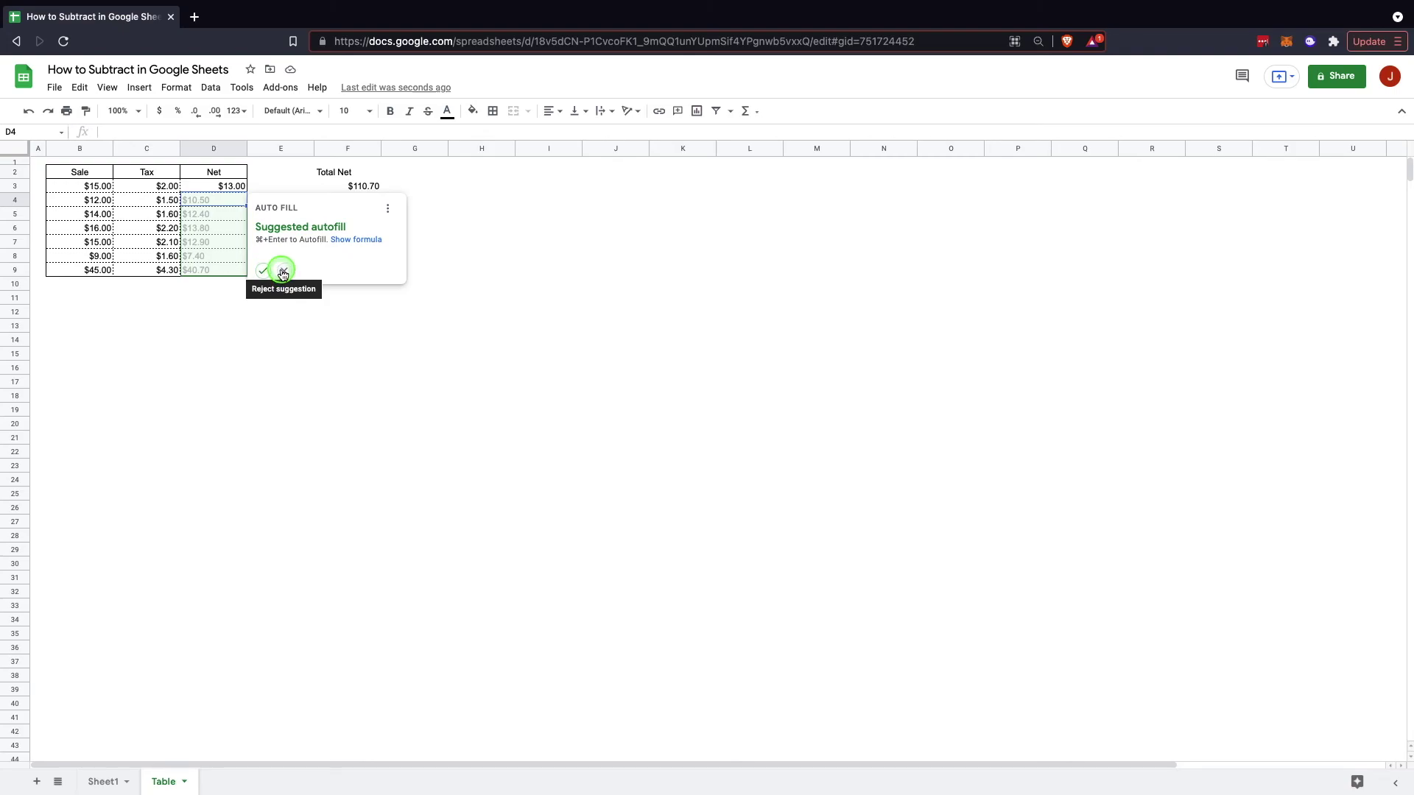
pyautogui.click(283, 274)
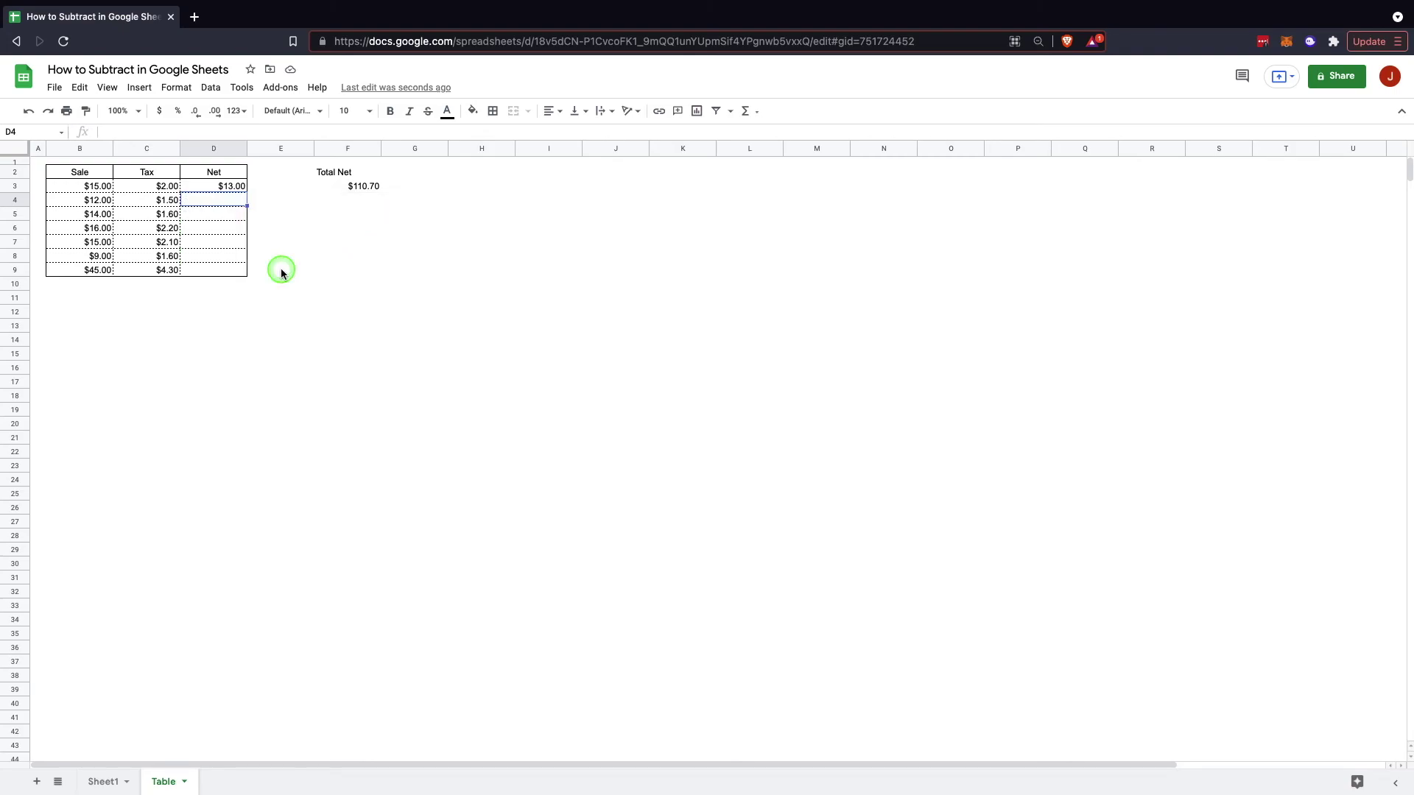
# - Fill the D3 formula down the Net column to row 9, then undo the fill
pyautogui.click(239, 187)
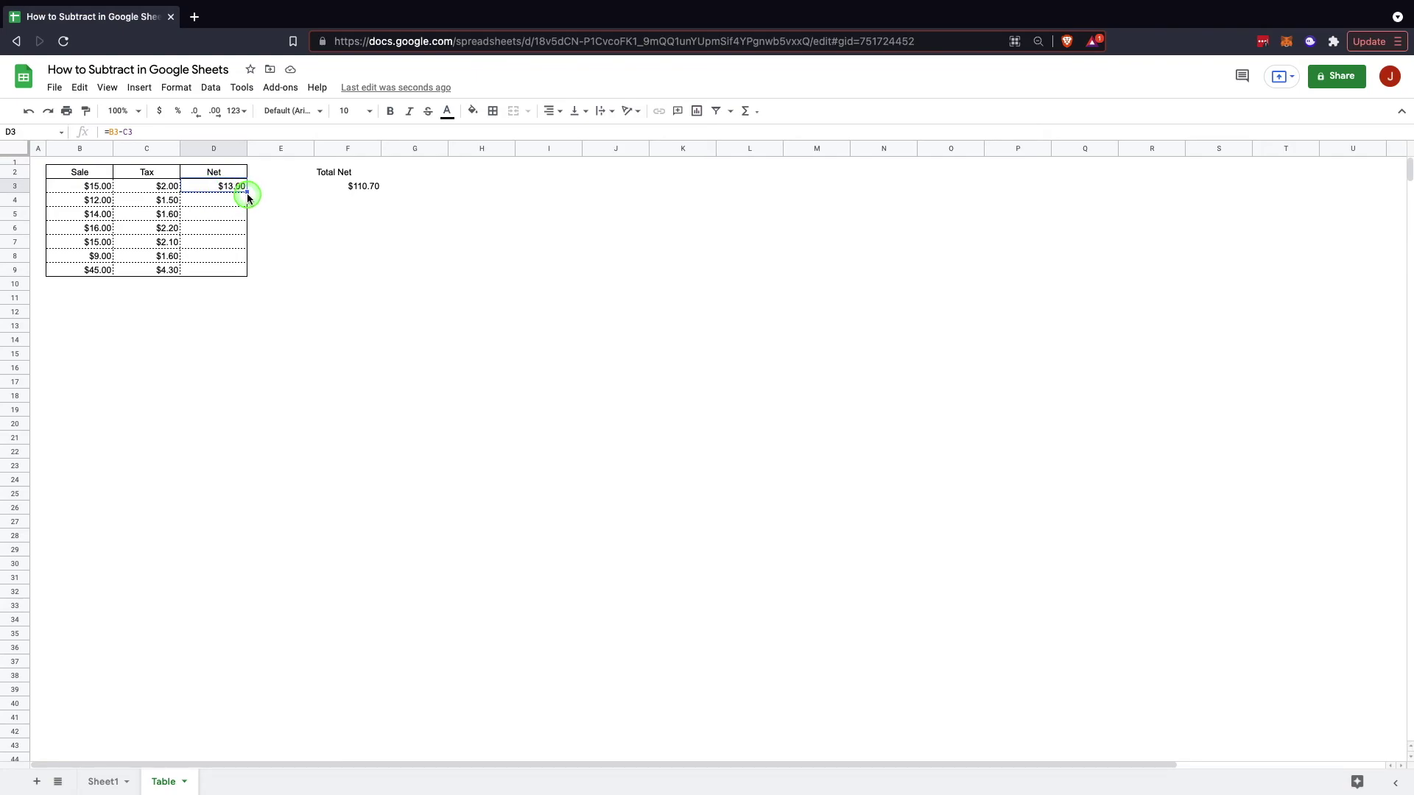
pyautogui.moveTo(247, 193); pyautogui.dragTo(247, 269)
pyautogui.click(333, 274)
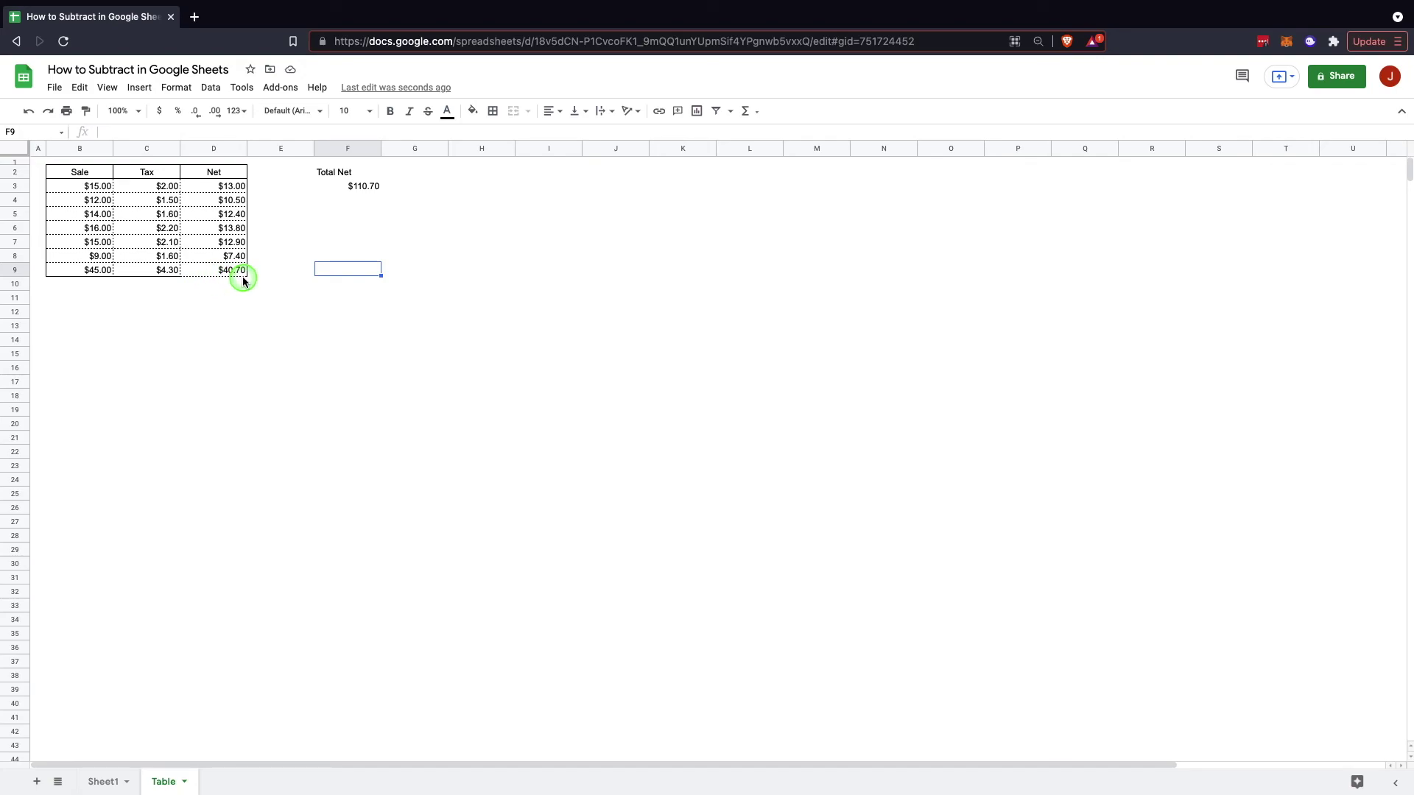
pyautogui.hotkey('ctrl', 'z')
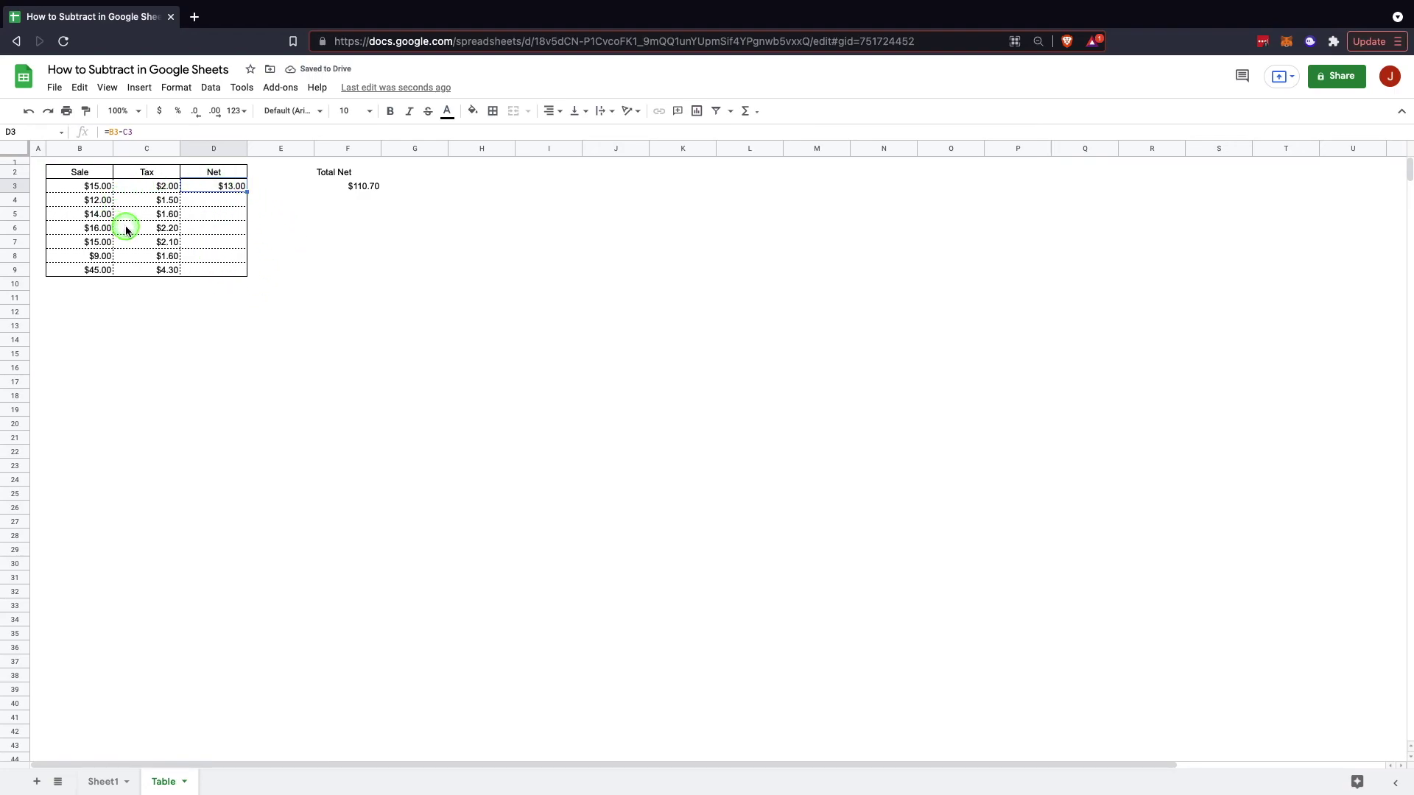
pyautogui.click(219, 200)
# - Paste only the Net formula into D4:D9, filling values from $13.00 to $40.70
pyautogui.keyDown('shift'); pyautogui.click(223, 267); pyautogui.keyUp('shift')
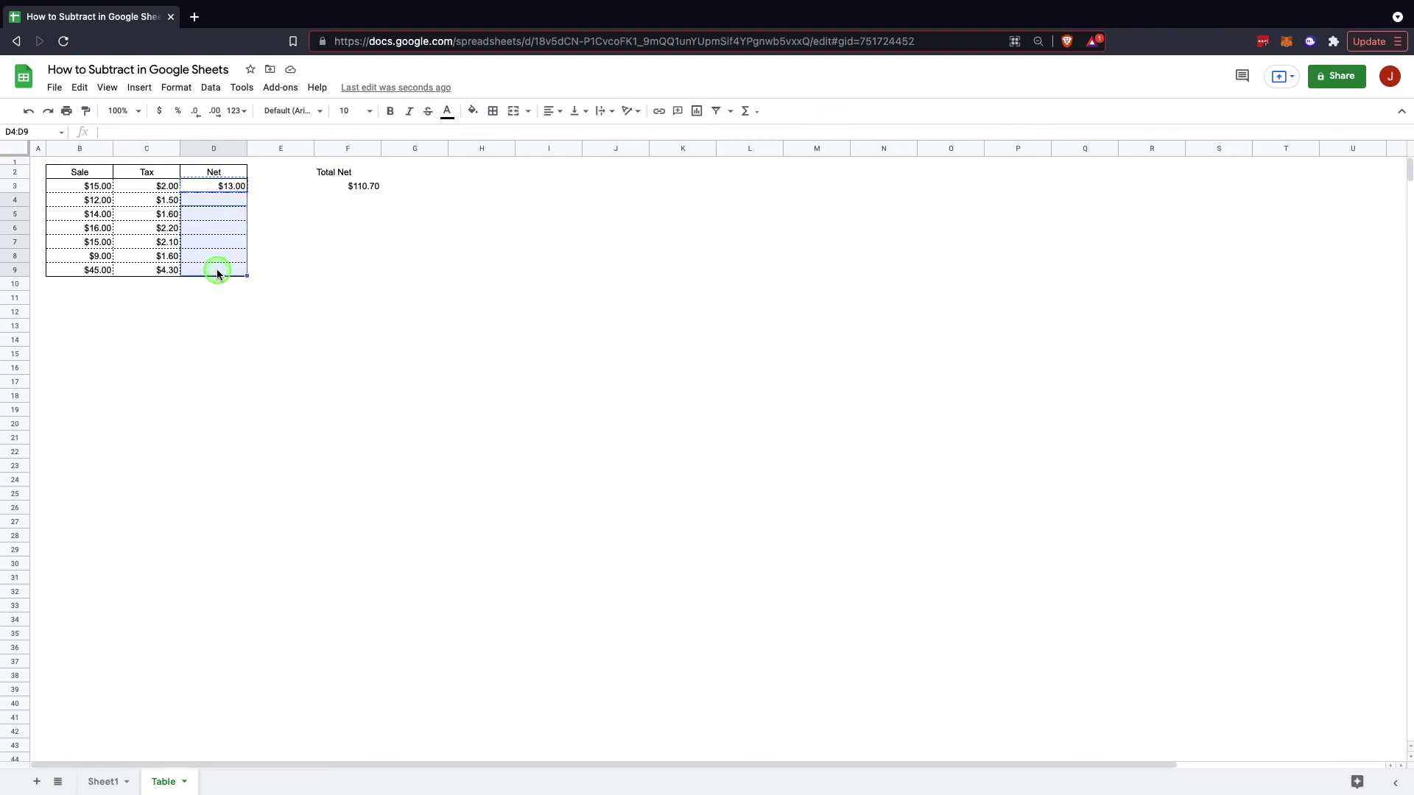
pyautogui.rightClick(225, 217)
pyautogui.moveTo(307, 295)
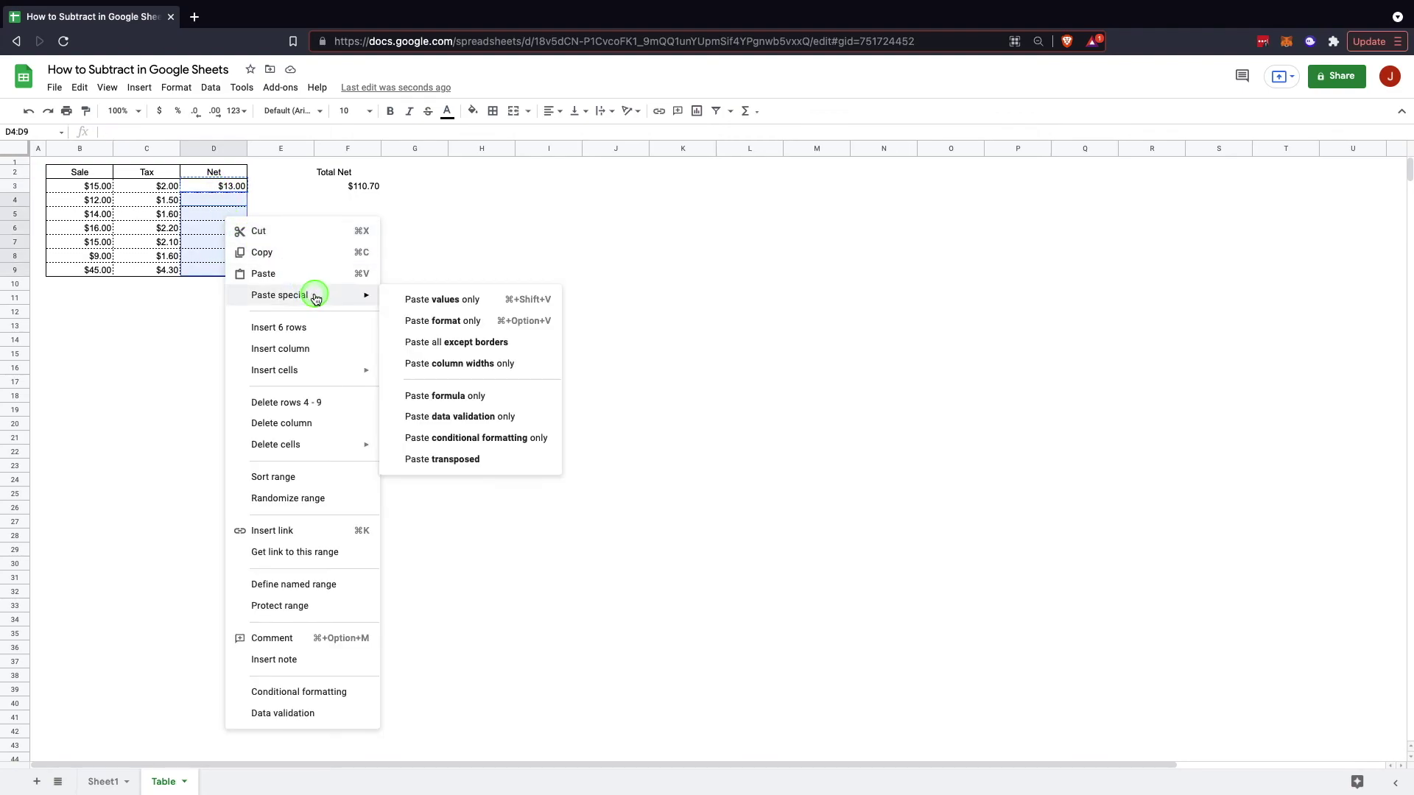
pyautogui.click(467, 390)
pyautogui.click(332, 293)
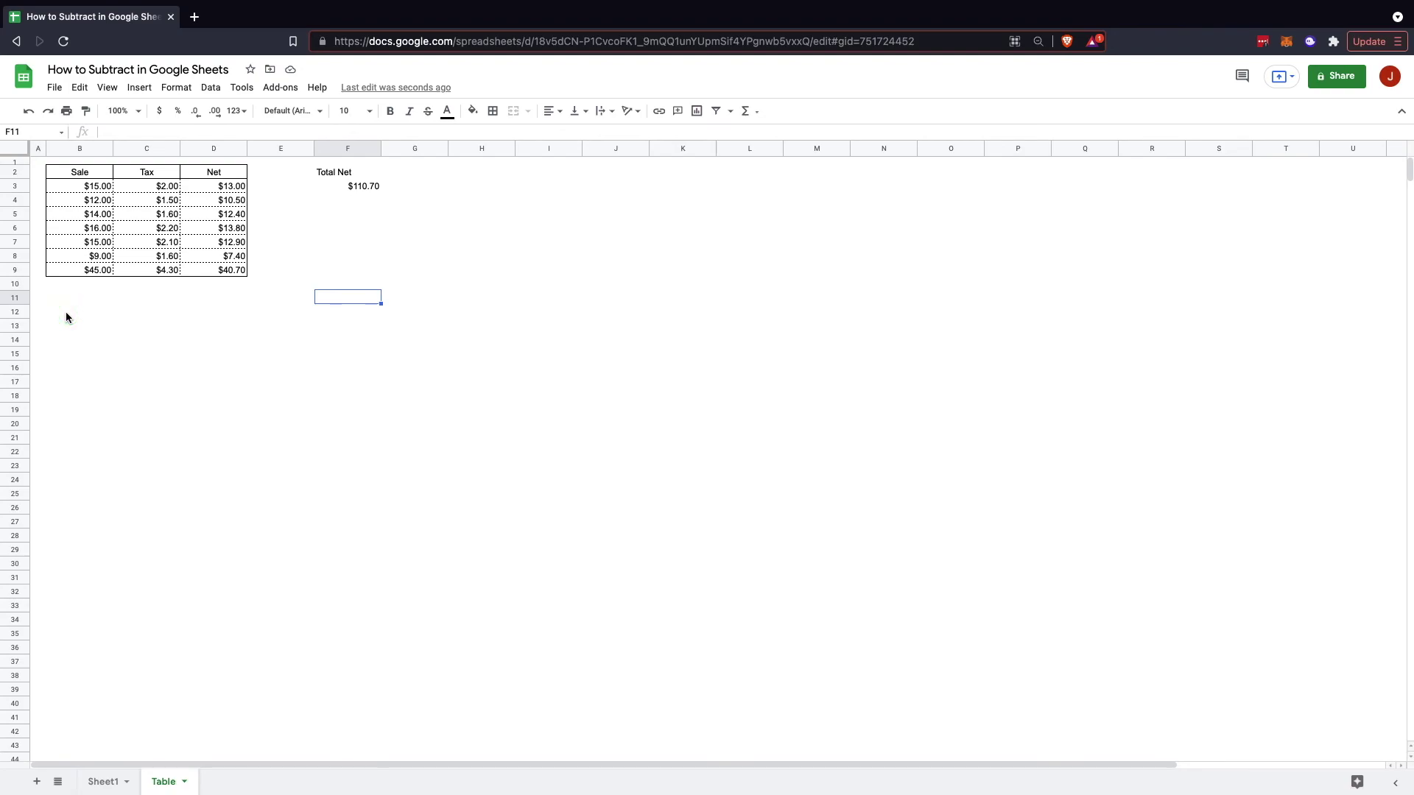
pyautogui.click(230, 187)
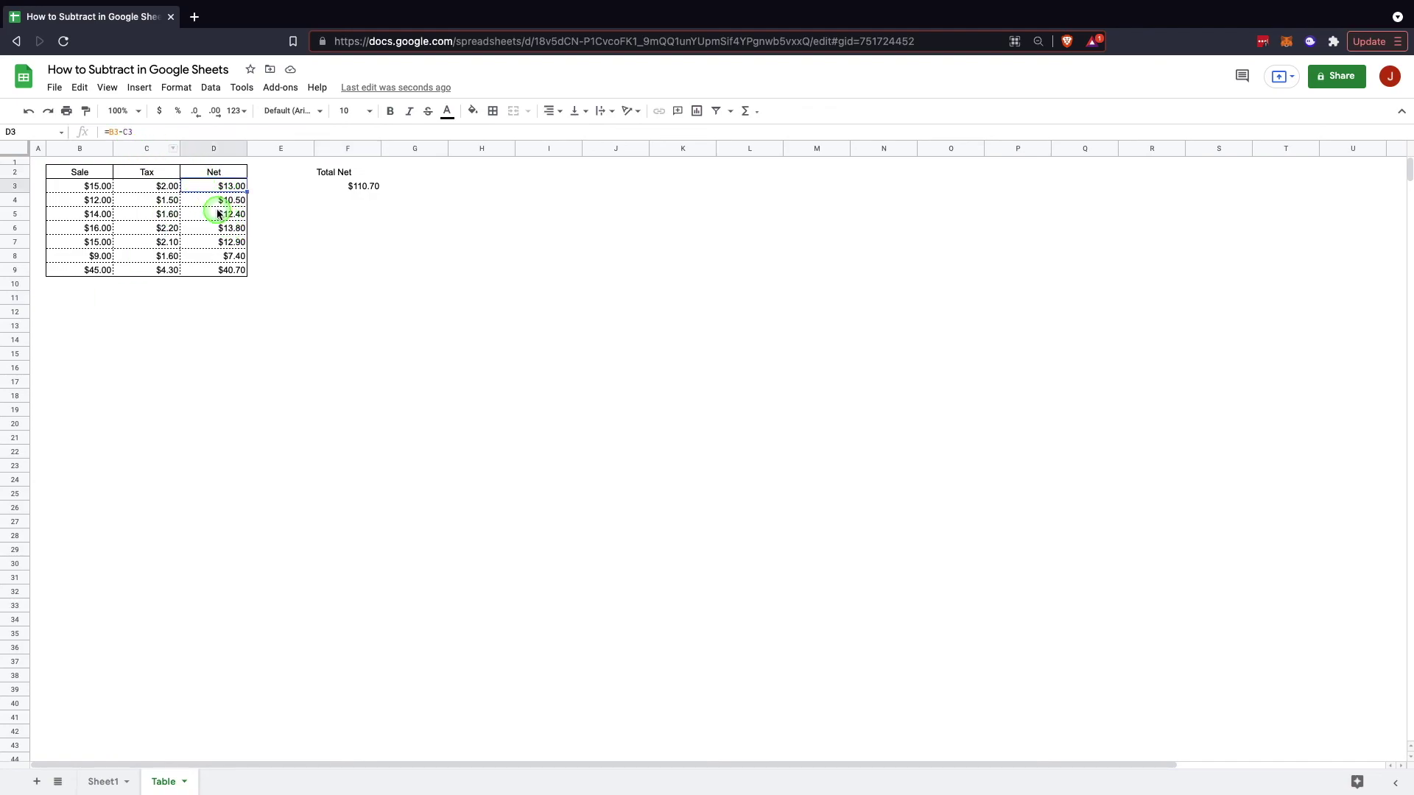
pyautogui.click(110, 132)
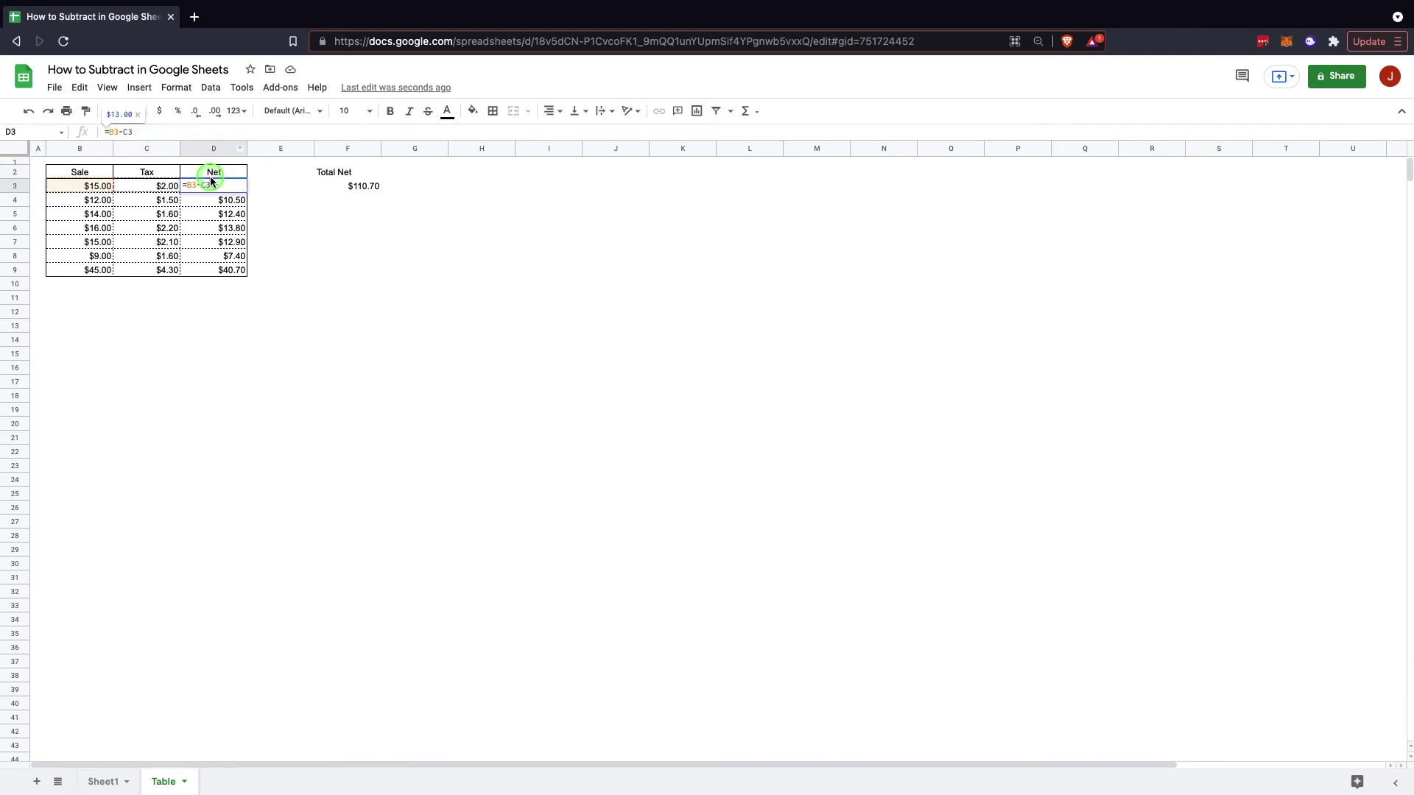
# - Clear D4:D9 and start rewriting D3's formula as an ARRAYFORMULA
pyautogui.moveTo(223, 204); pyautogui.dragTo(221, 272)
pyautogui.press('Delete')
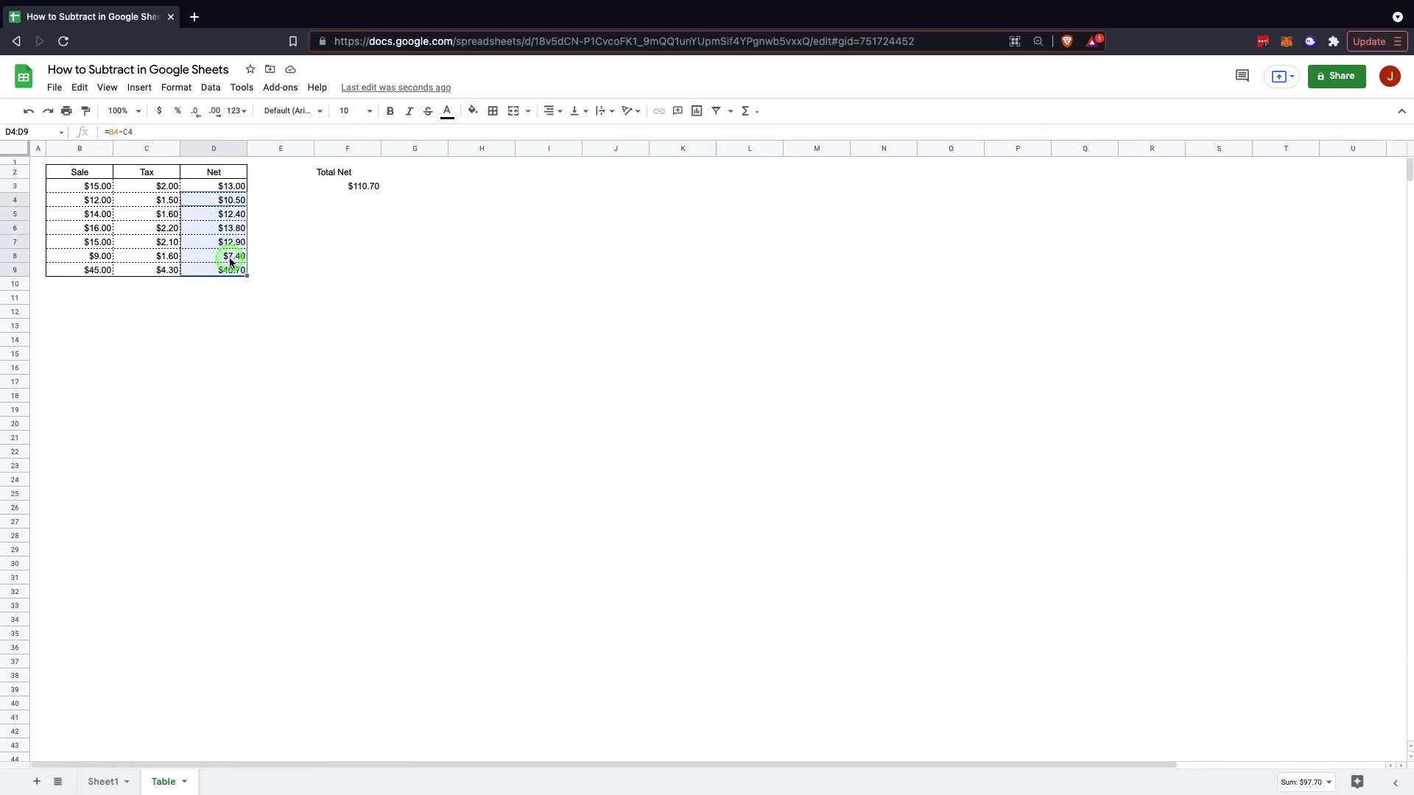
pyautogui.click(218, 185)
pyautogui.click(111, 132)
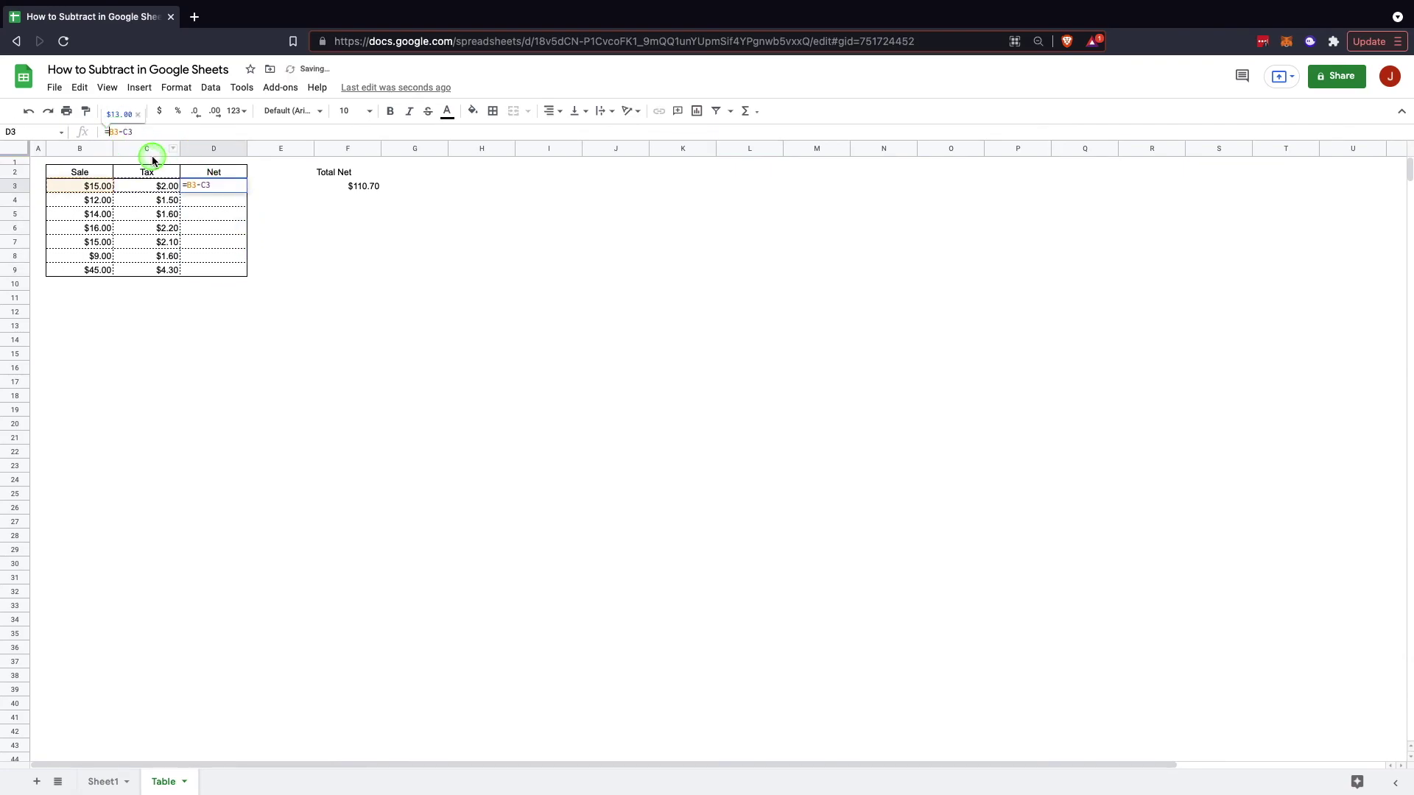
pyautogui.write('ARRAY')
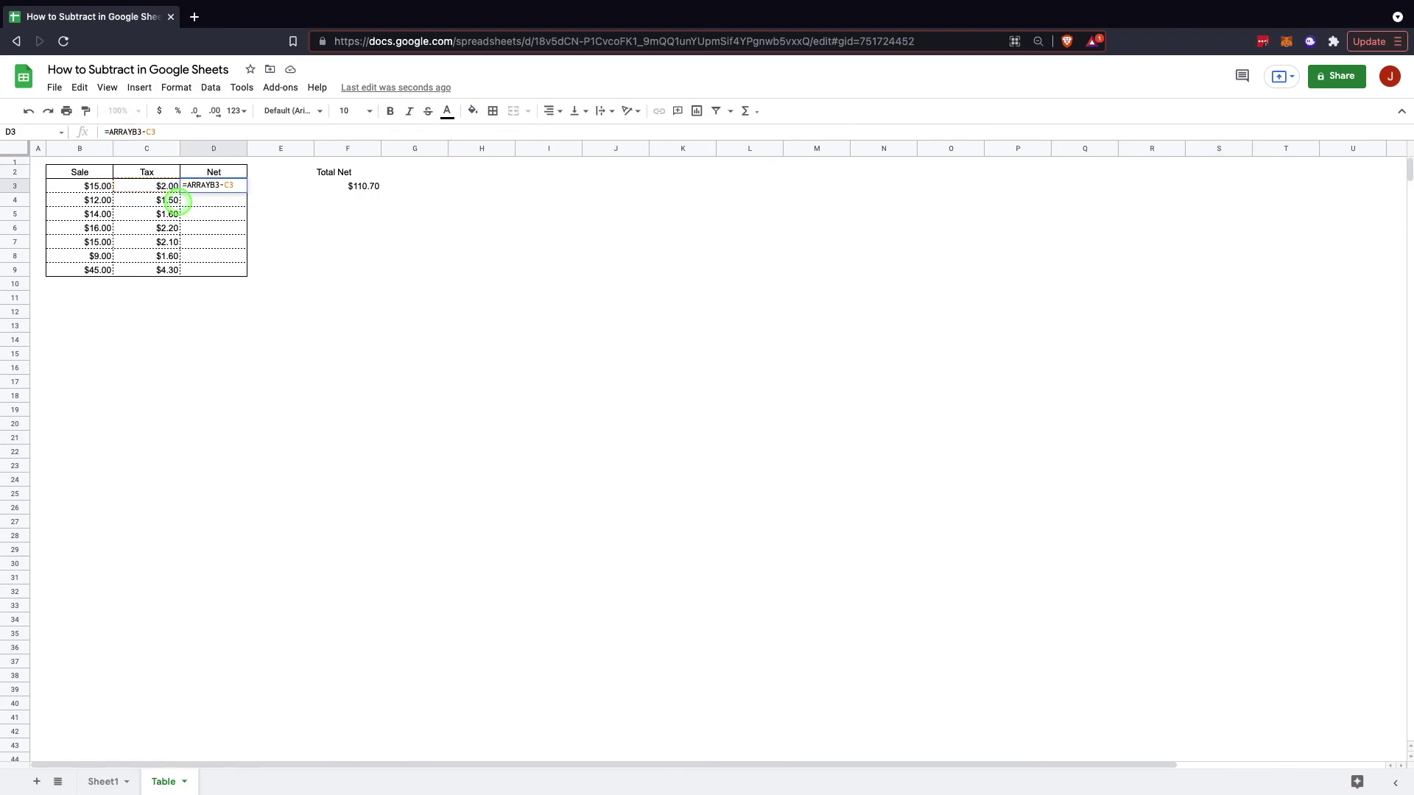
pyautogui.press('BackSpace')
pyautogui.press('BackSpace')
pyautogui.press('BackSpace')
pyautogui.press('BackSpace')
pyautogui.press('BackSpace')
pyautogui.press('BackSpace')
pyautogui.press('BackSpace')
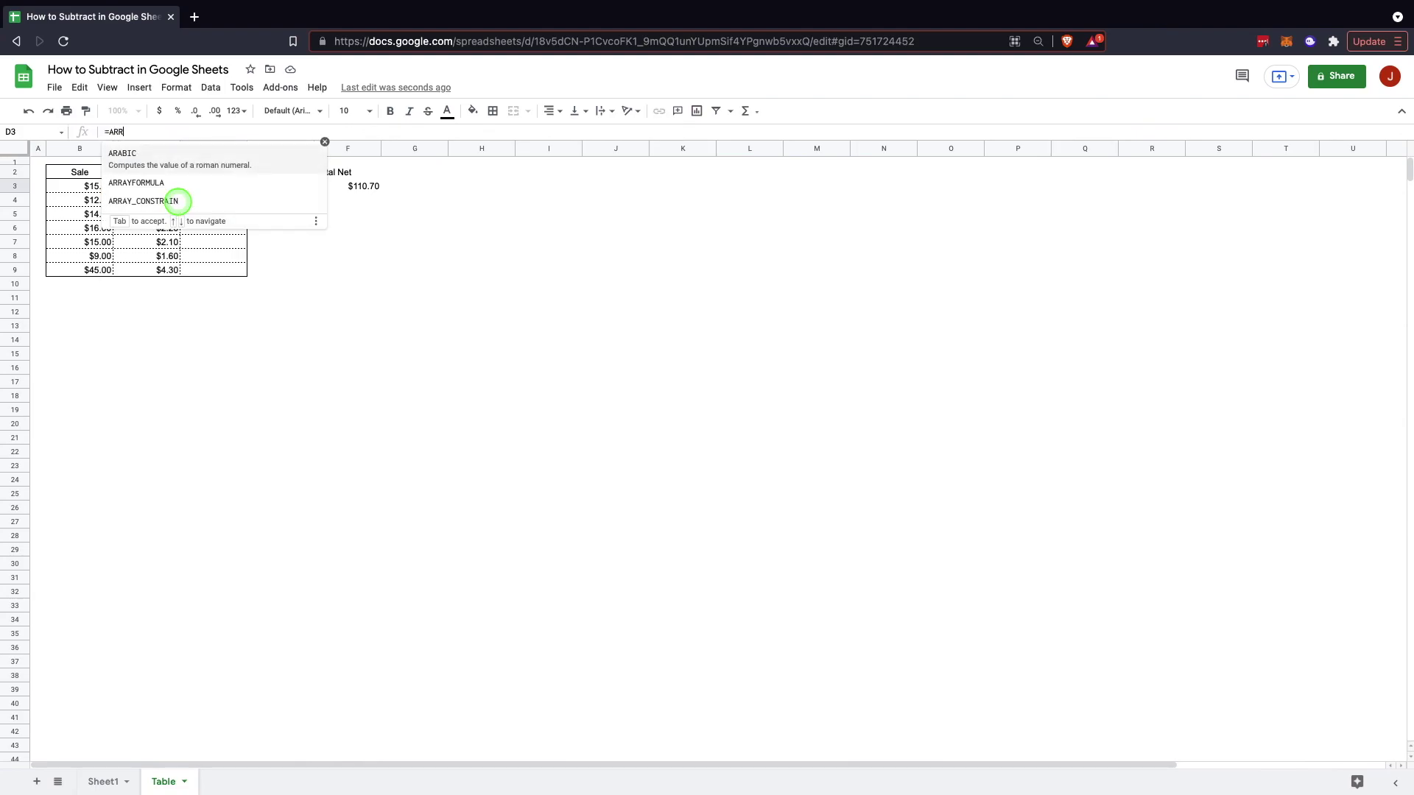
pyautogui.press('Tab')
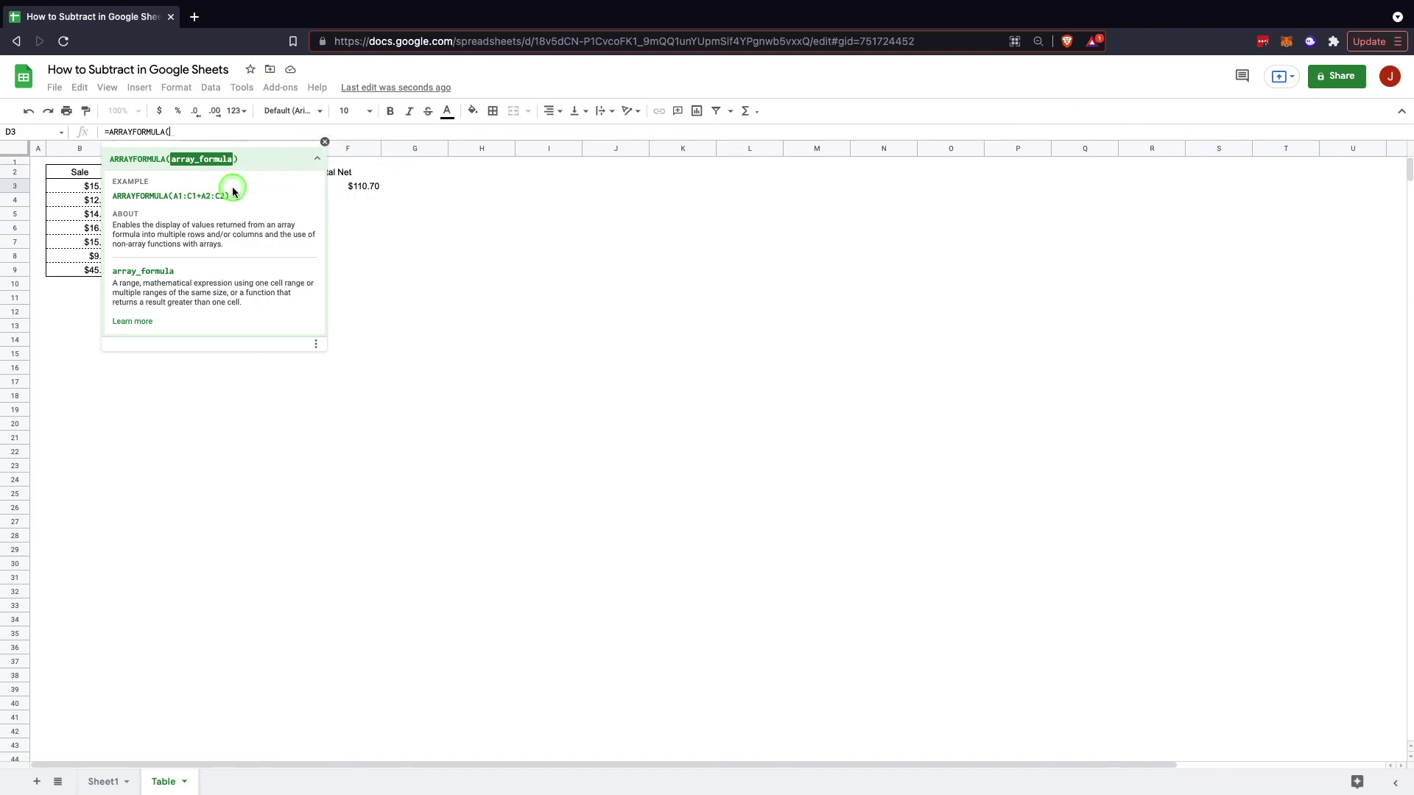
pyautogui.click(325, 142)
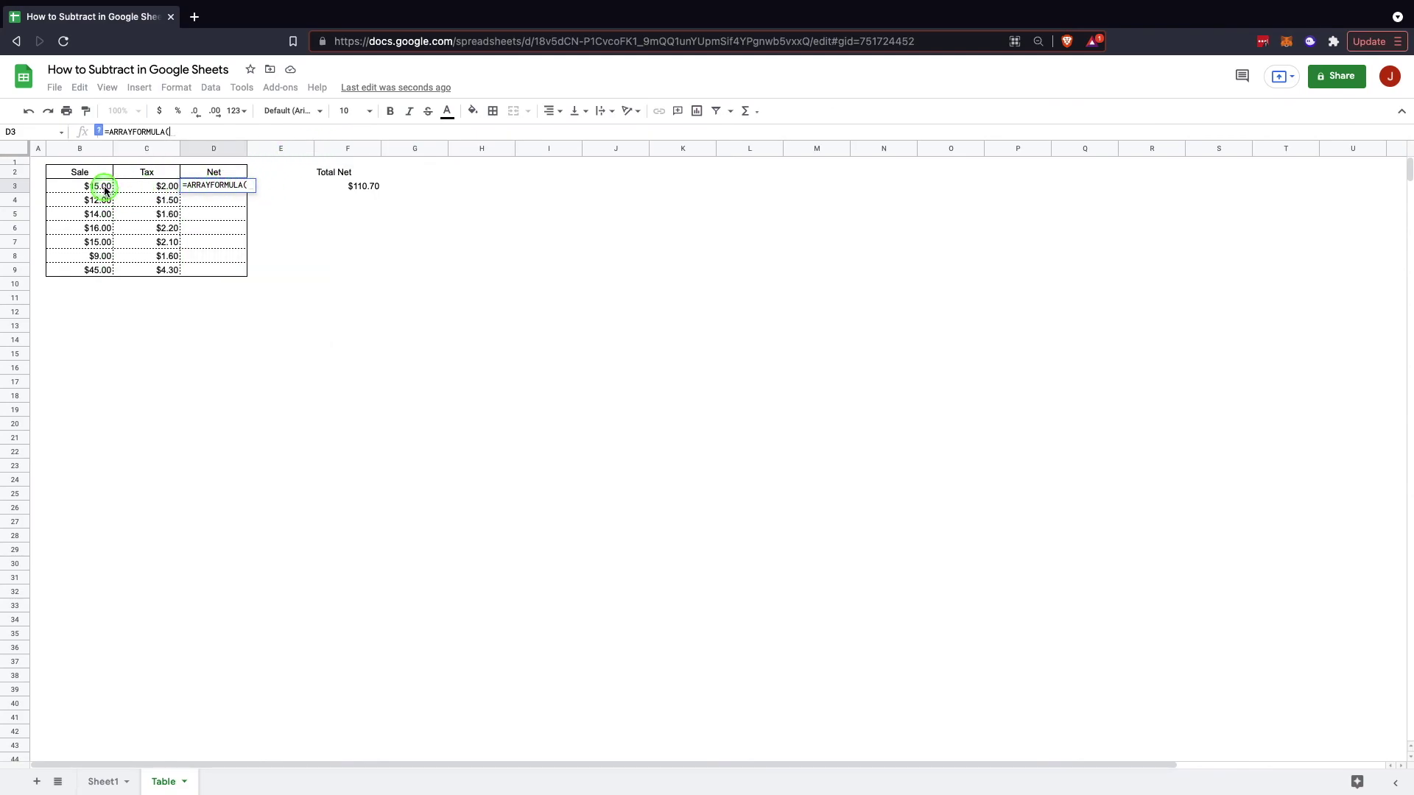
# - Complete D3 as =ARRAYFORMULA(B3:B9-C3:C9), filling Net from $13.00 to $40.70
pyautogui.moveTo(105, 190); pyautogui.dragTo(94, 270)
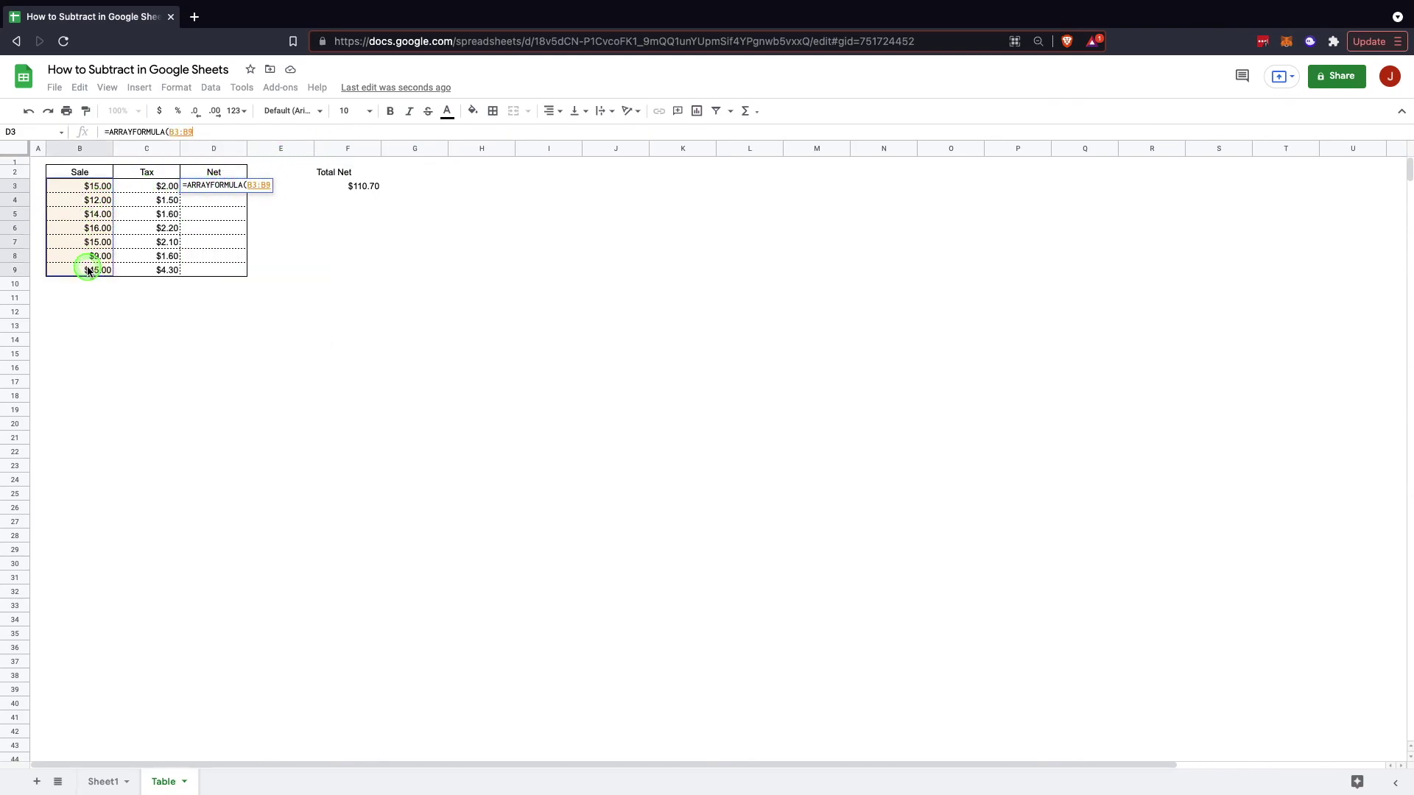
pyautogui.write('-')
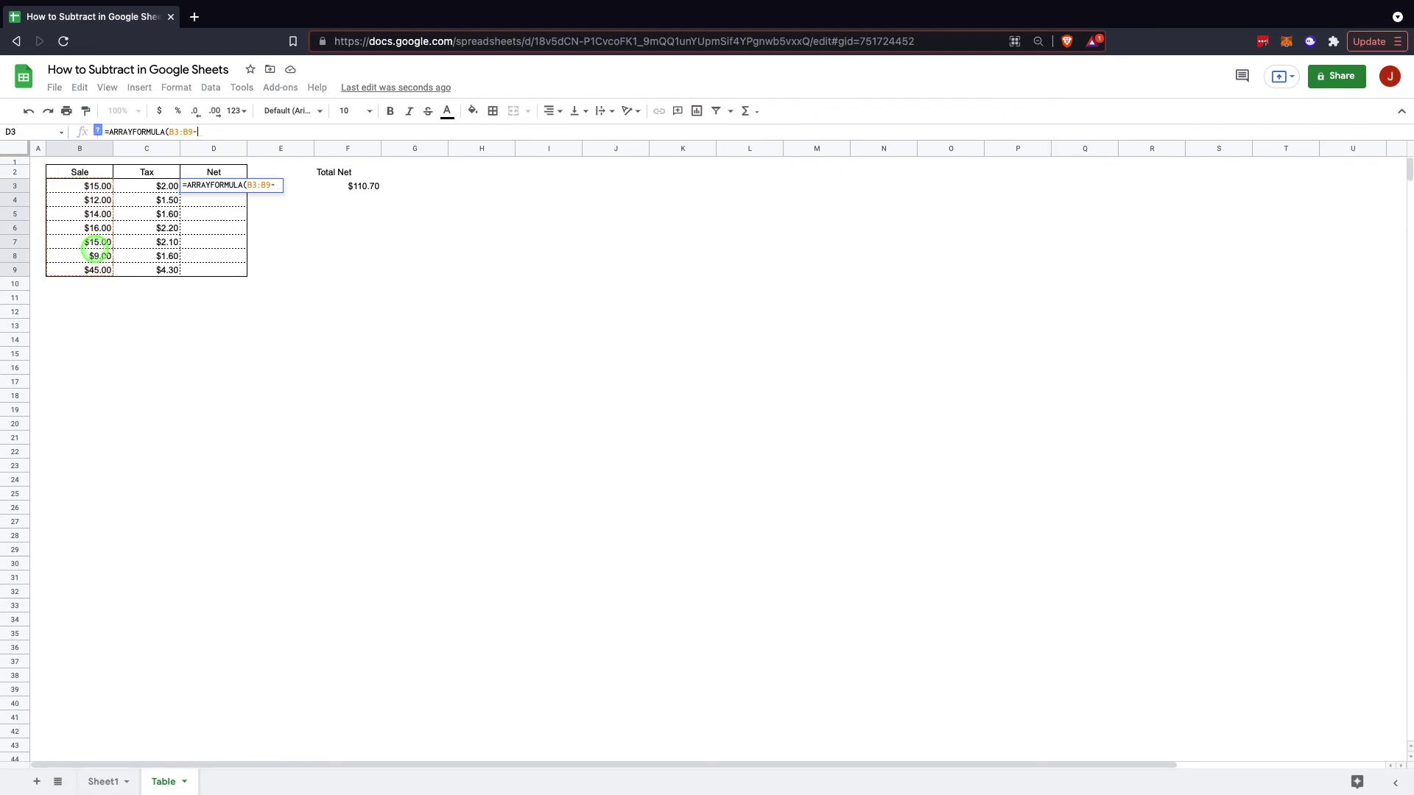
pyautogui.moveTo(153, 187); pyautogui.dragTo(148, 269)
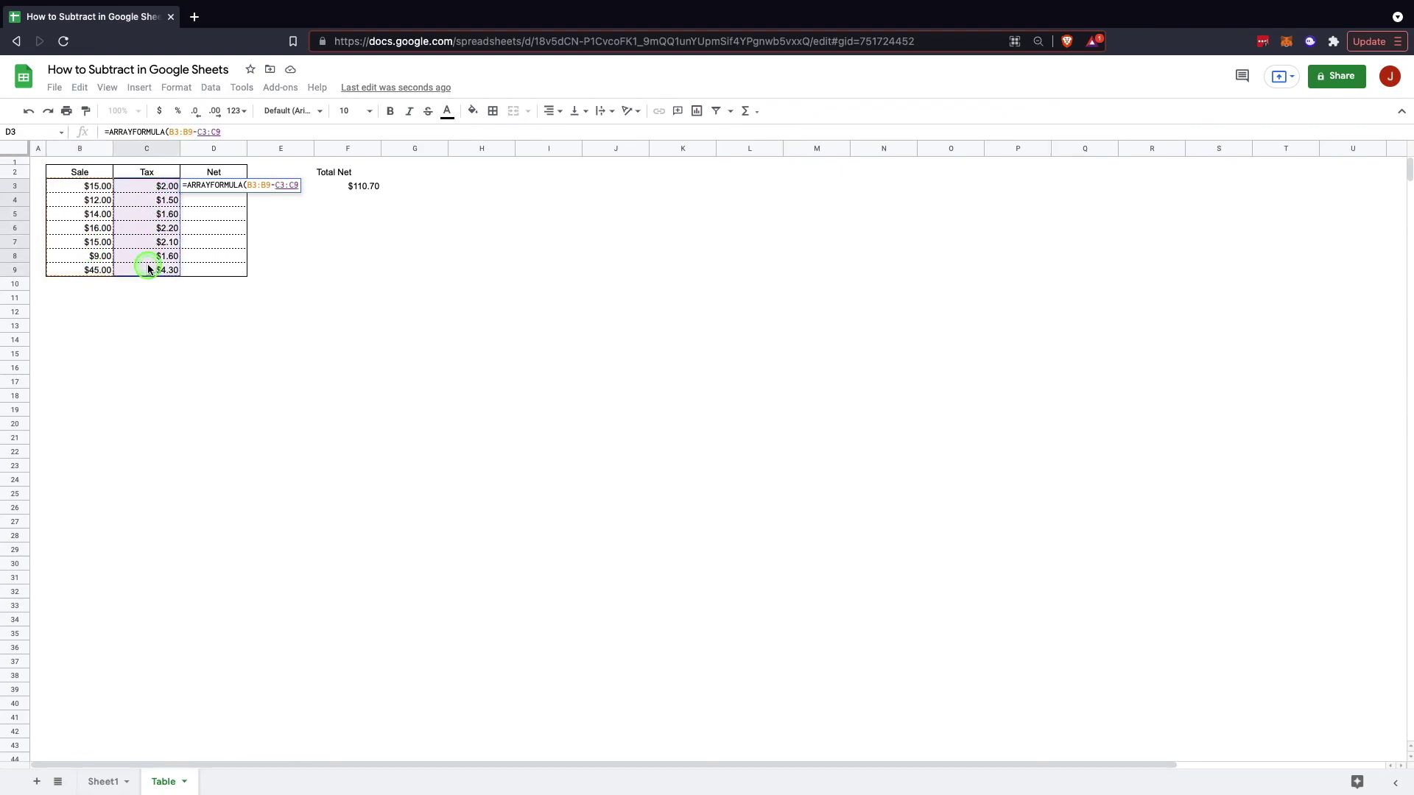
pyautogui.write(')')
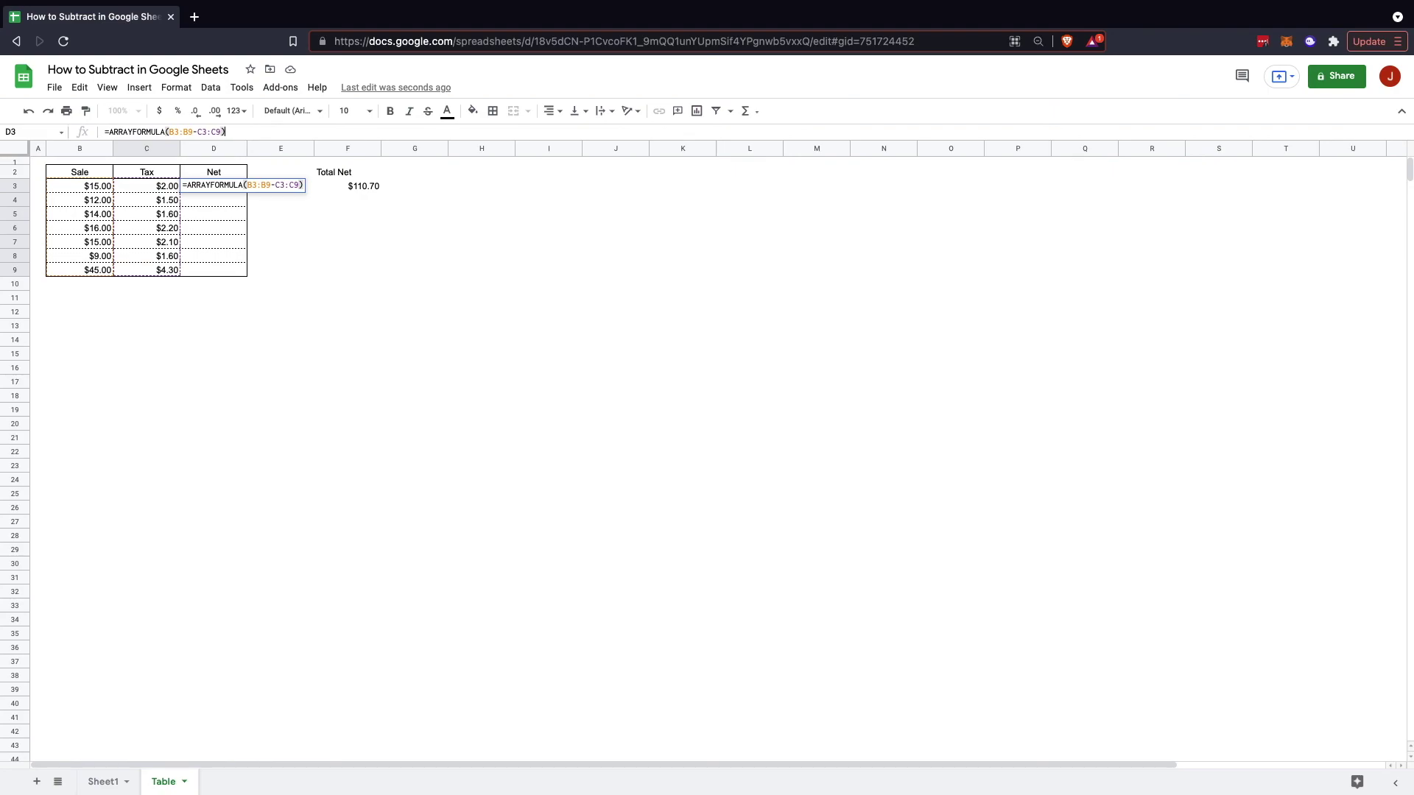
pyautogui.press('Return')
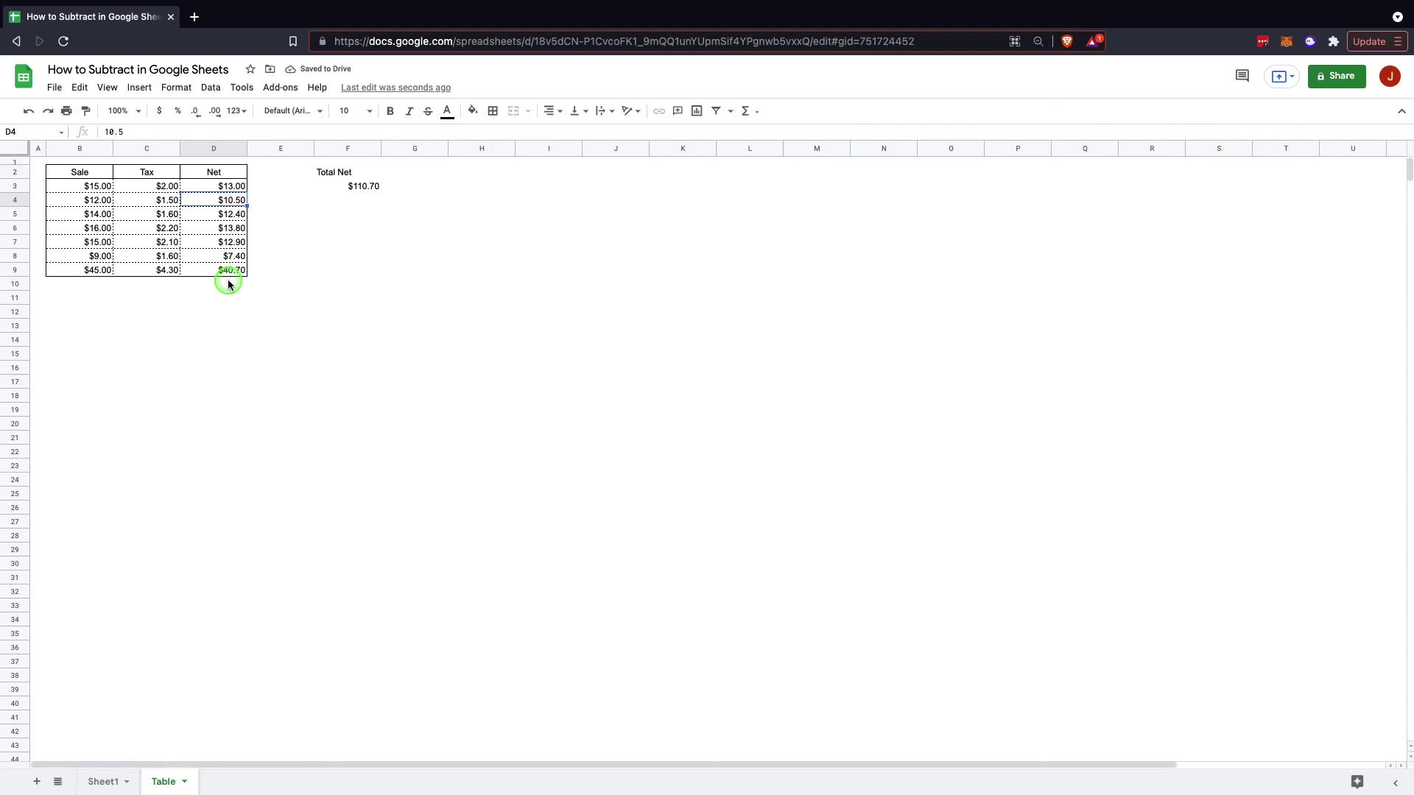
pyautogui.click(224, 187)
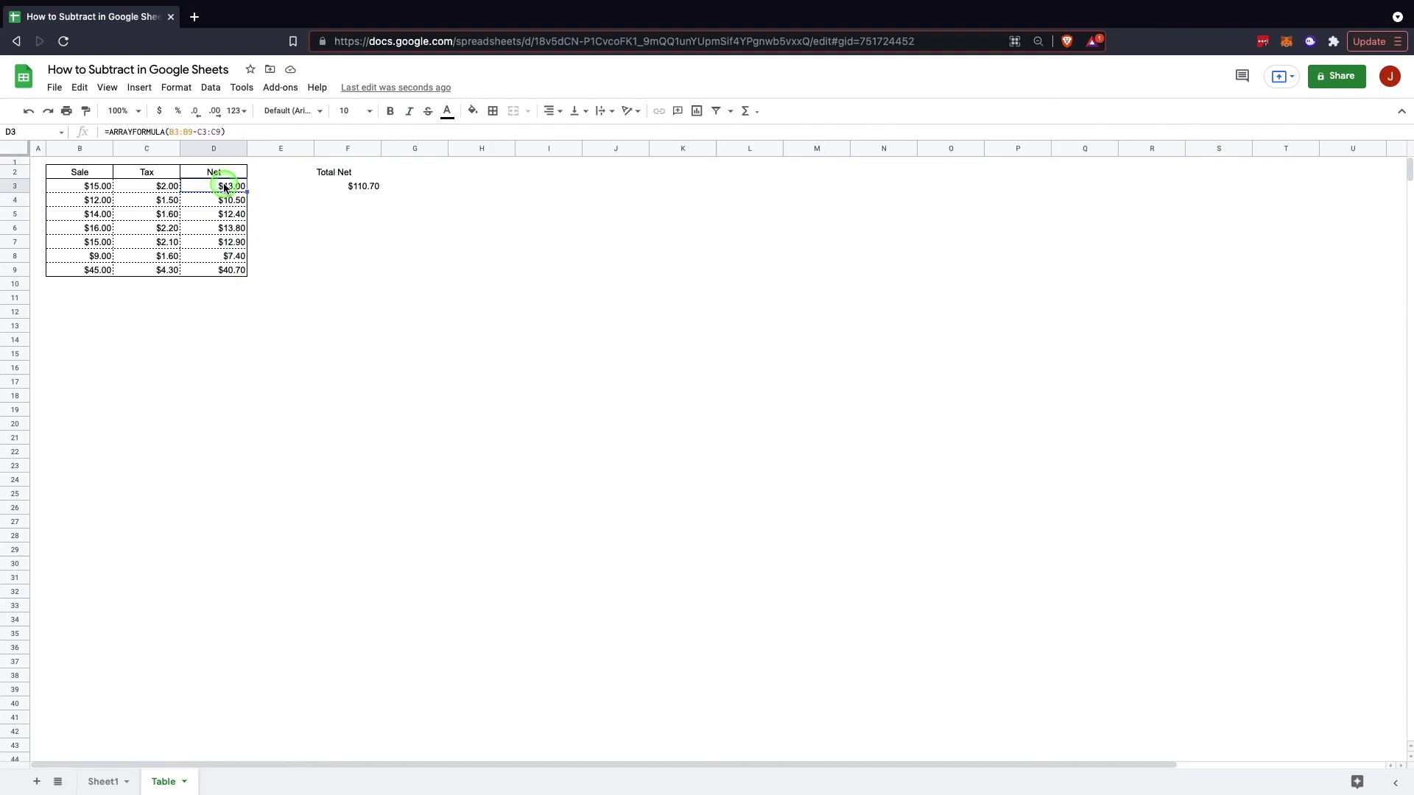